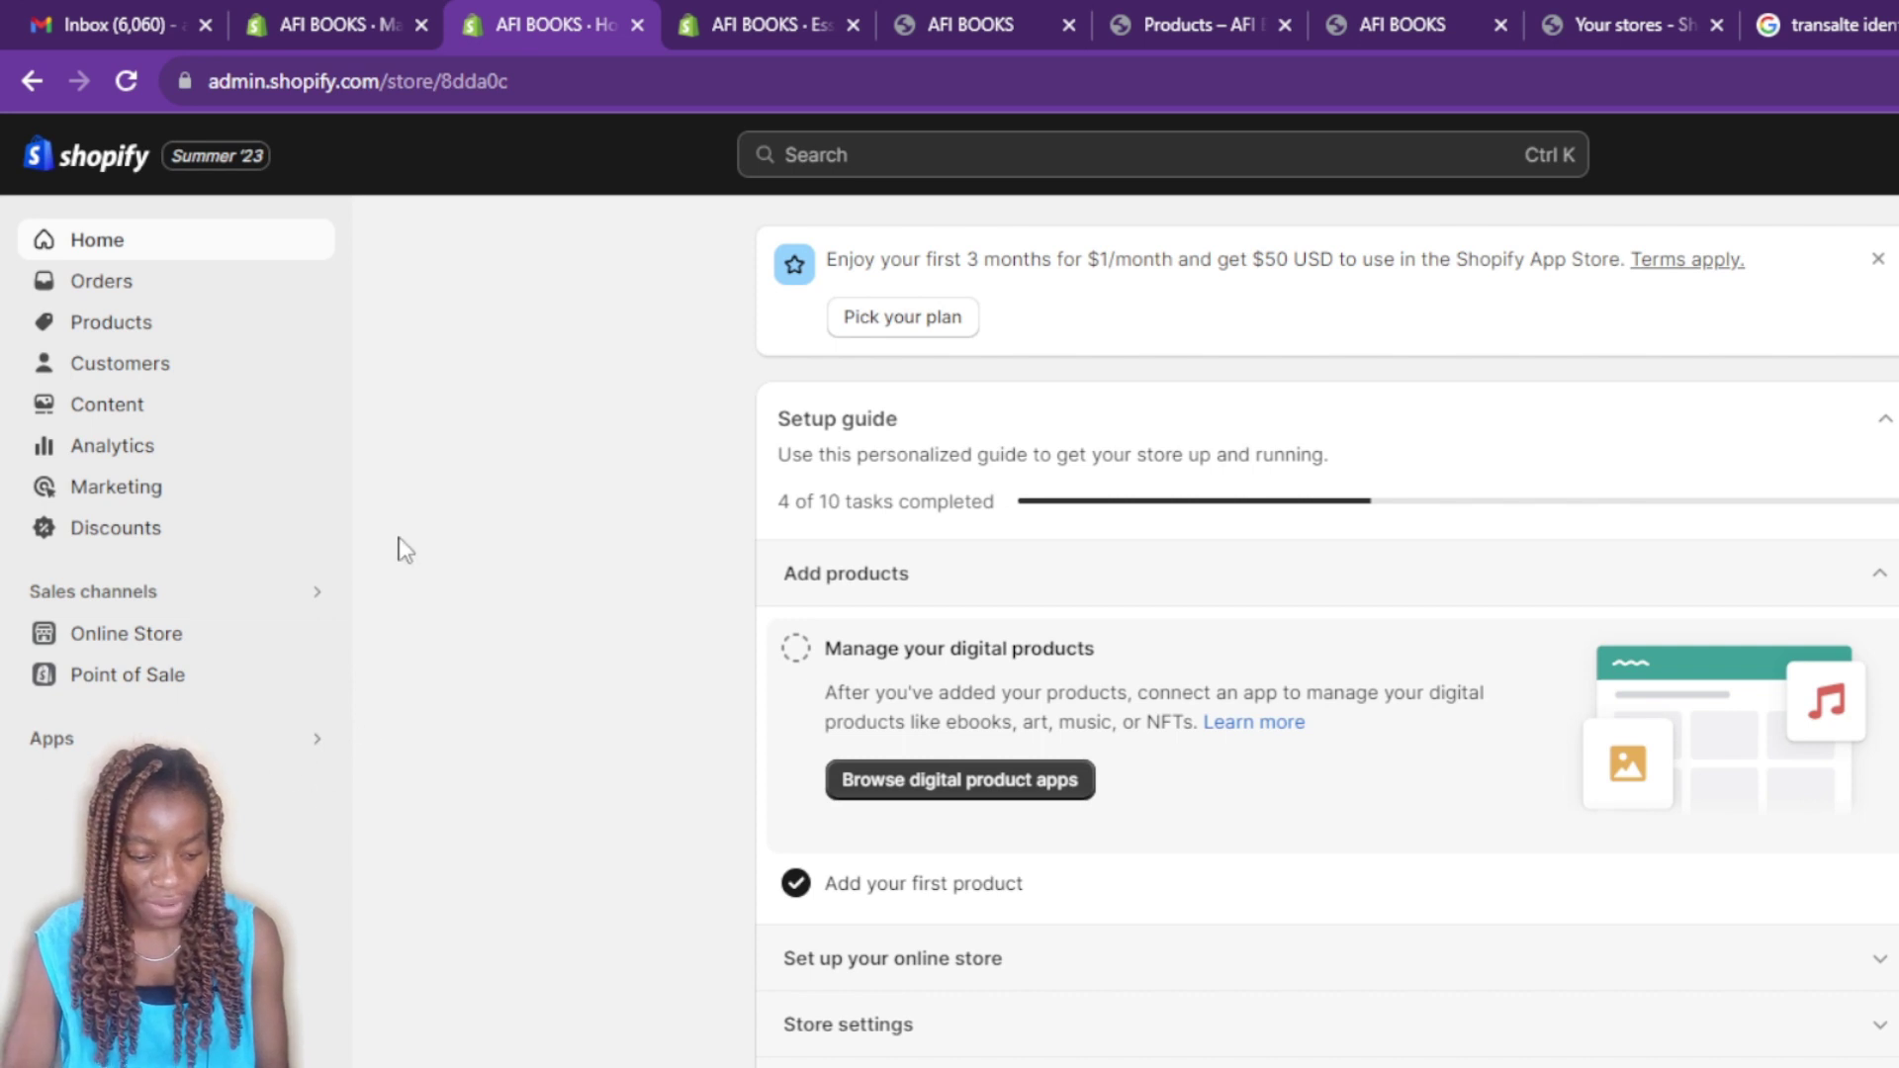
Open the Search & Discovery filters from the online store's navigation settings and start adding a new filter.
click(131, 645)
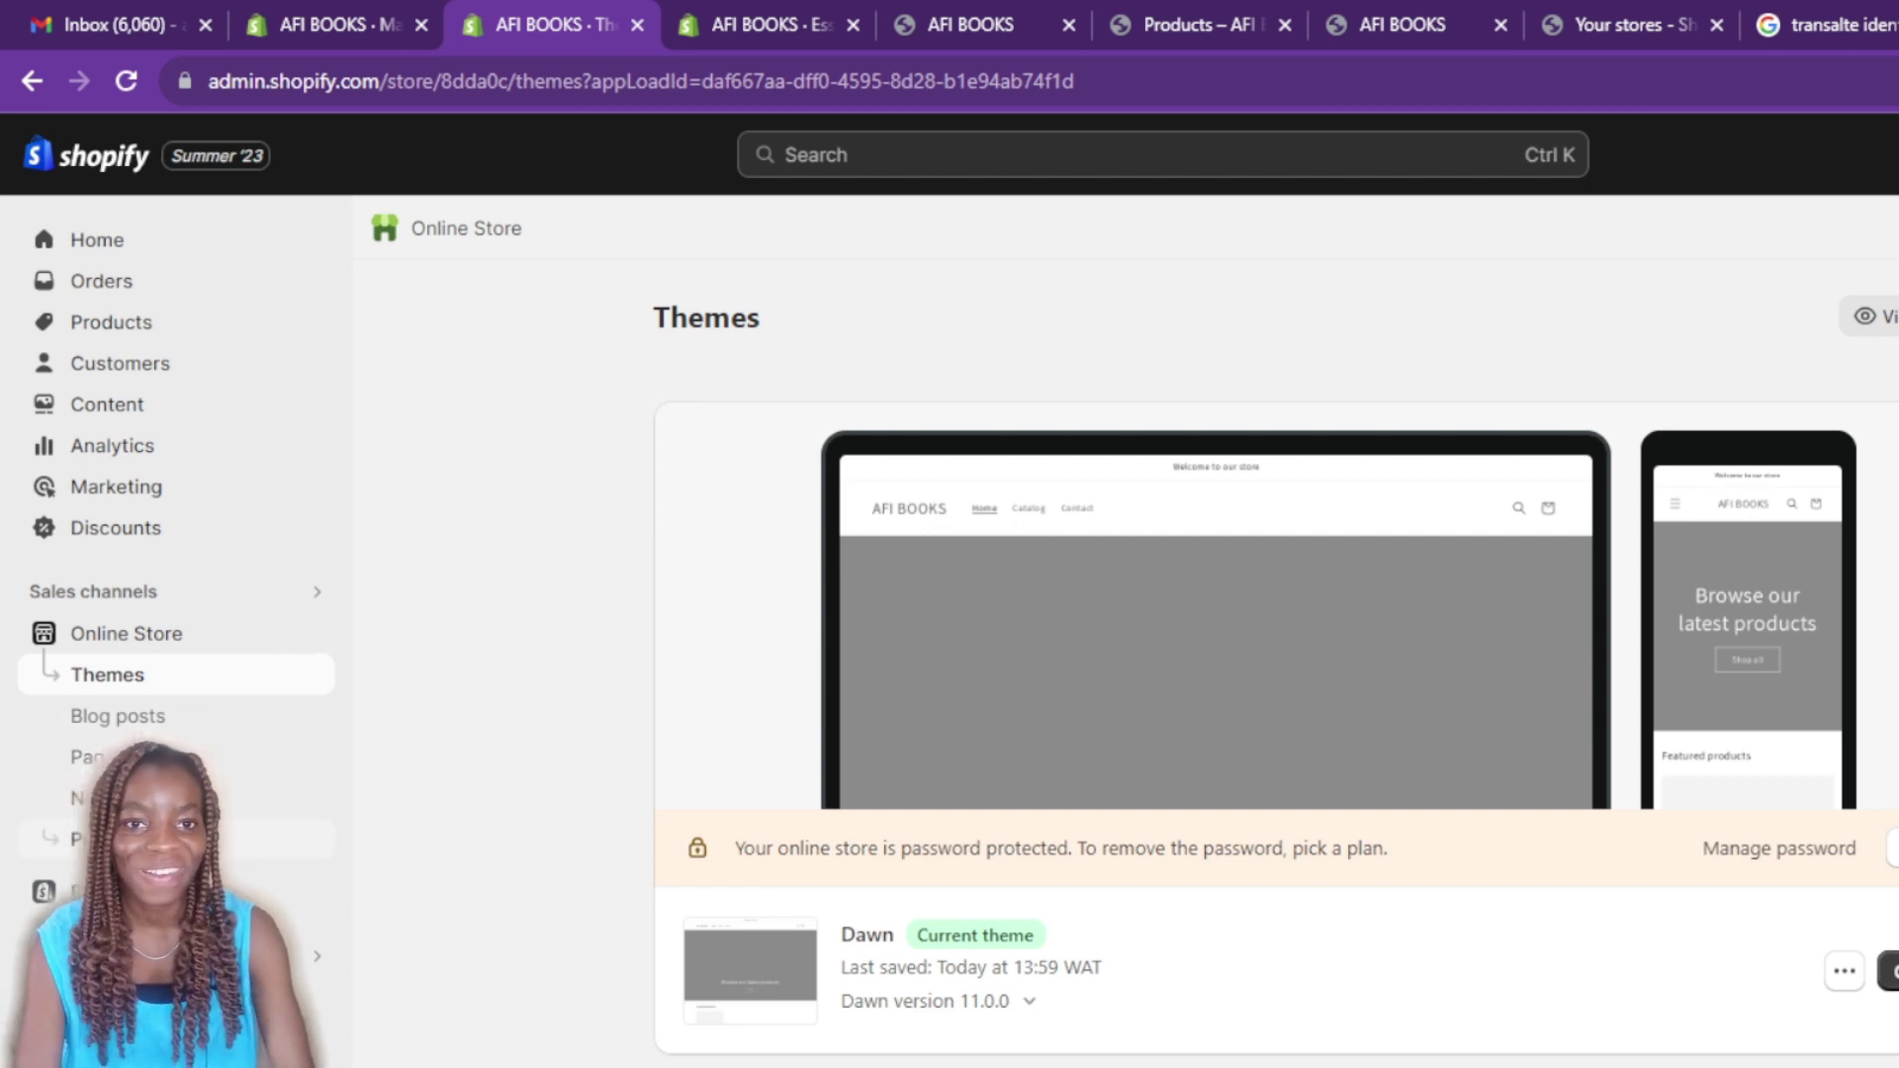
click(108, 798)
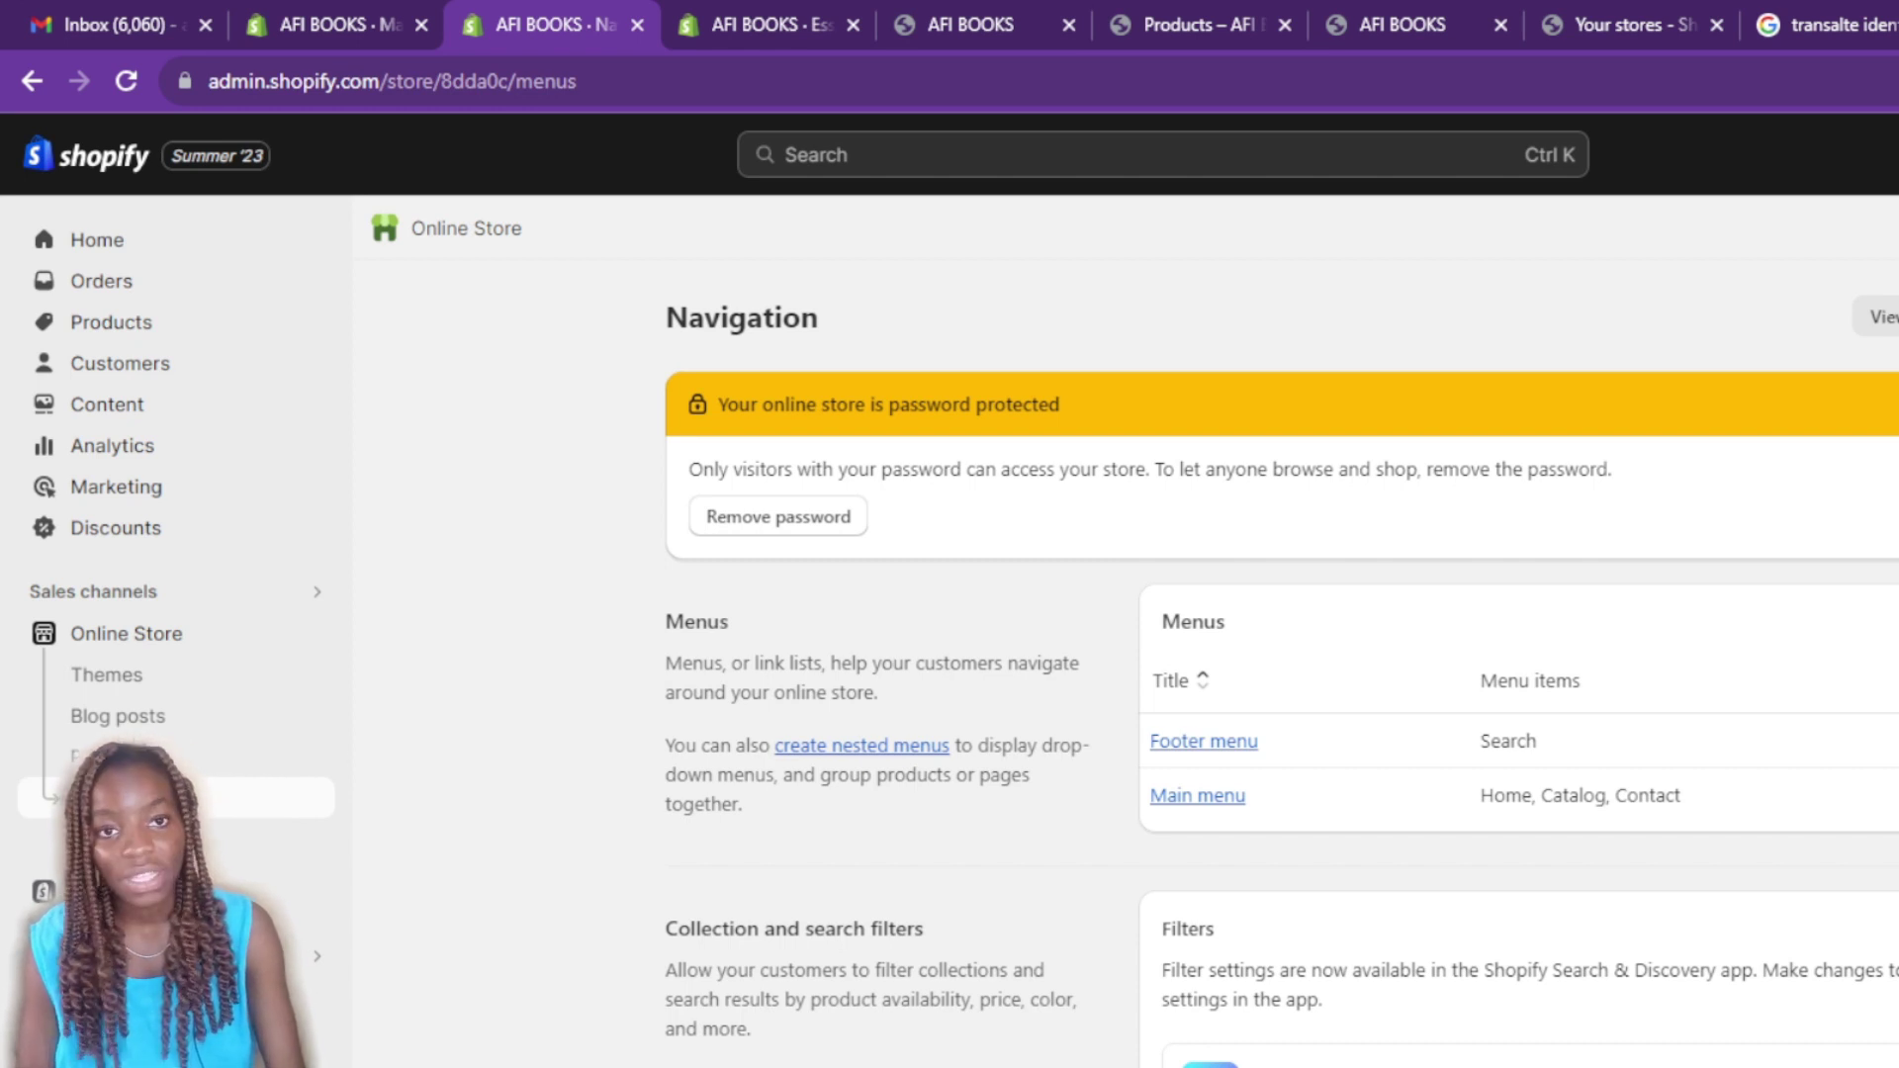
click(1201, 1063)
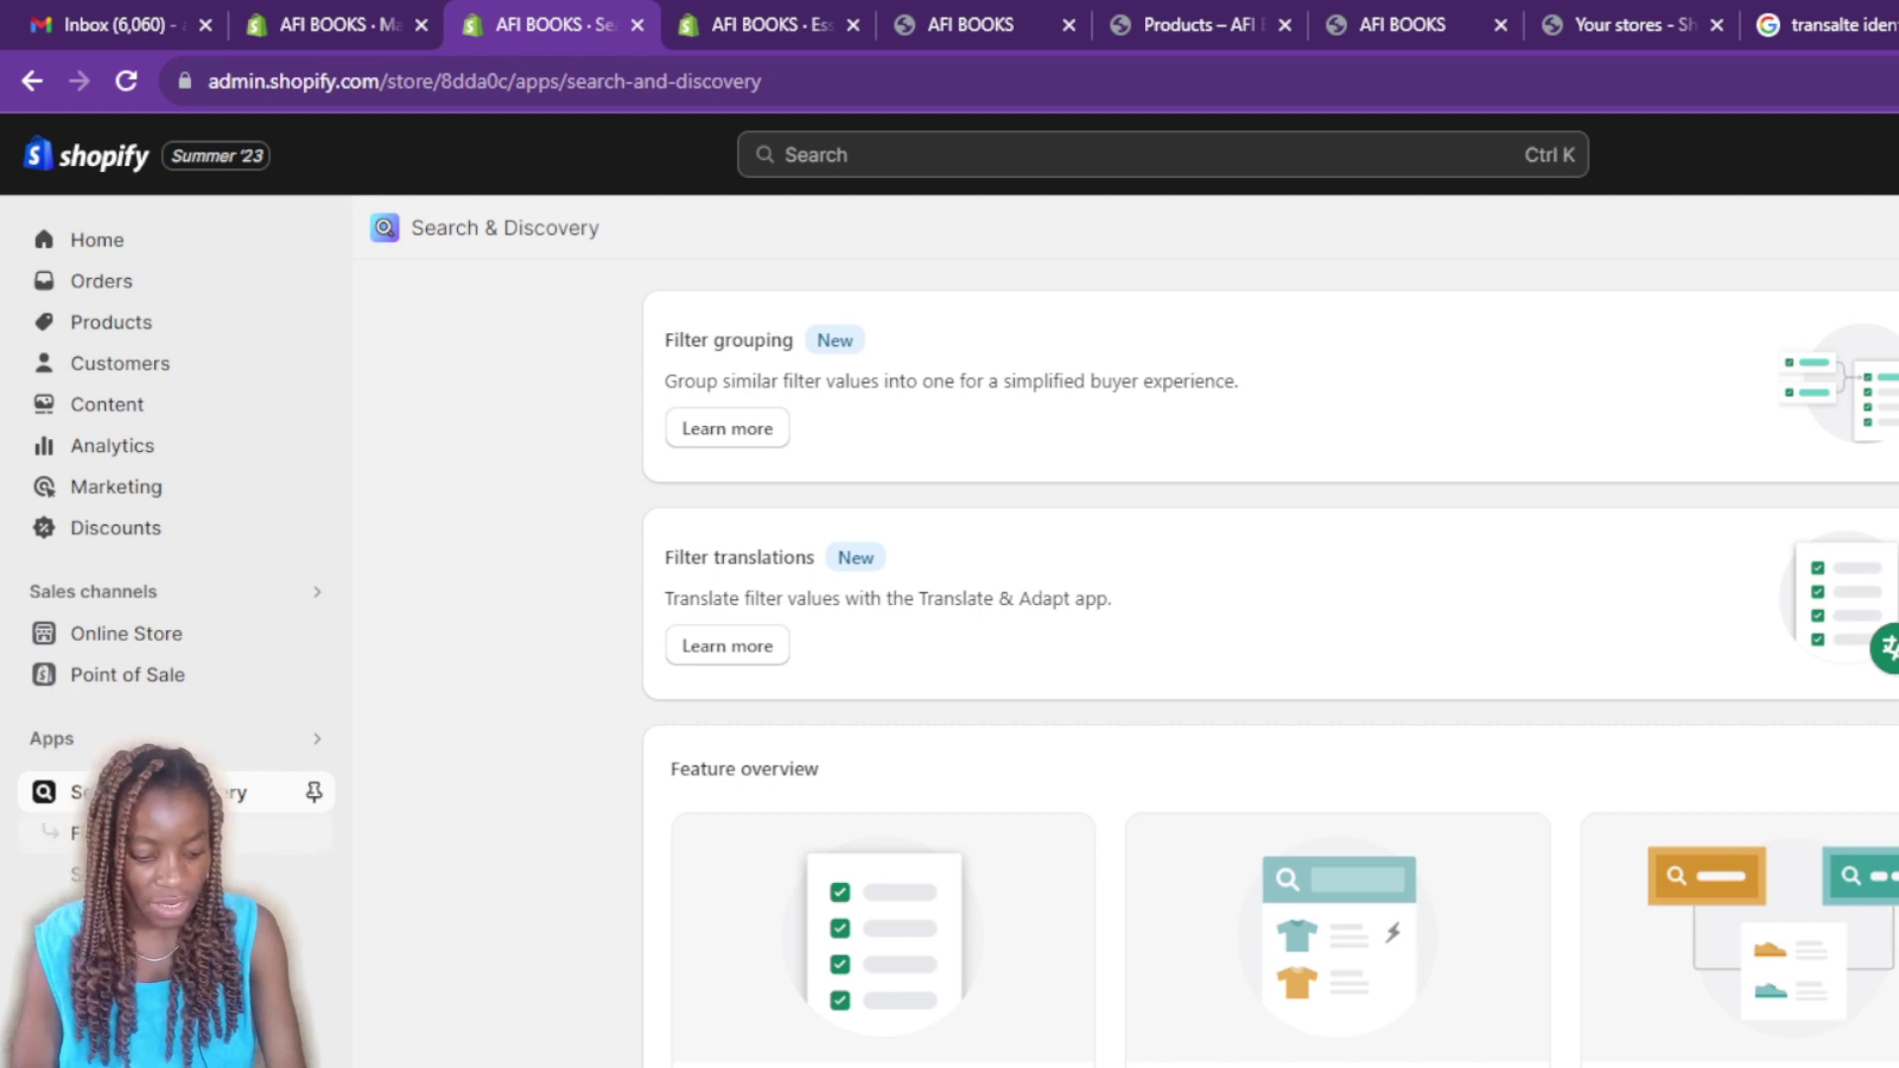
click(277, 833)
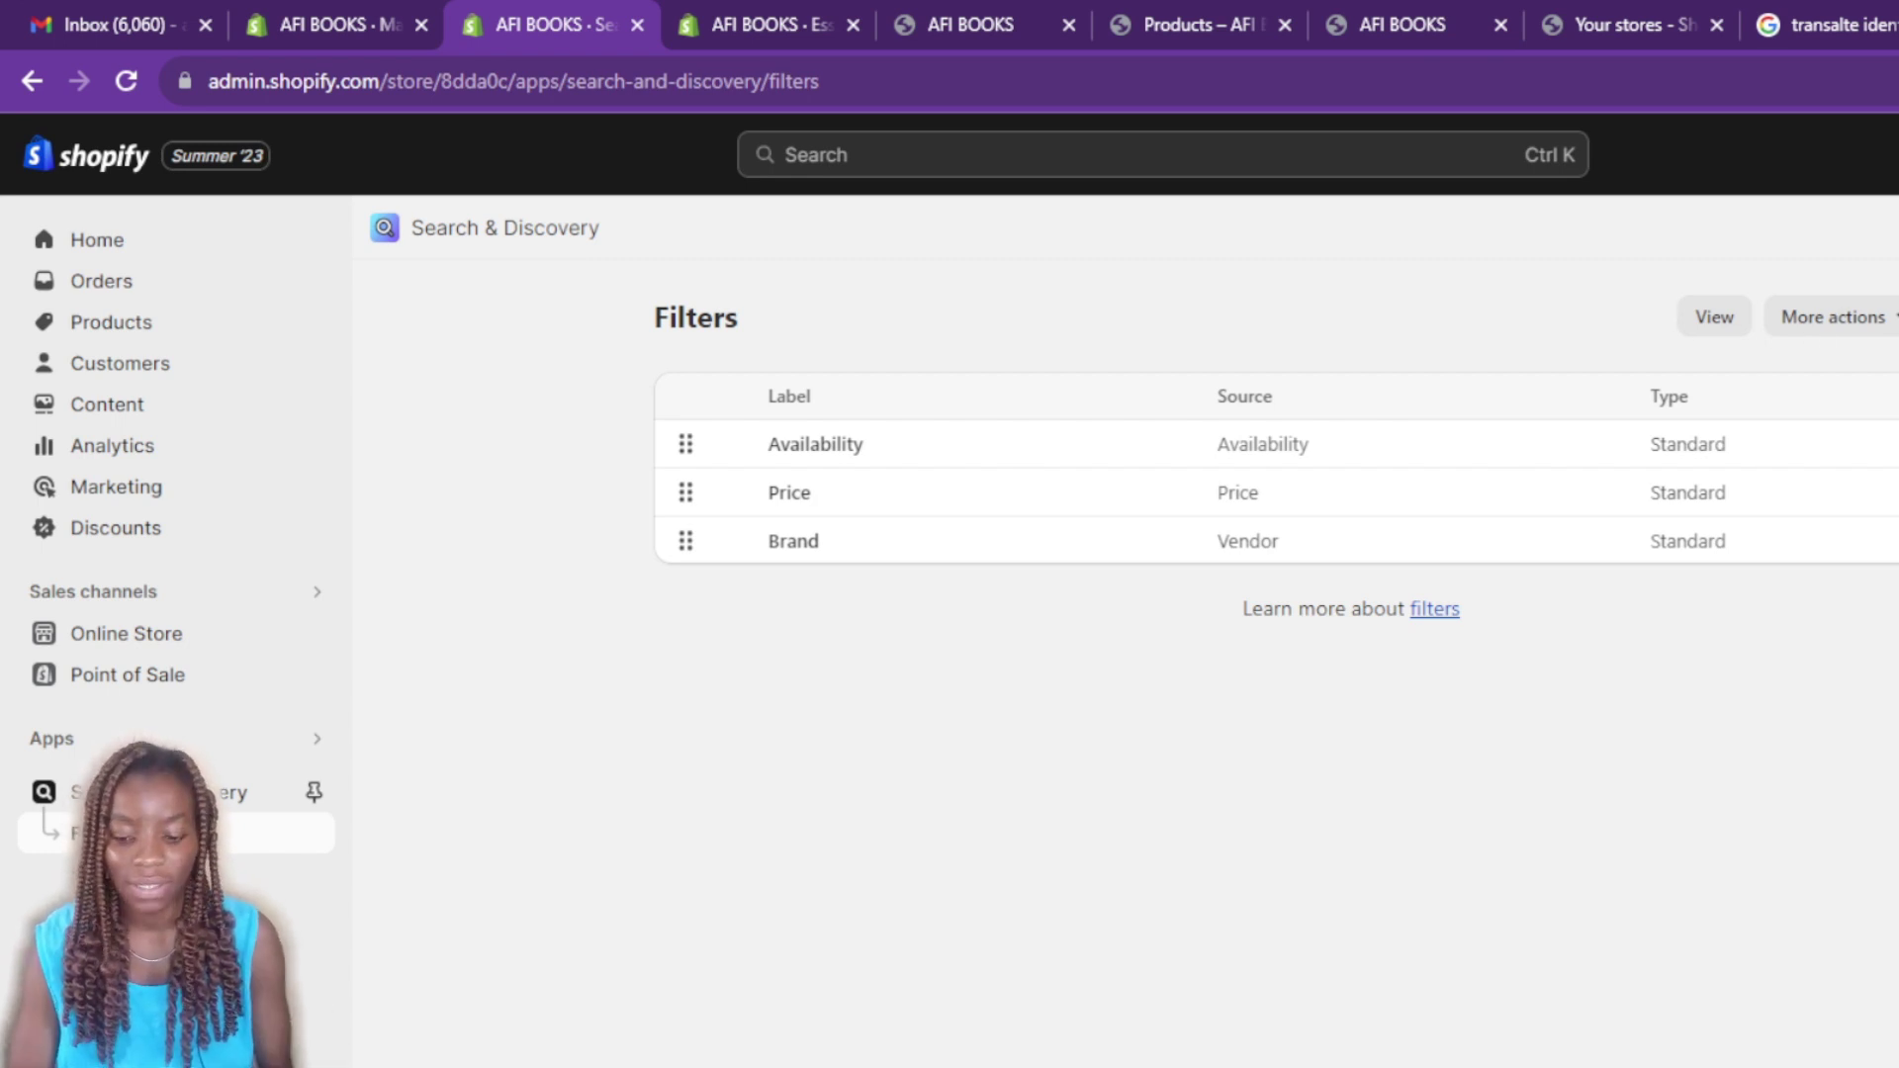
click(1895, 316)
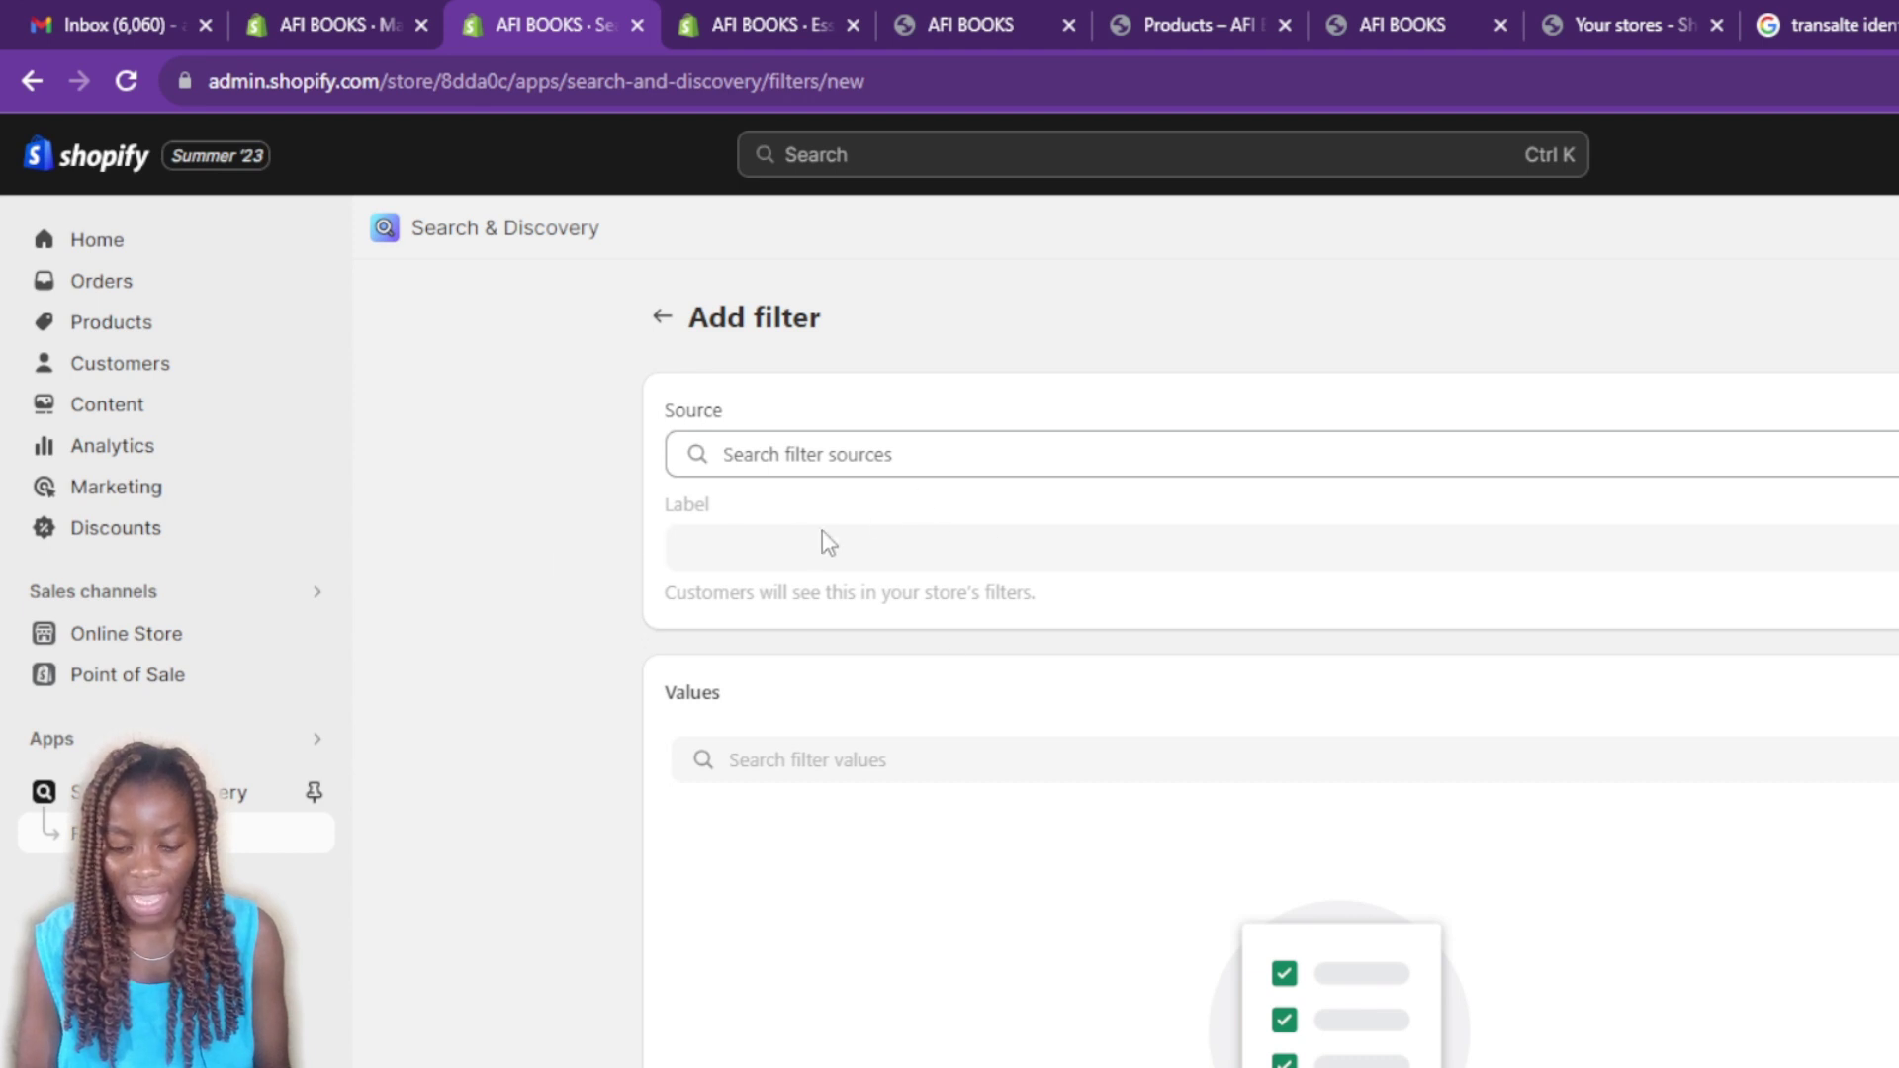
click(849, 451)
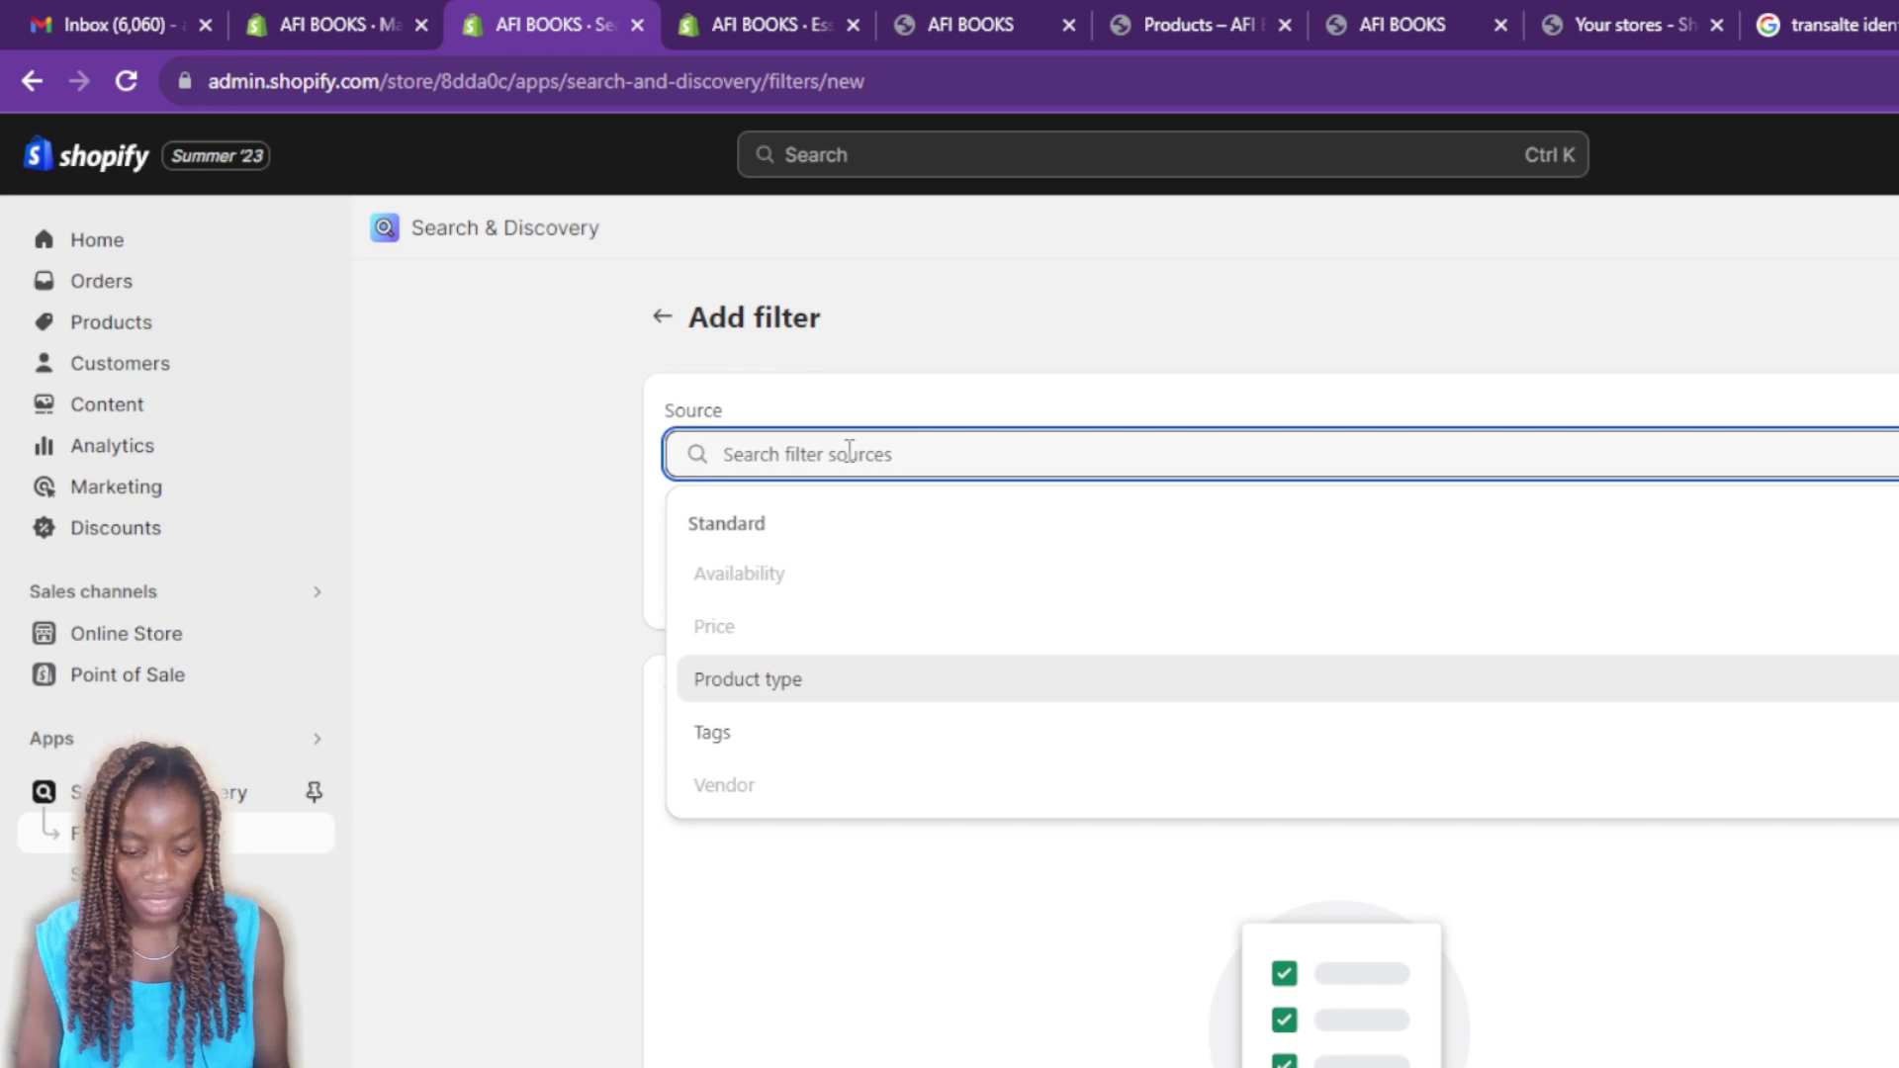
Try to find a size source by searching the filter sources for "Siz", and clear the search.
text(siz)
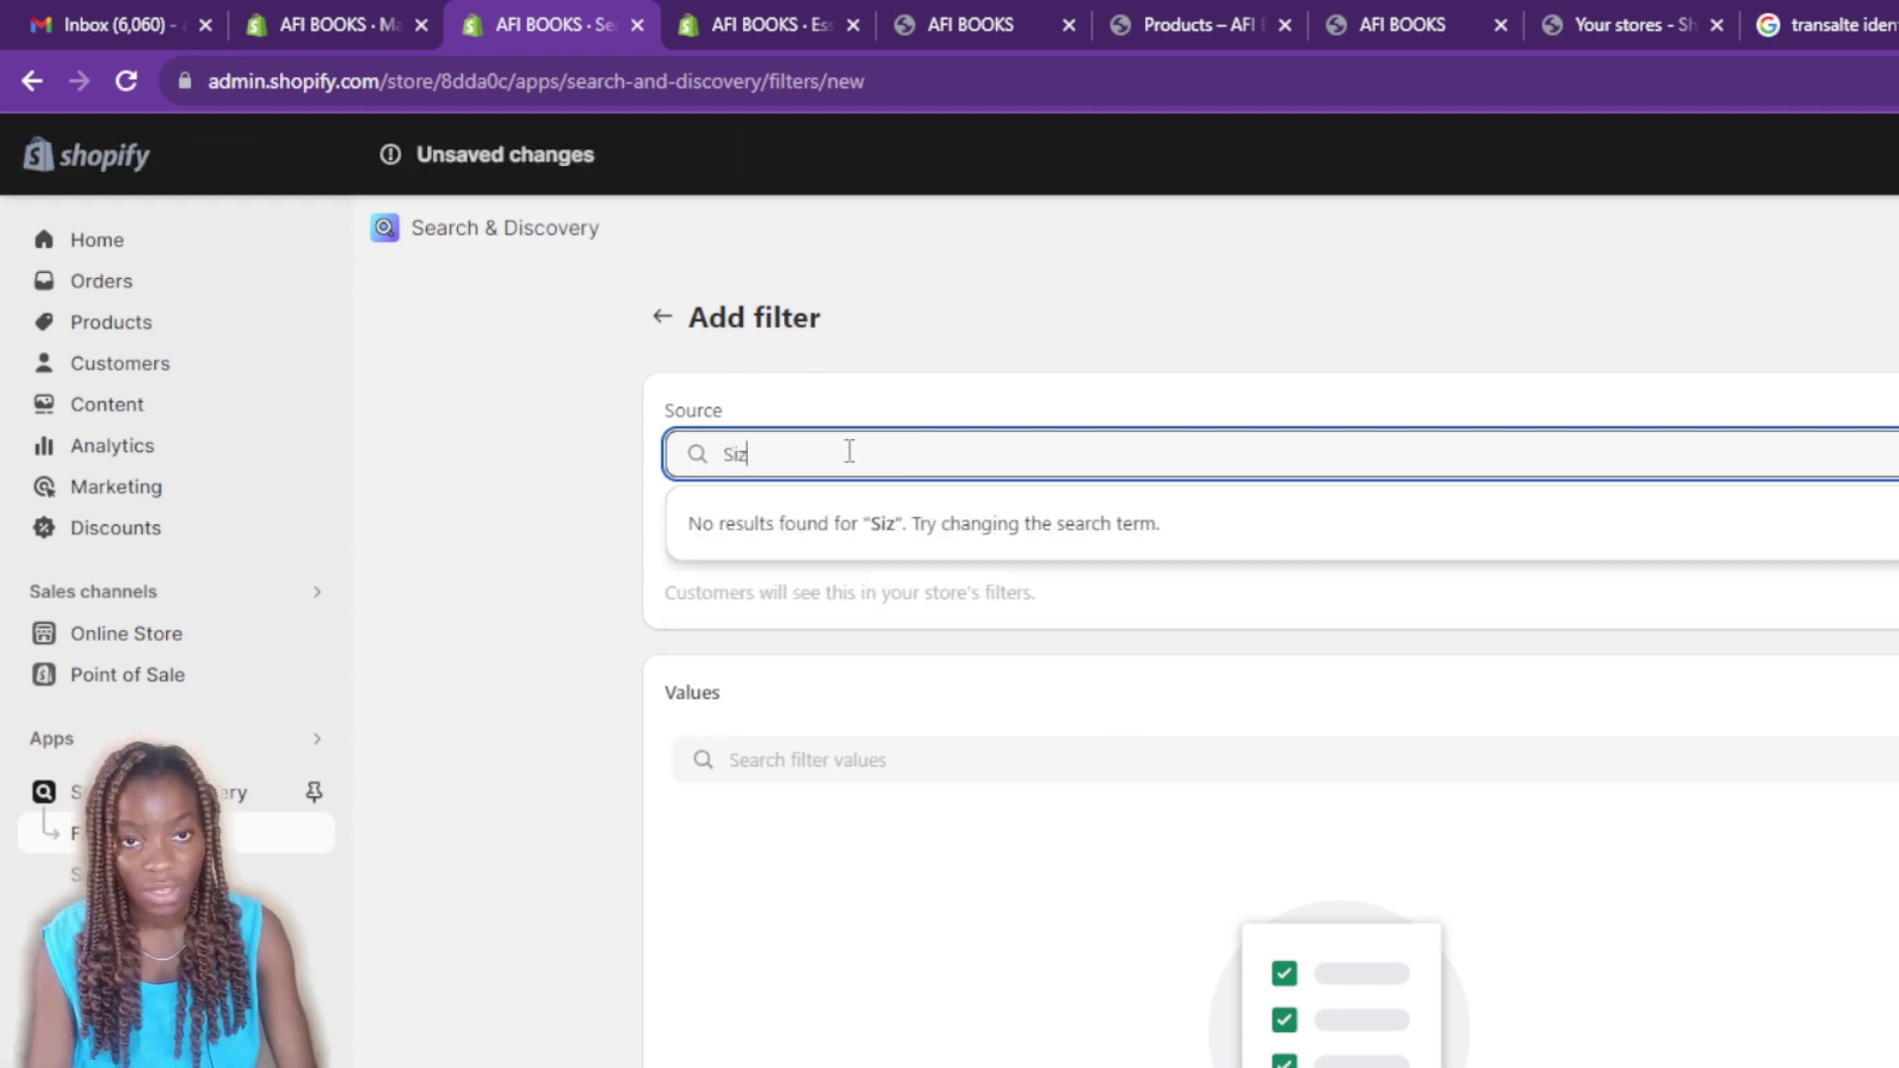
key(BackSpace)
key(BackSpace)
key(BackSpace)
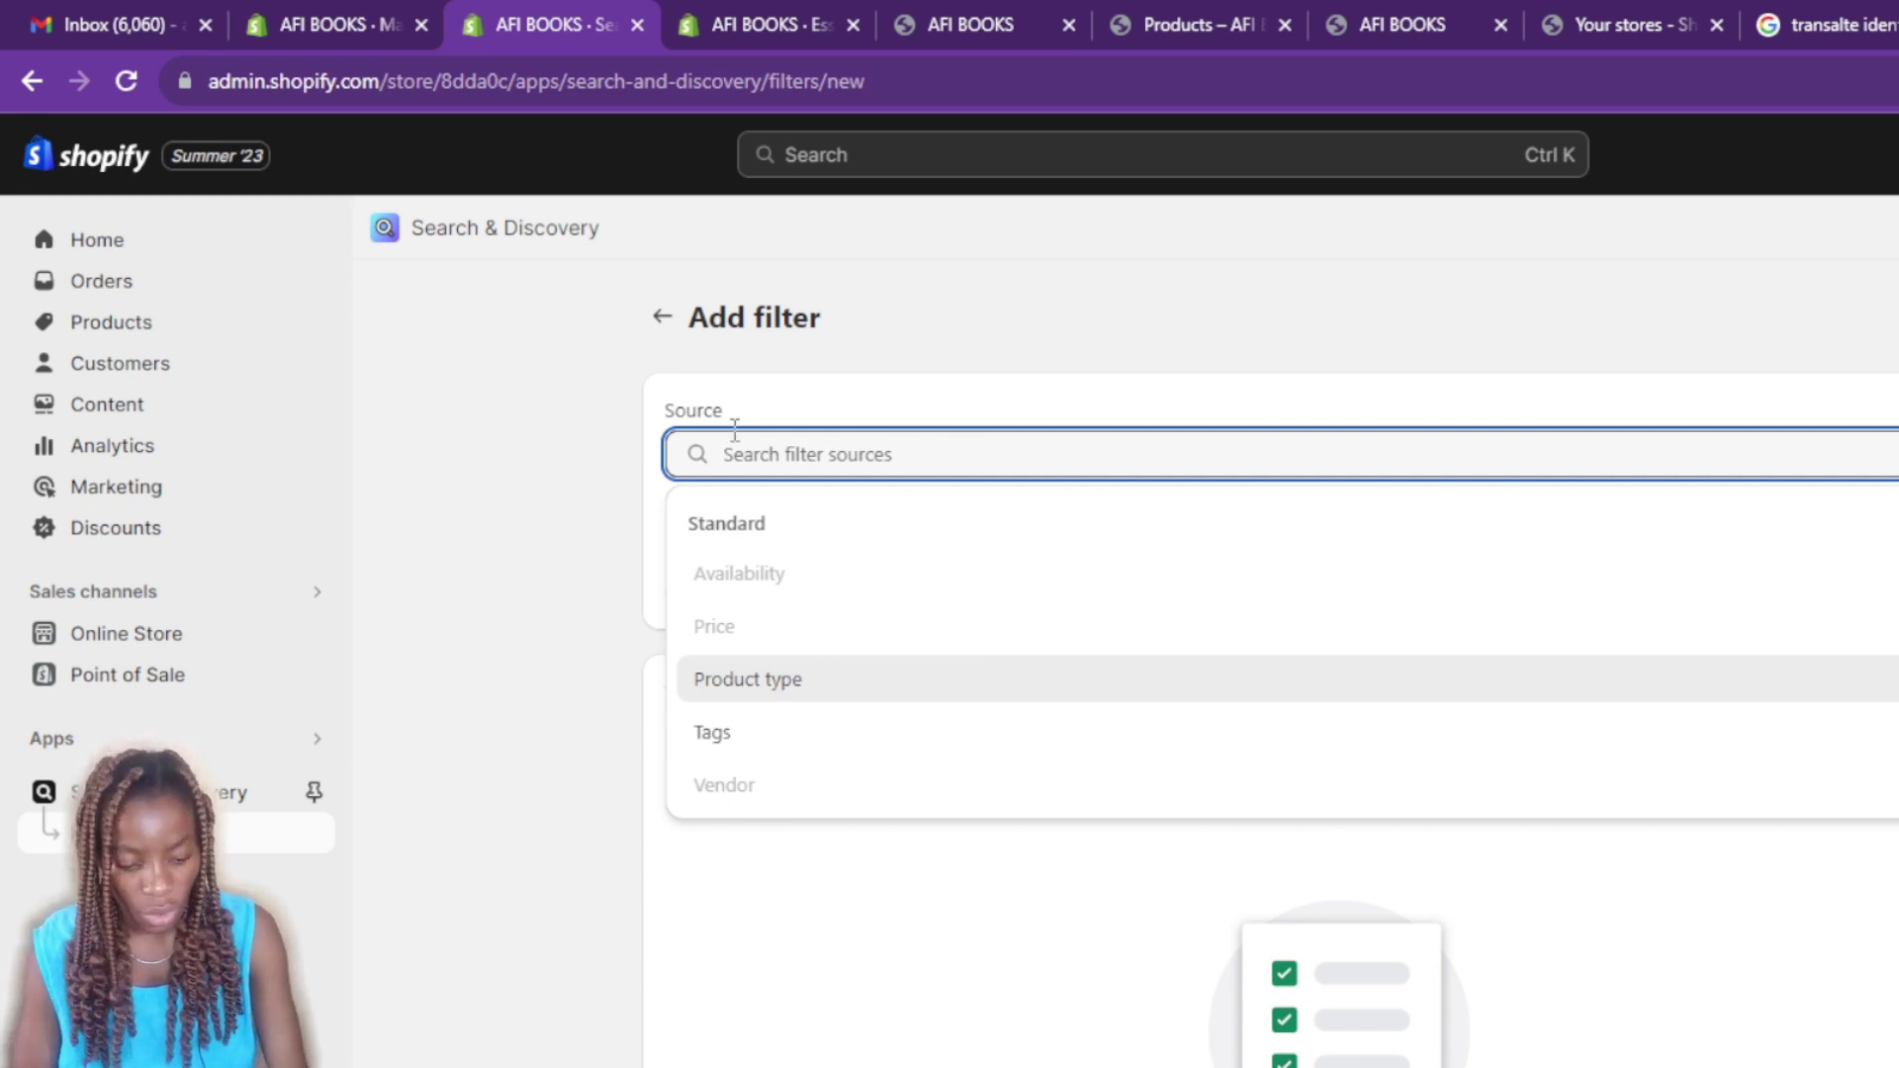
Set the new filter's source to Tags and its label to Size, and save the filter.
click(751, 739)
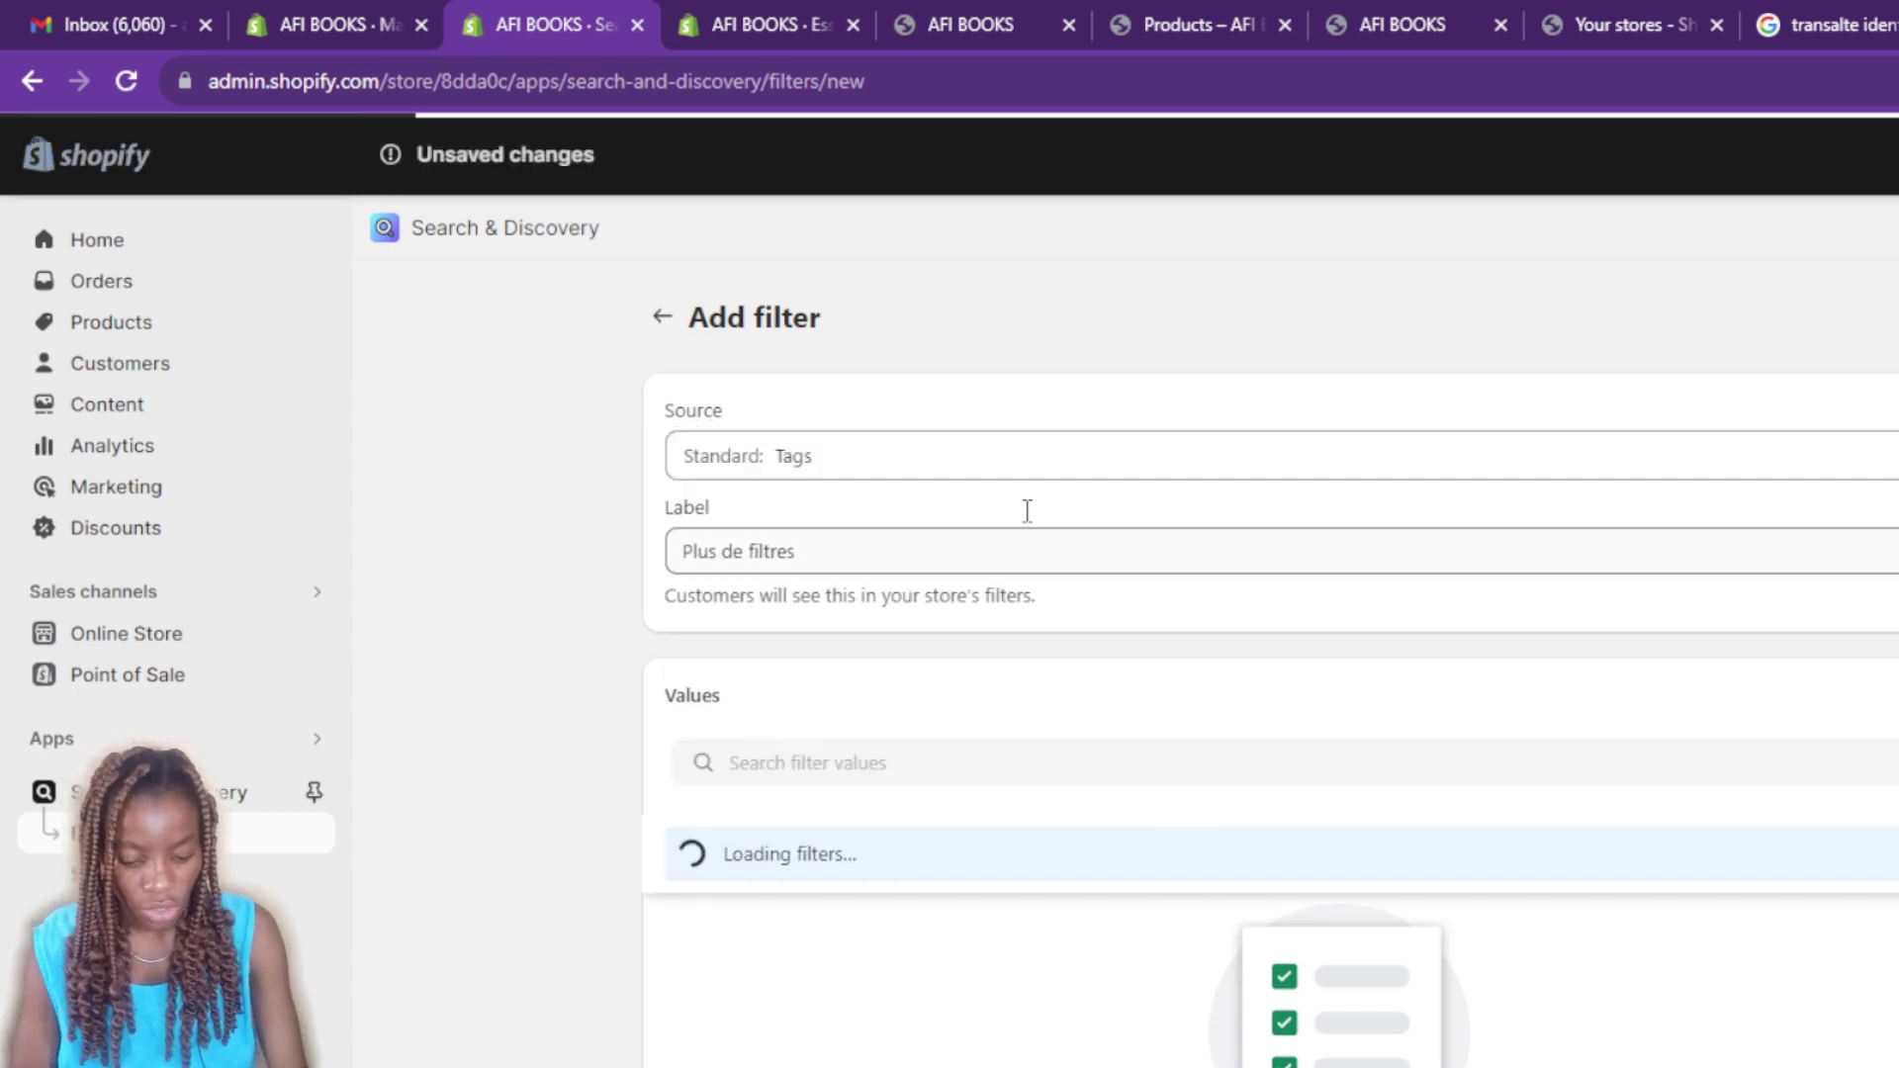
click(847, 552)
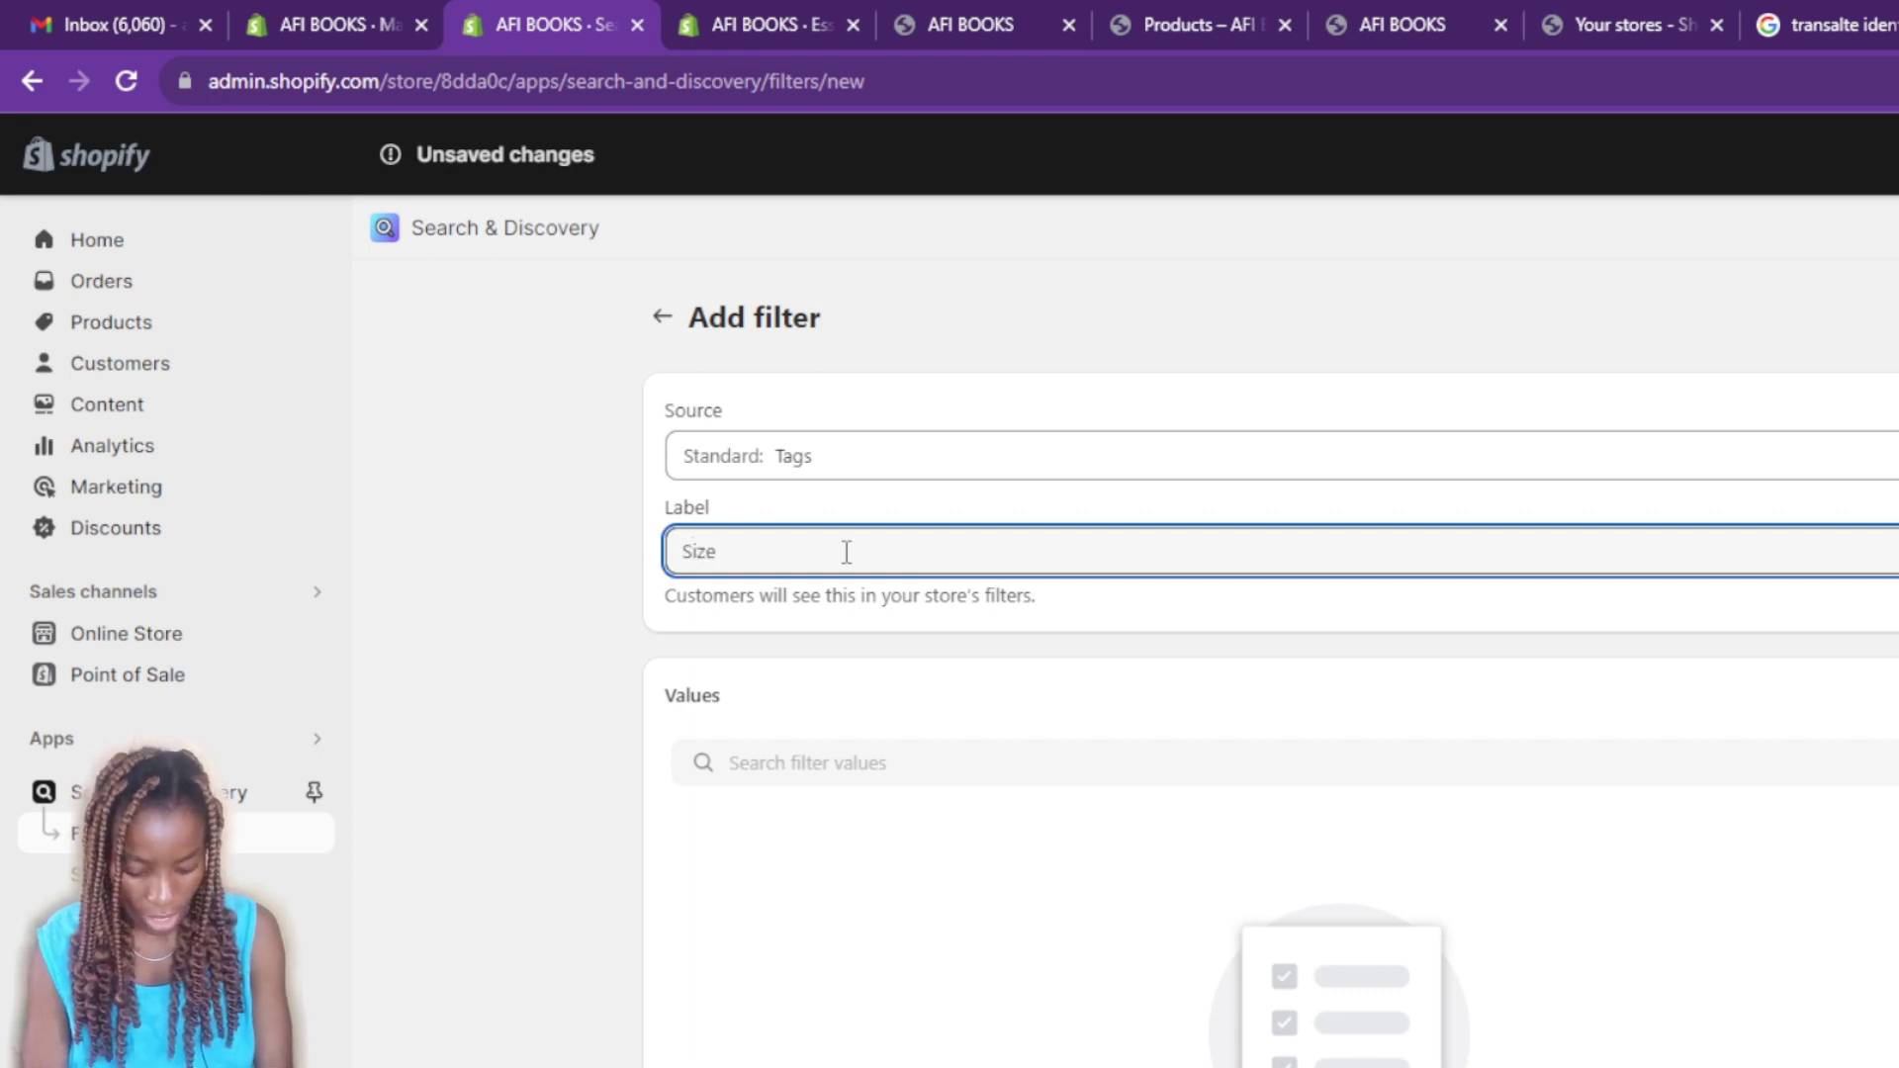
click(821, 984)
scroll(1088, 1009, down, 3)
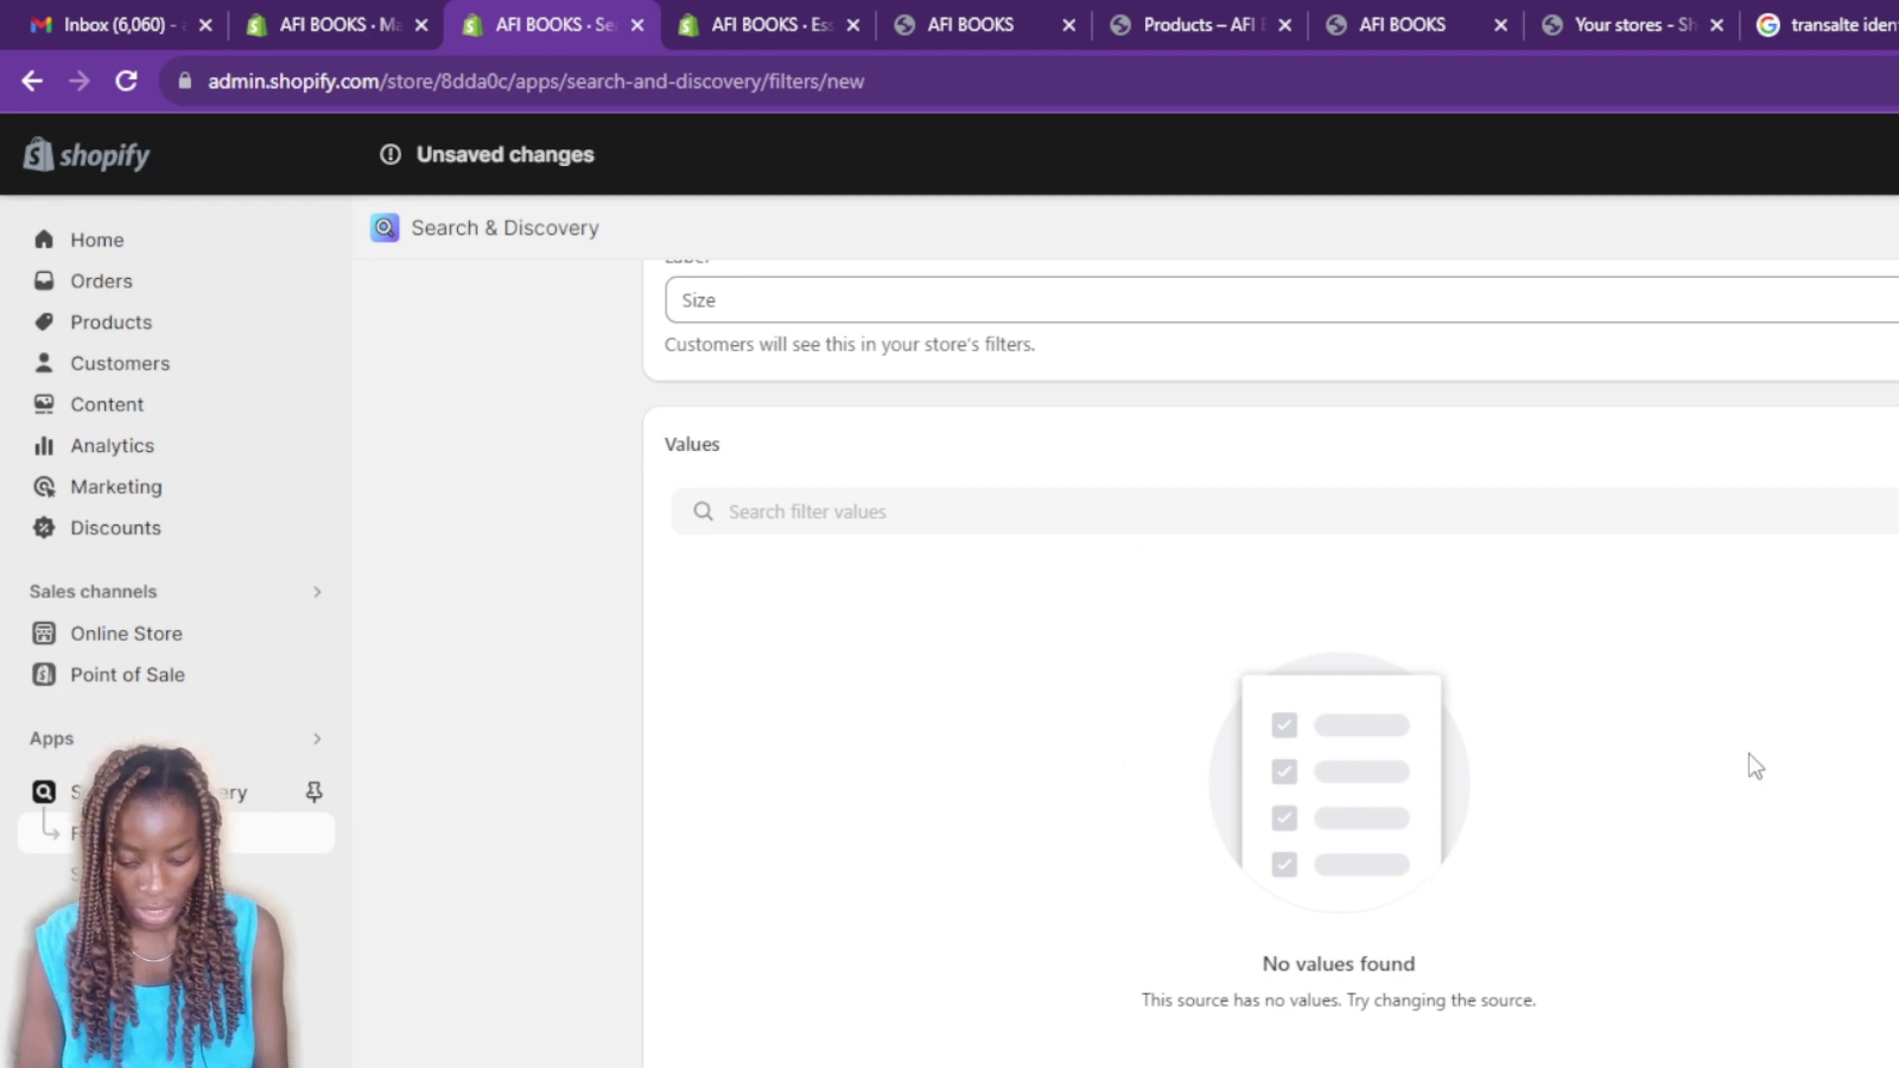
scroll(1749, 754, up, 2)
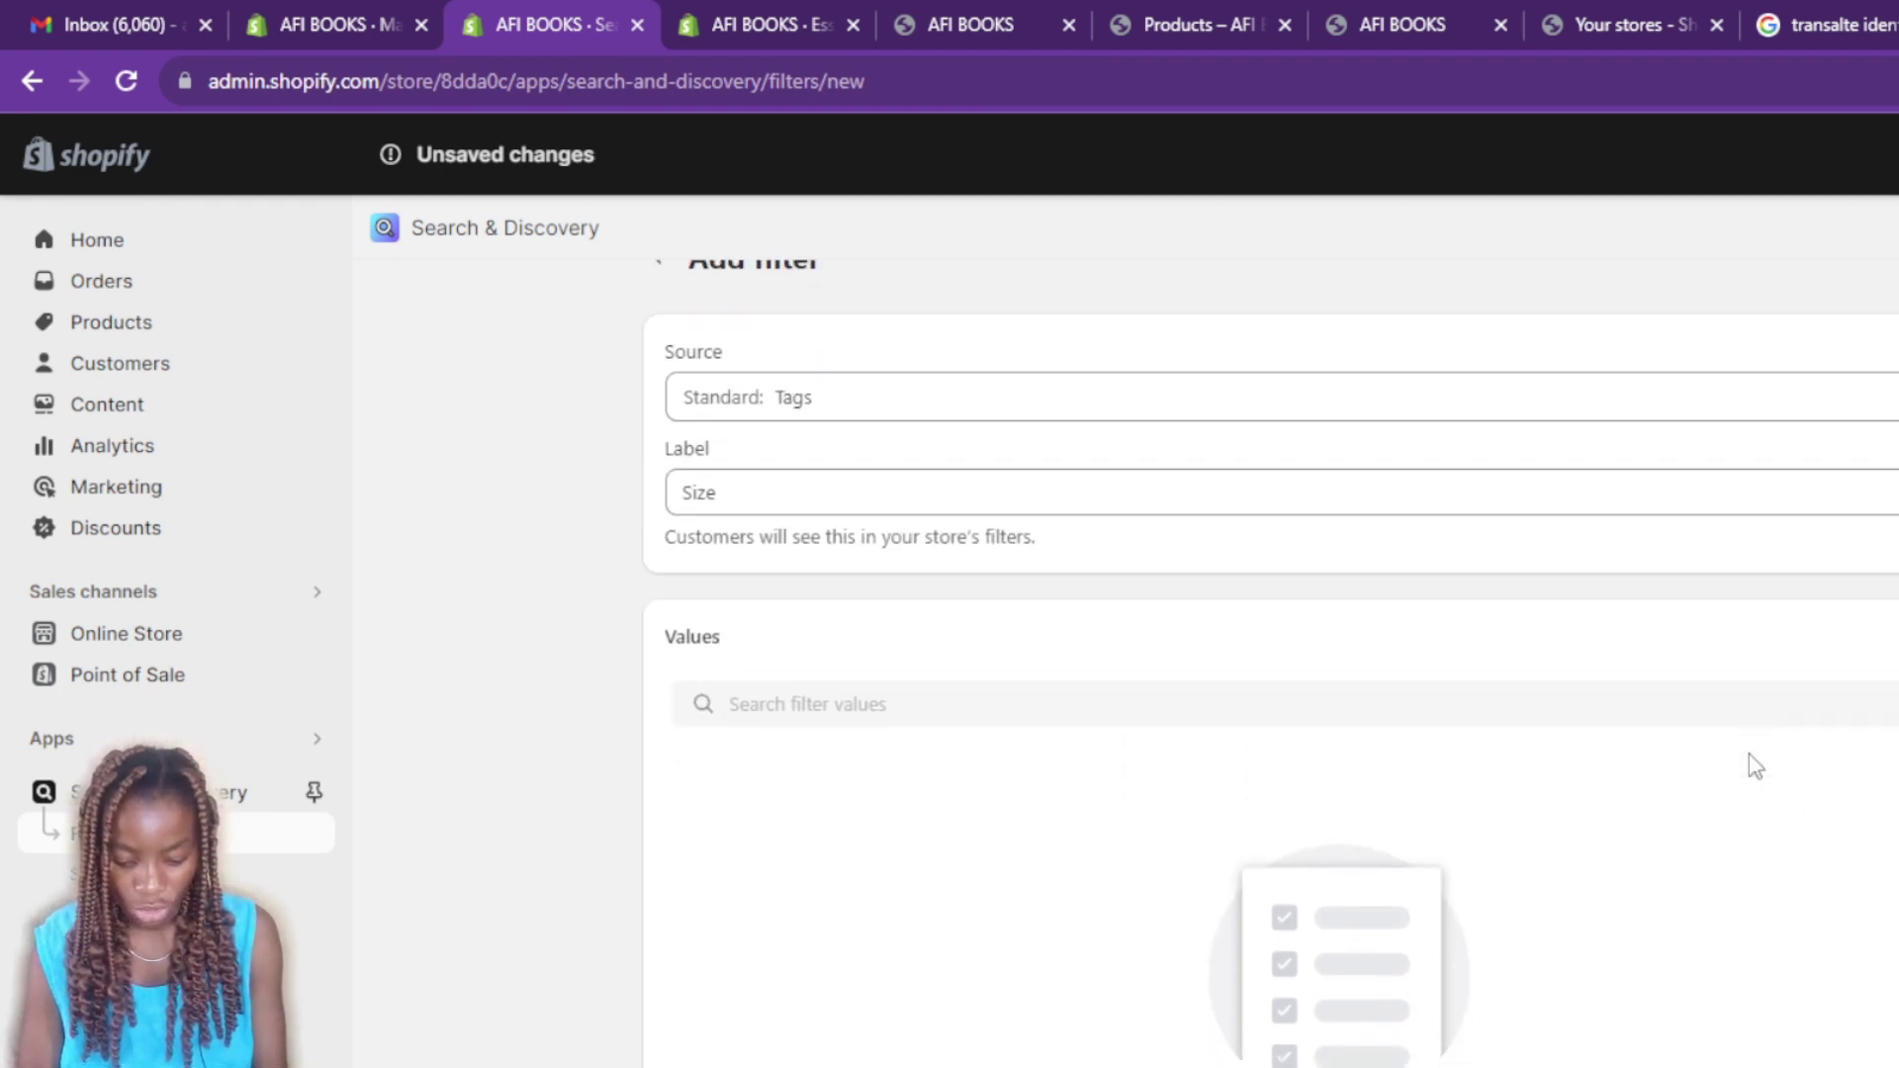
scroll(1749, 753, down, 2)
scroll(1749, 753, up, 1)
scroll(1749, 753, down, 1)
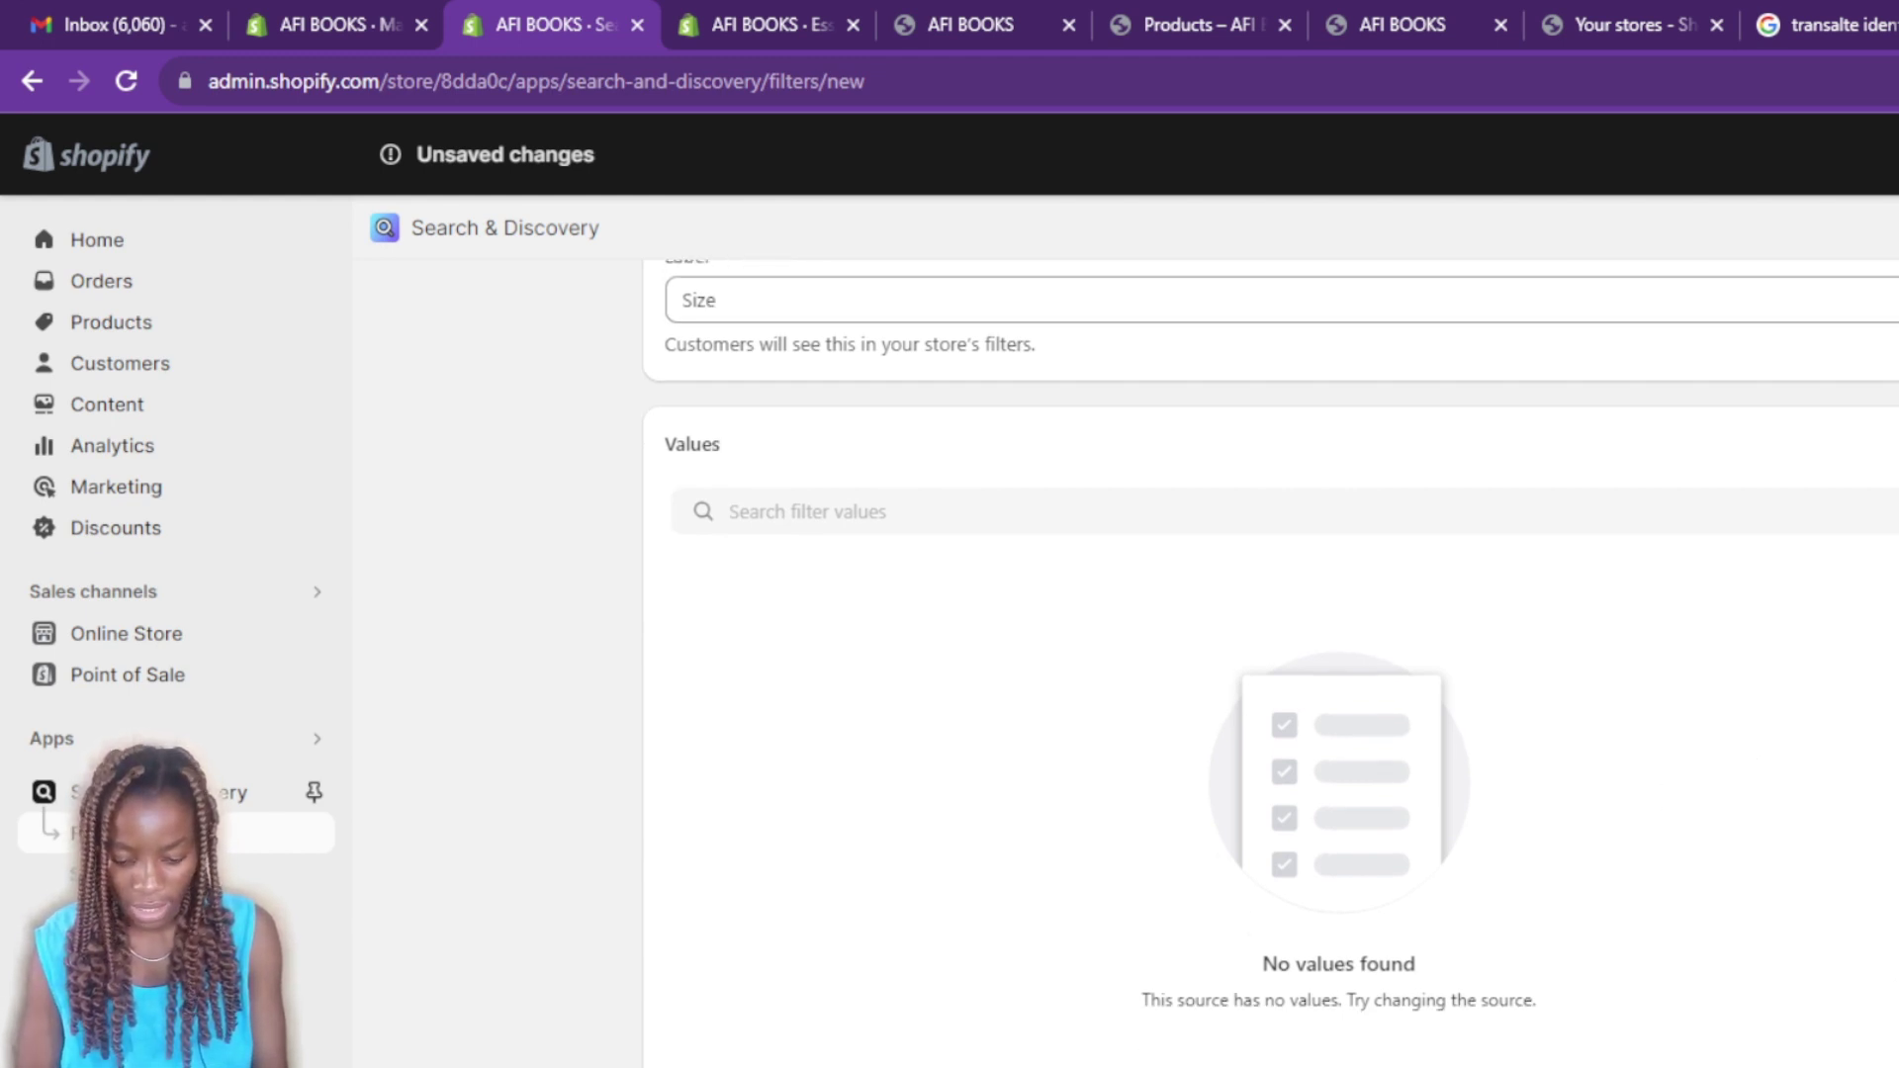
key(ctrl+s)
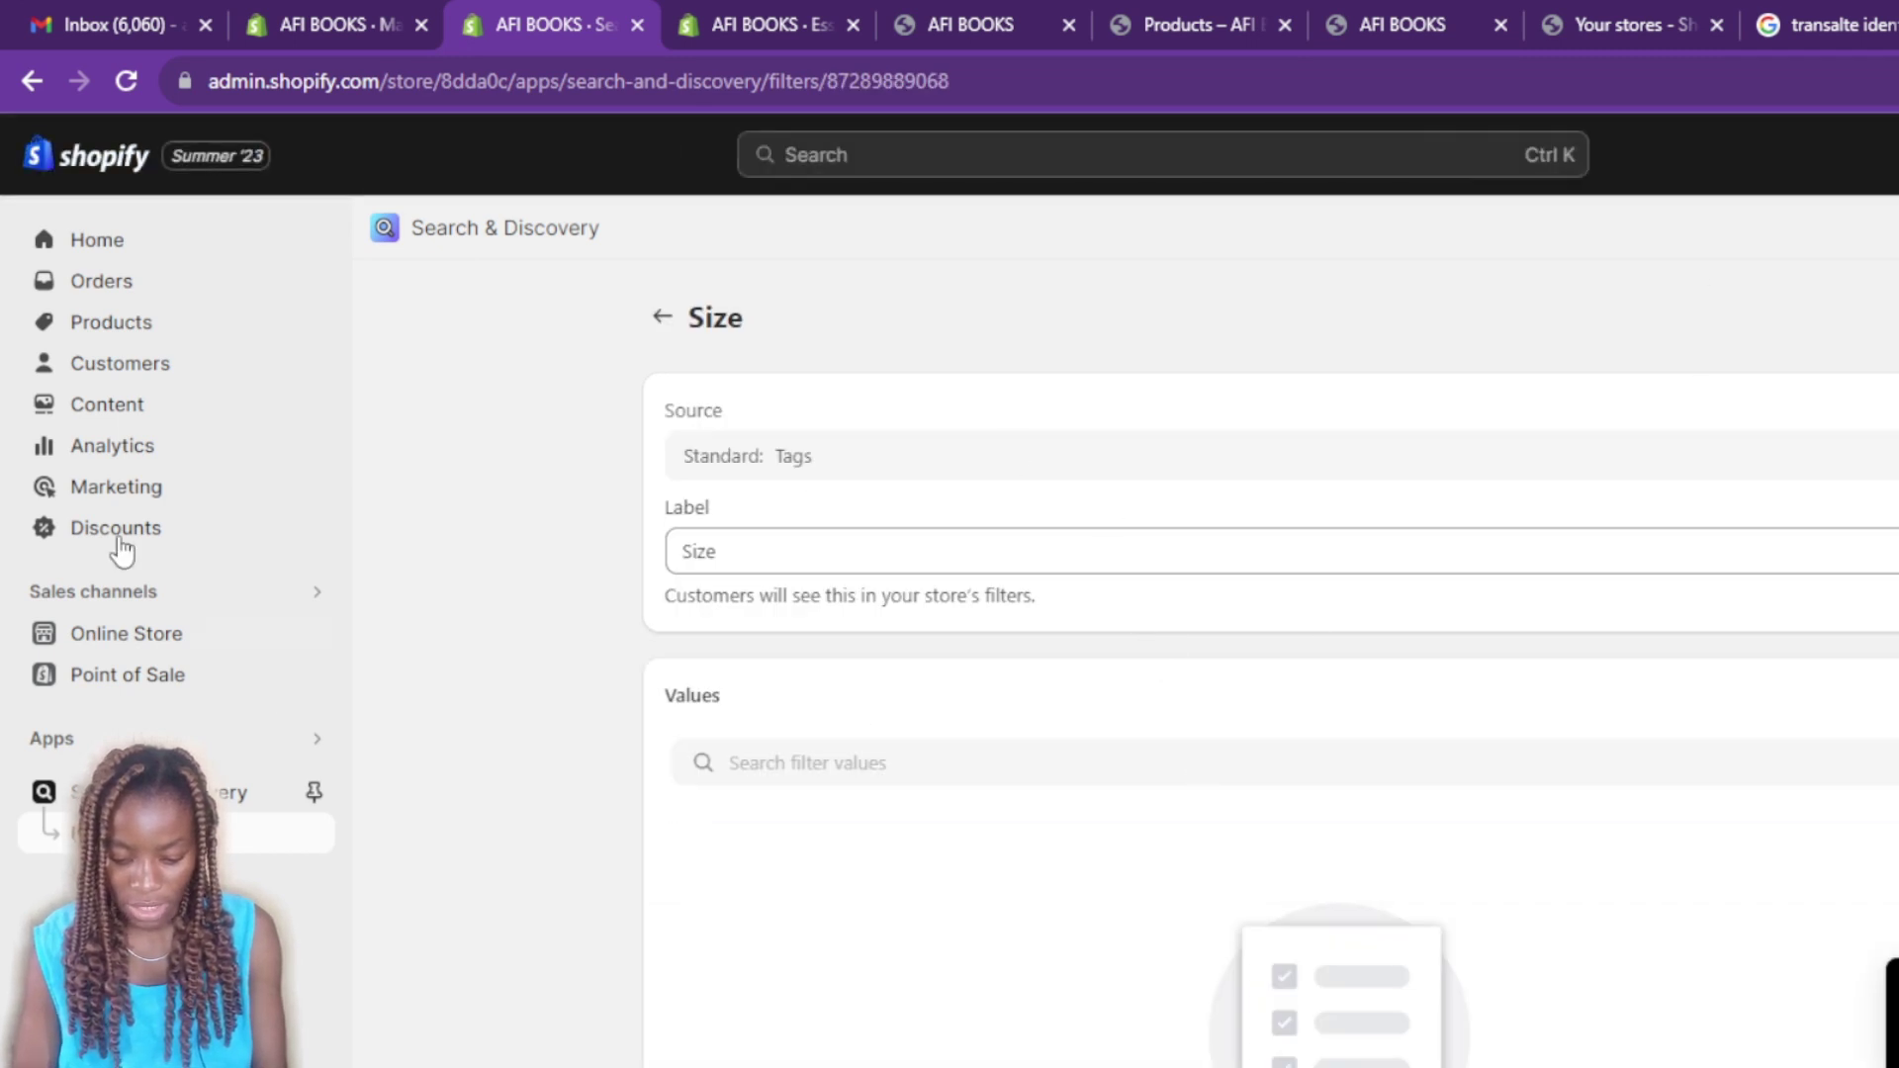
View the filters on the storefront's product page and examine the Brand and Price options.
click(662, 317)
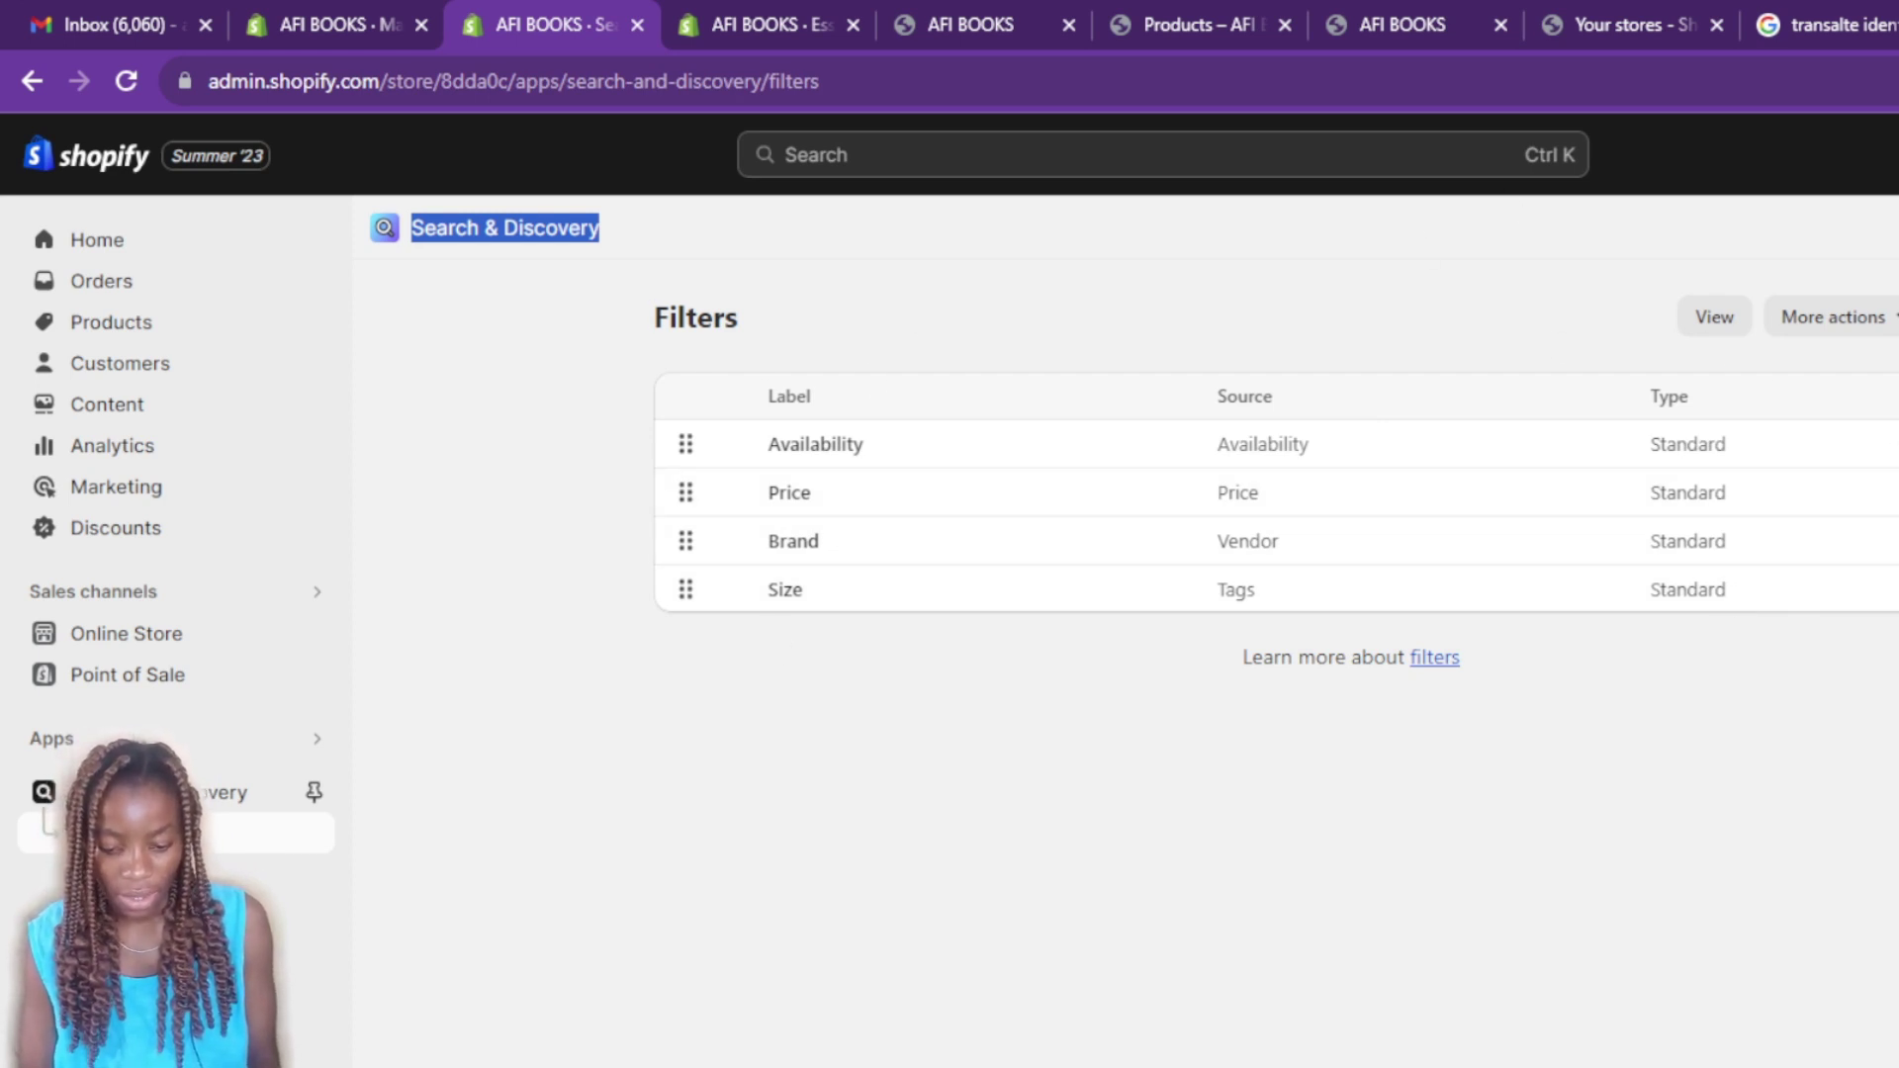
click(1714, 319)
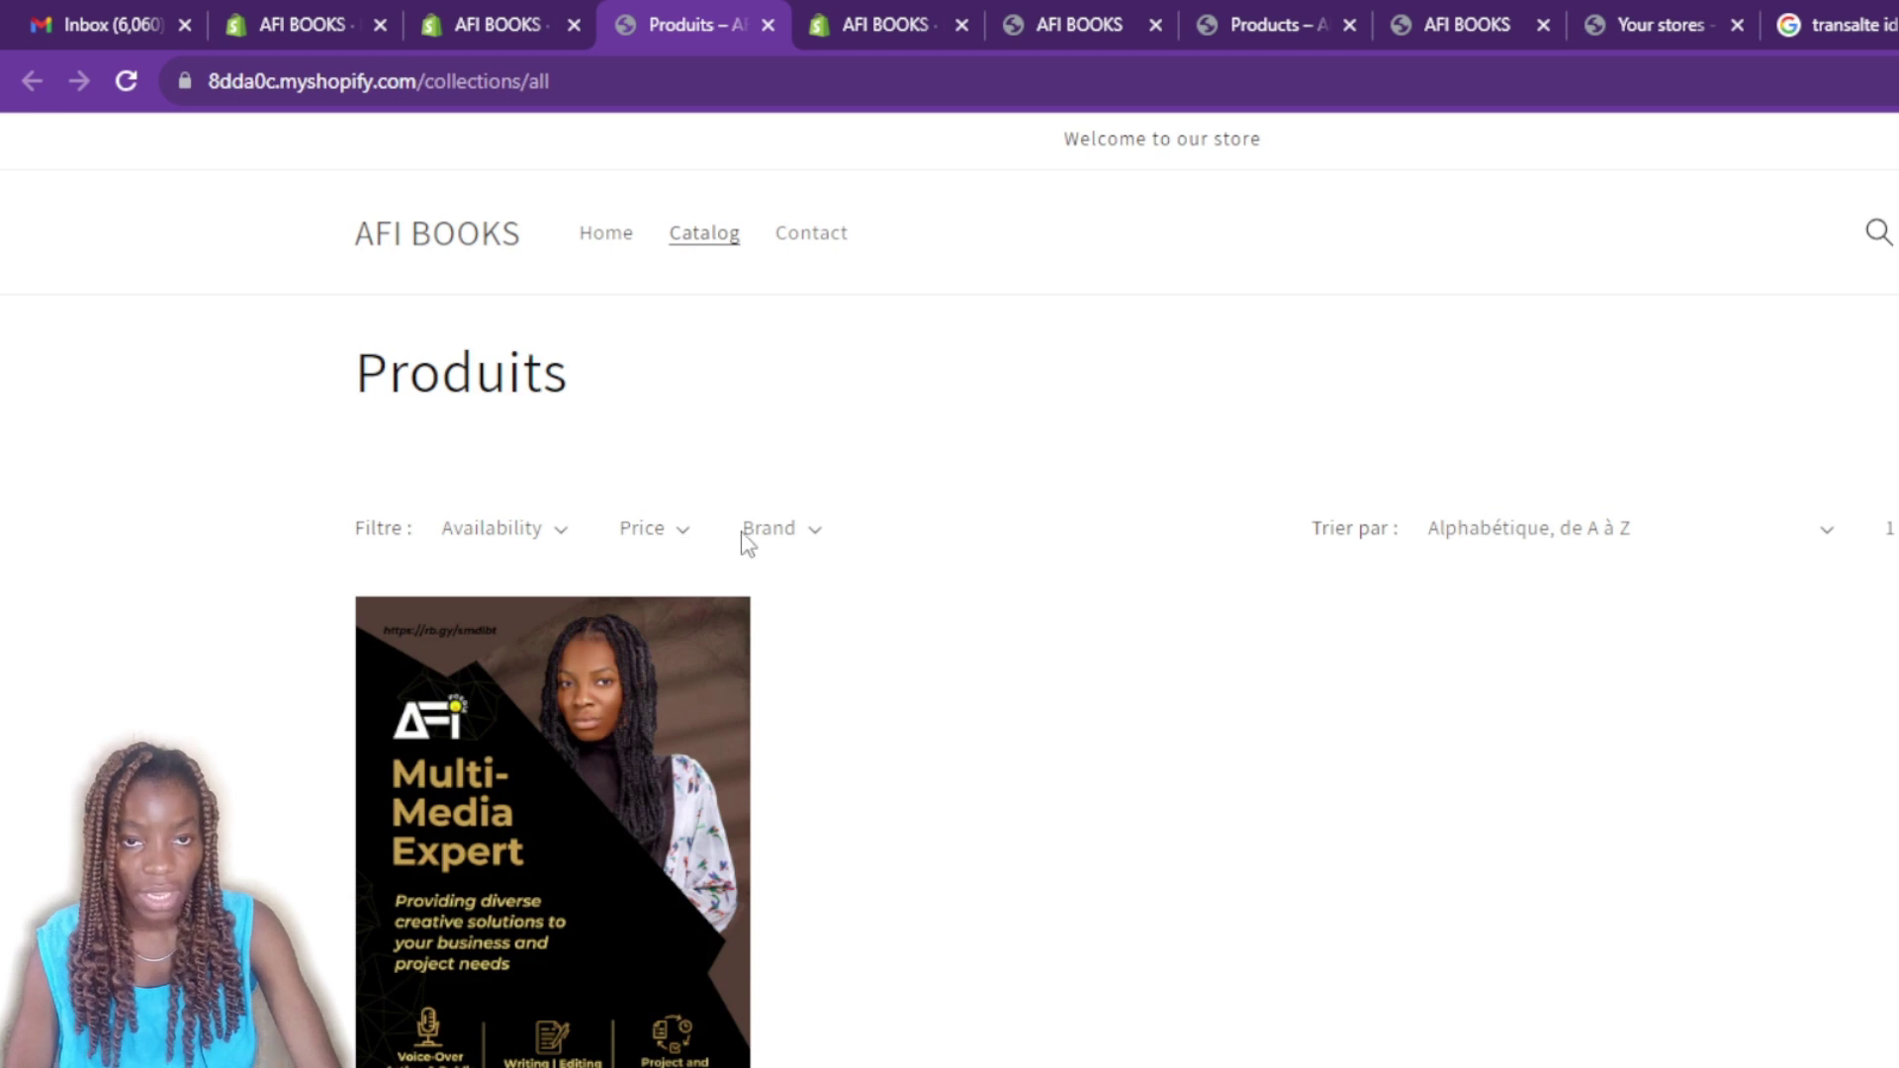
click(809, 539)
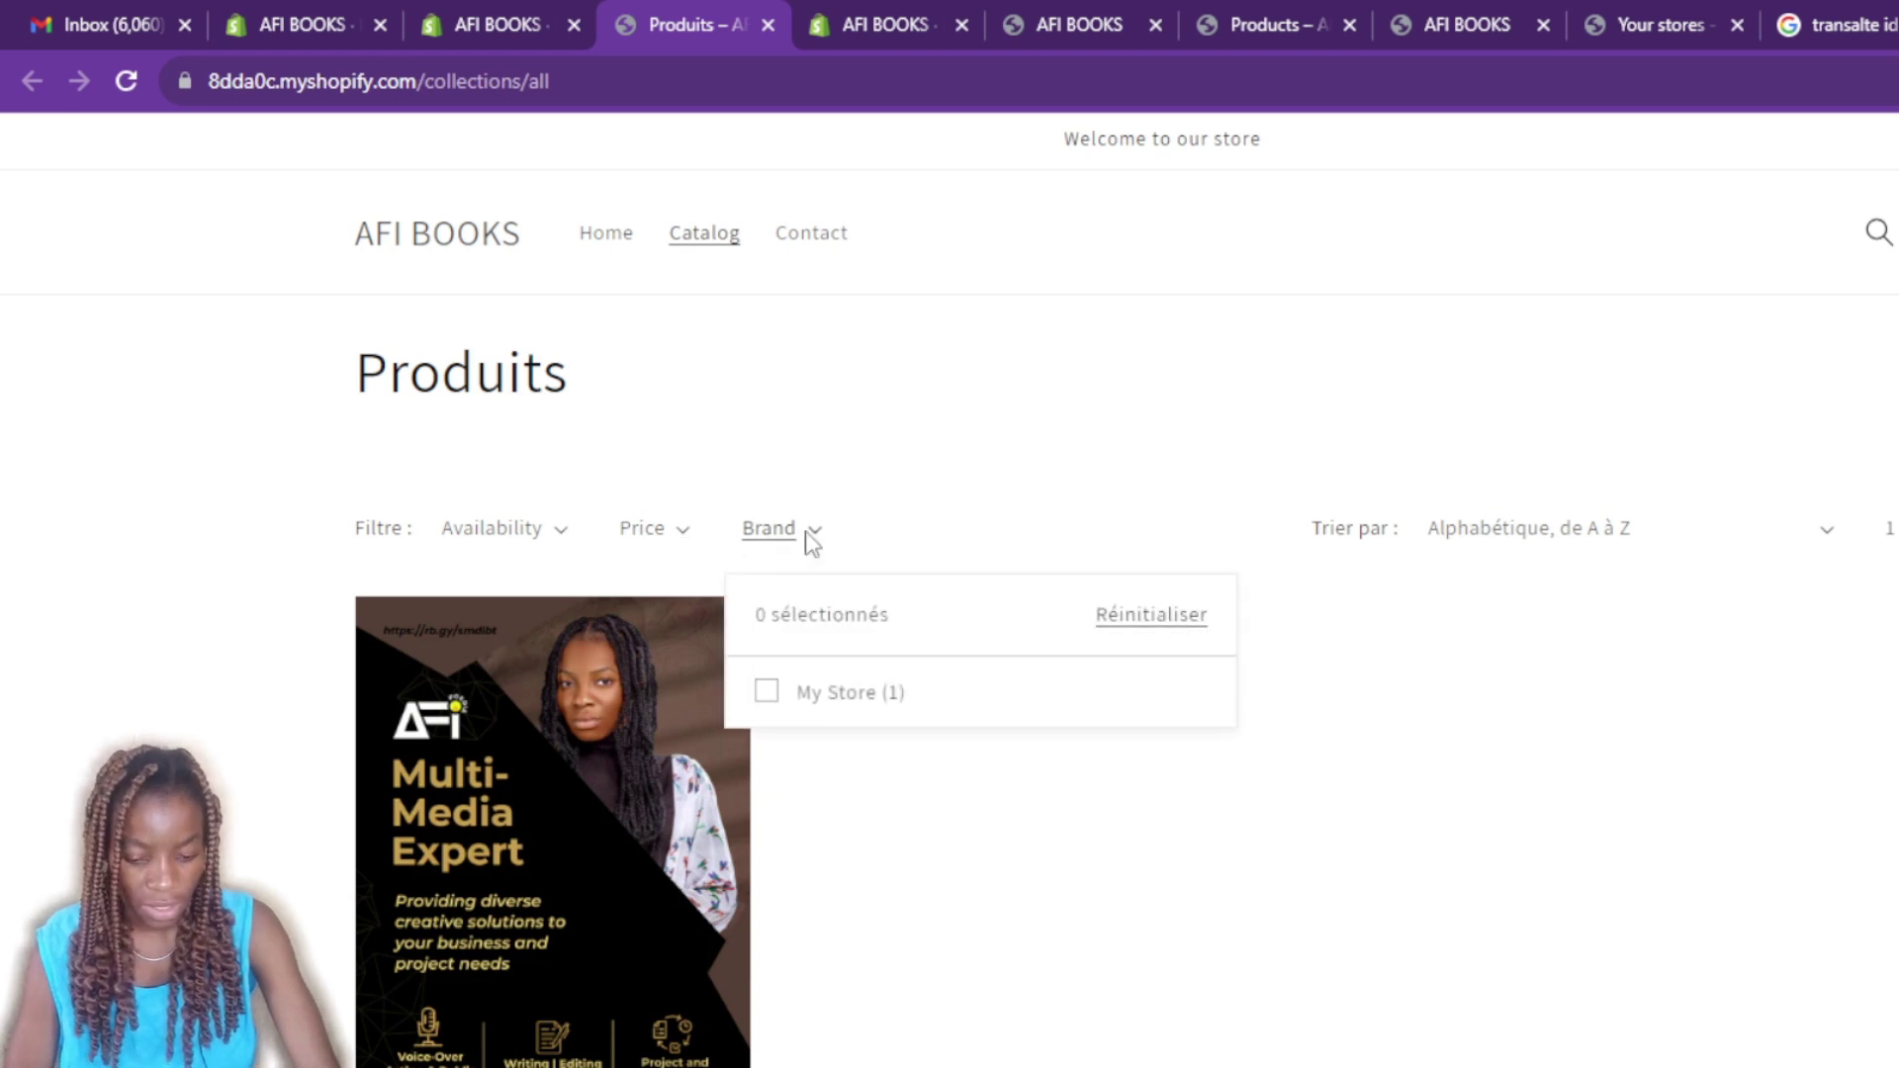
click(983, 447)
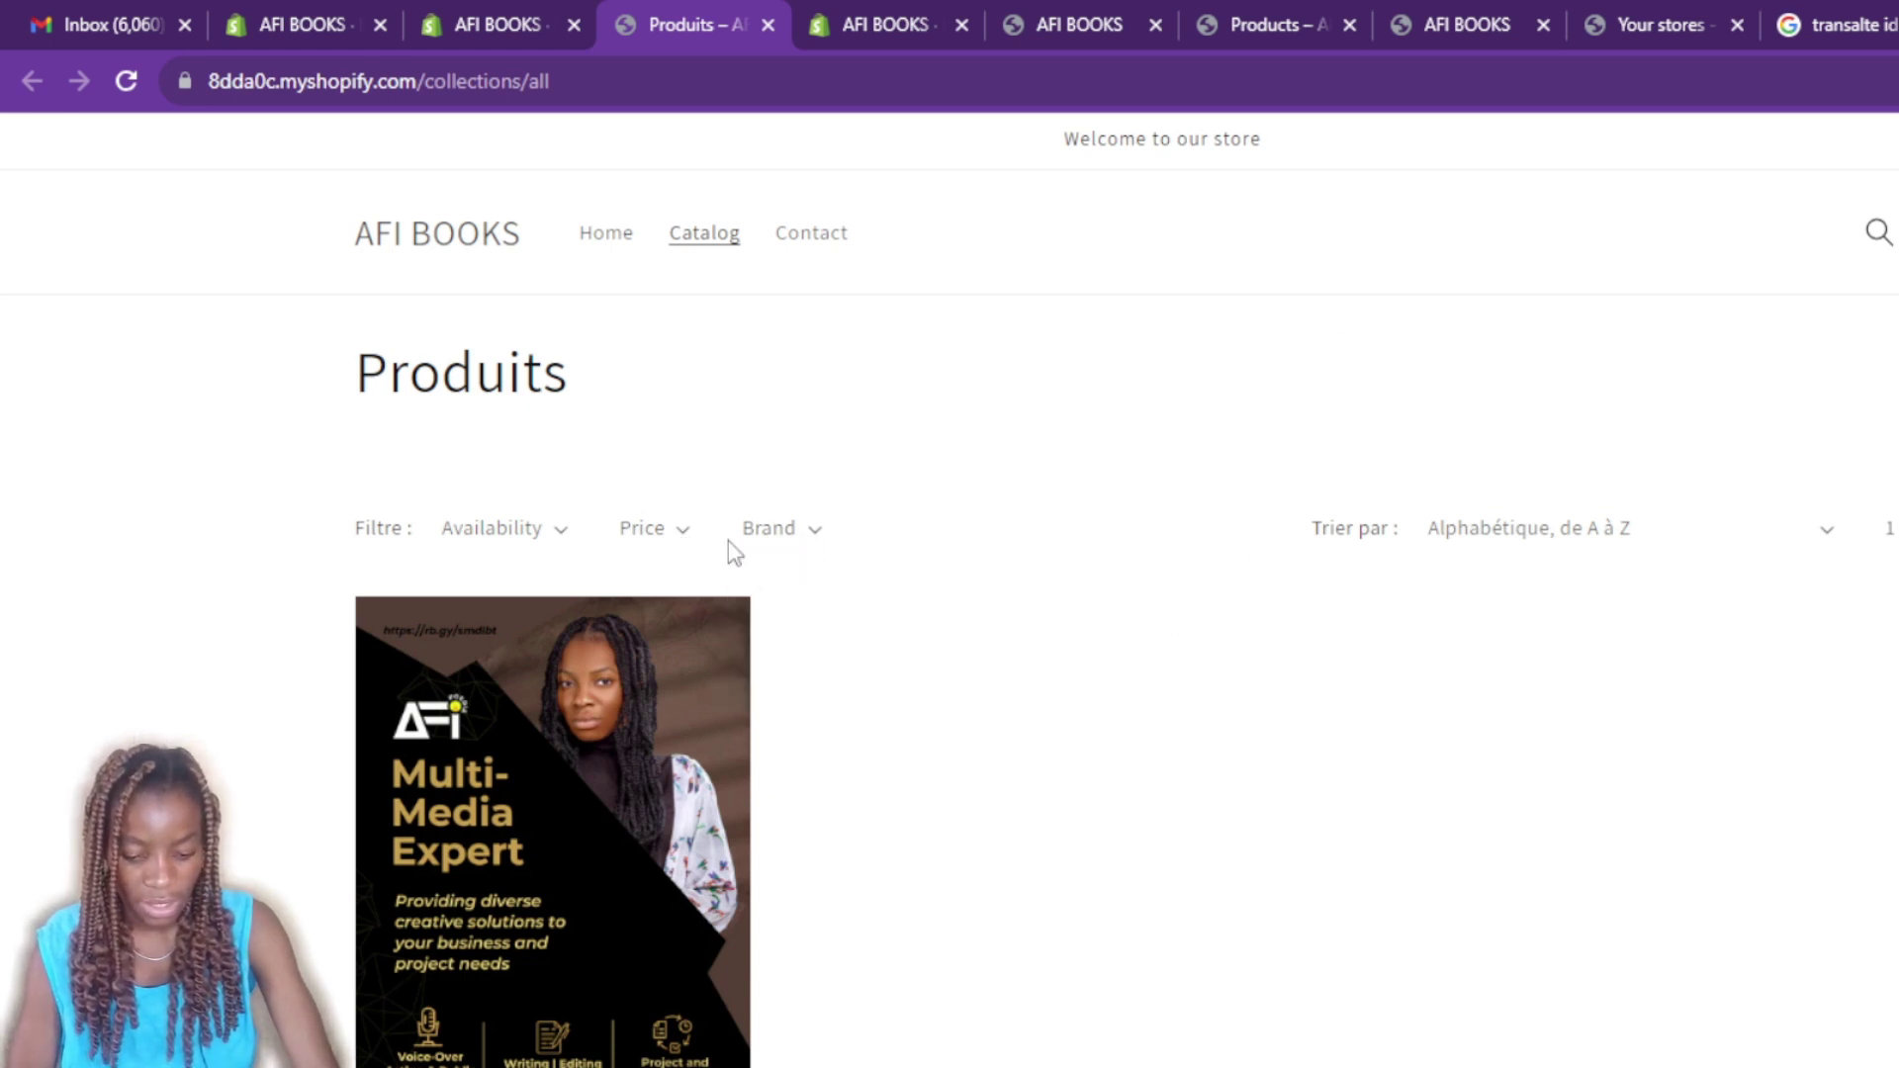
click(779, 544)
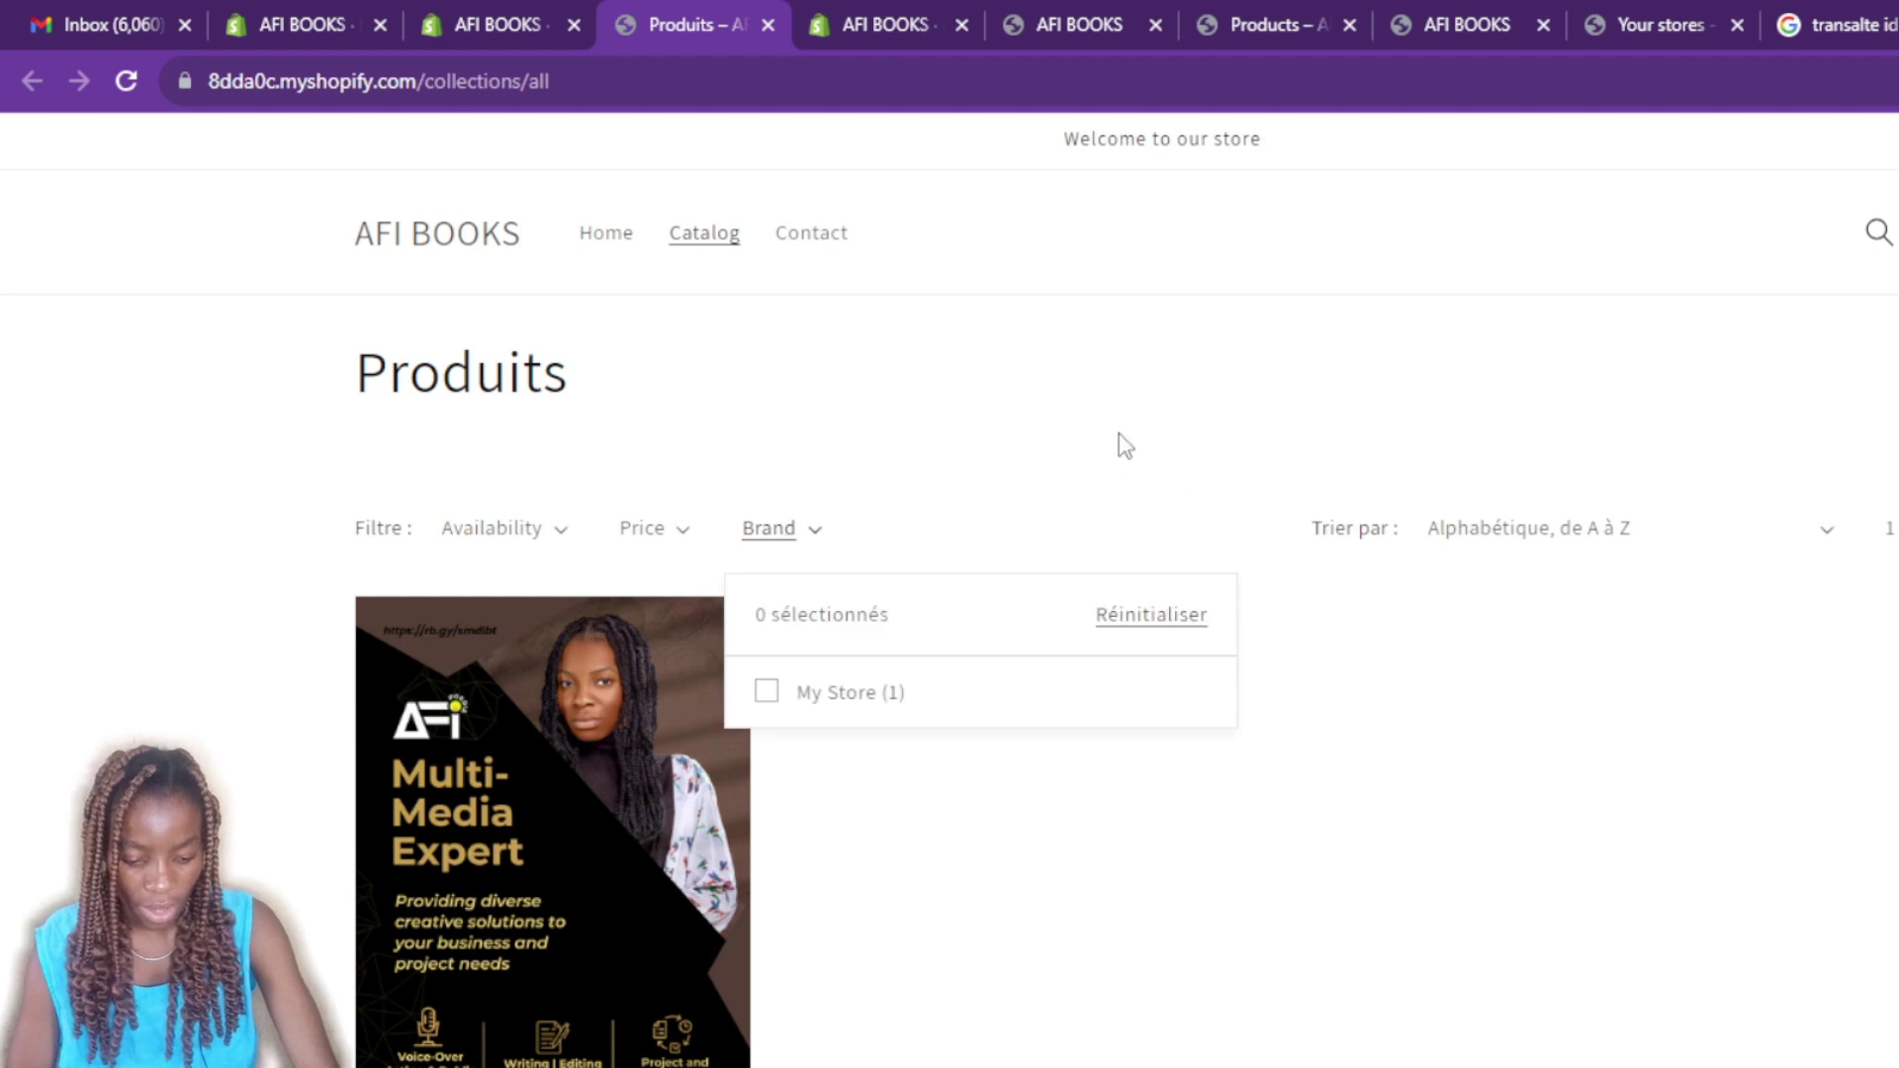
click(1078, 451)
click(668, 546)
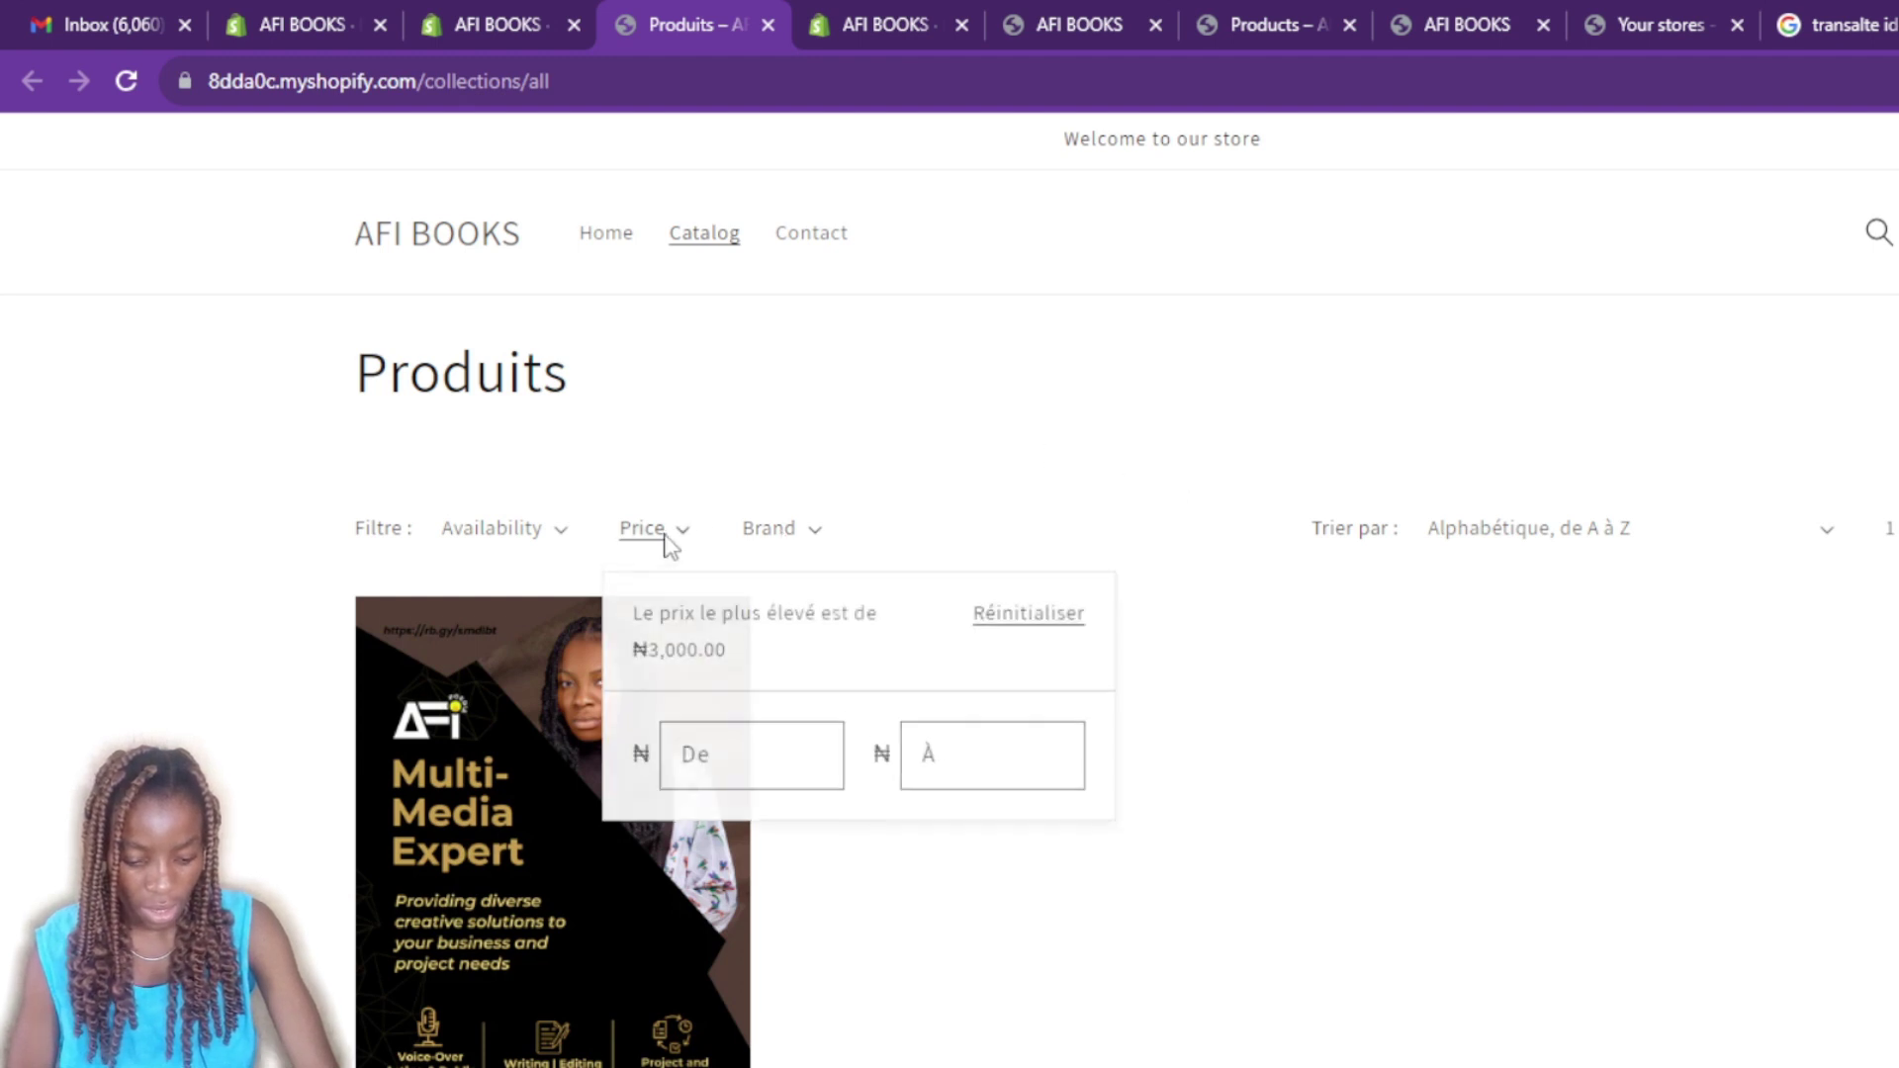
Switch to the other store admin tab and open the filter list of the Search & Discovery app.
key(ctrl+Tab)
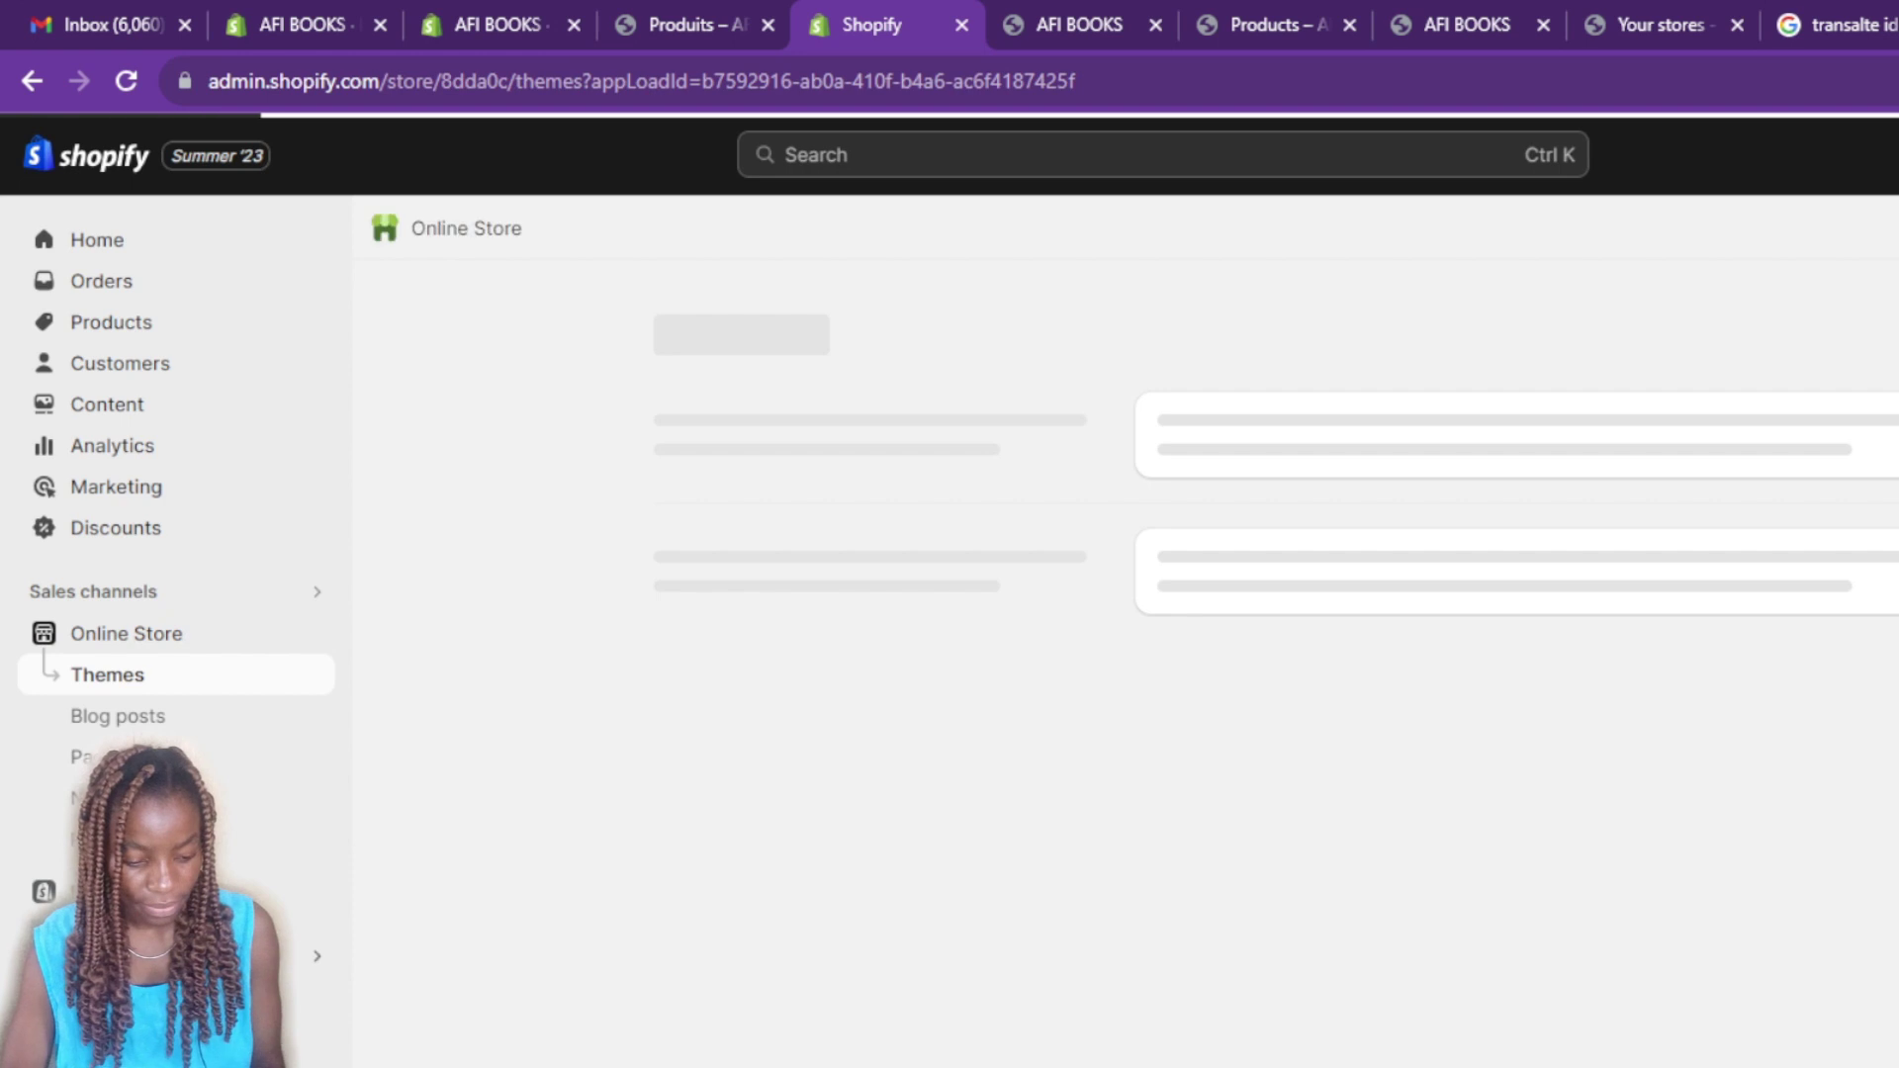
click(99, 890)
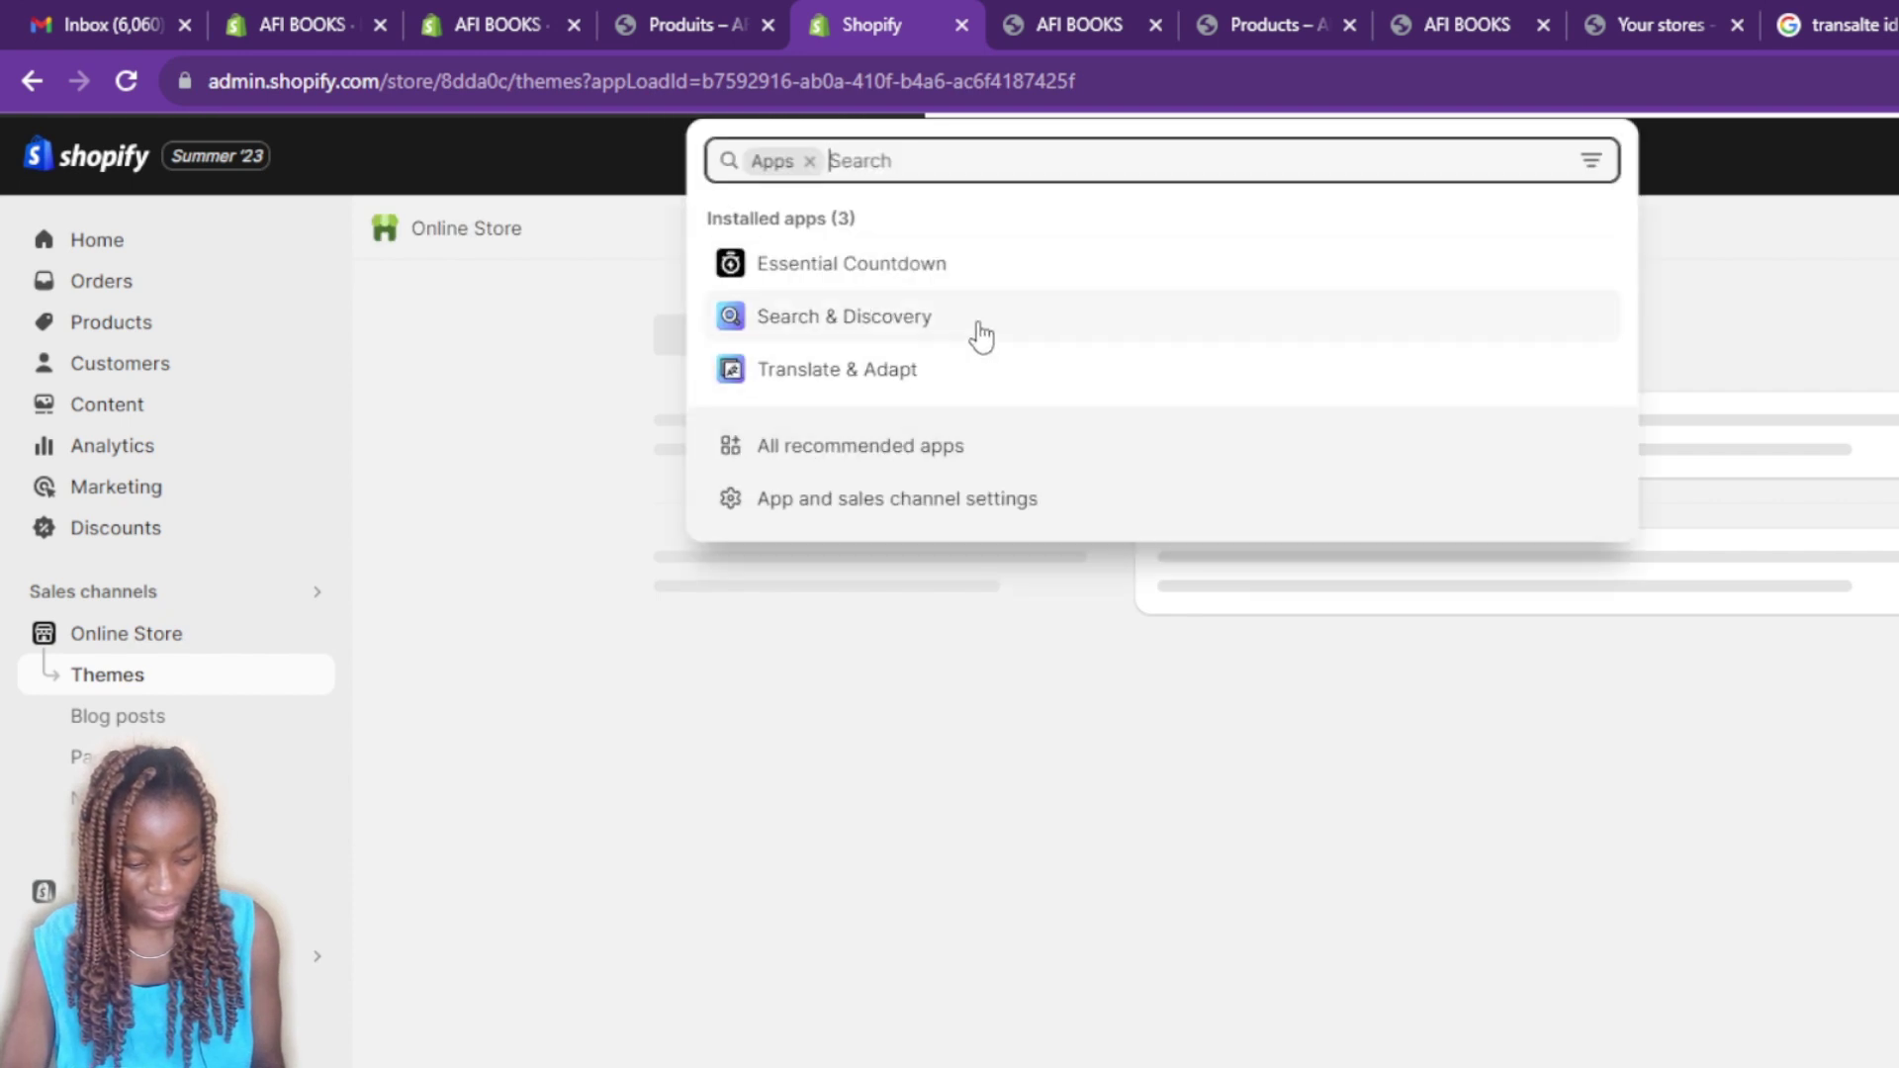
click(977, 322)
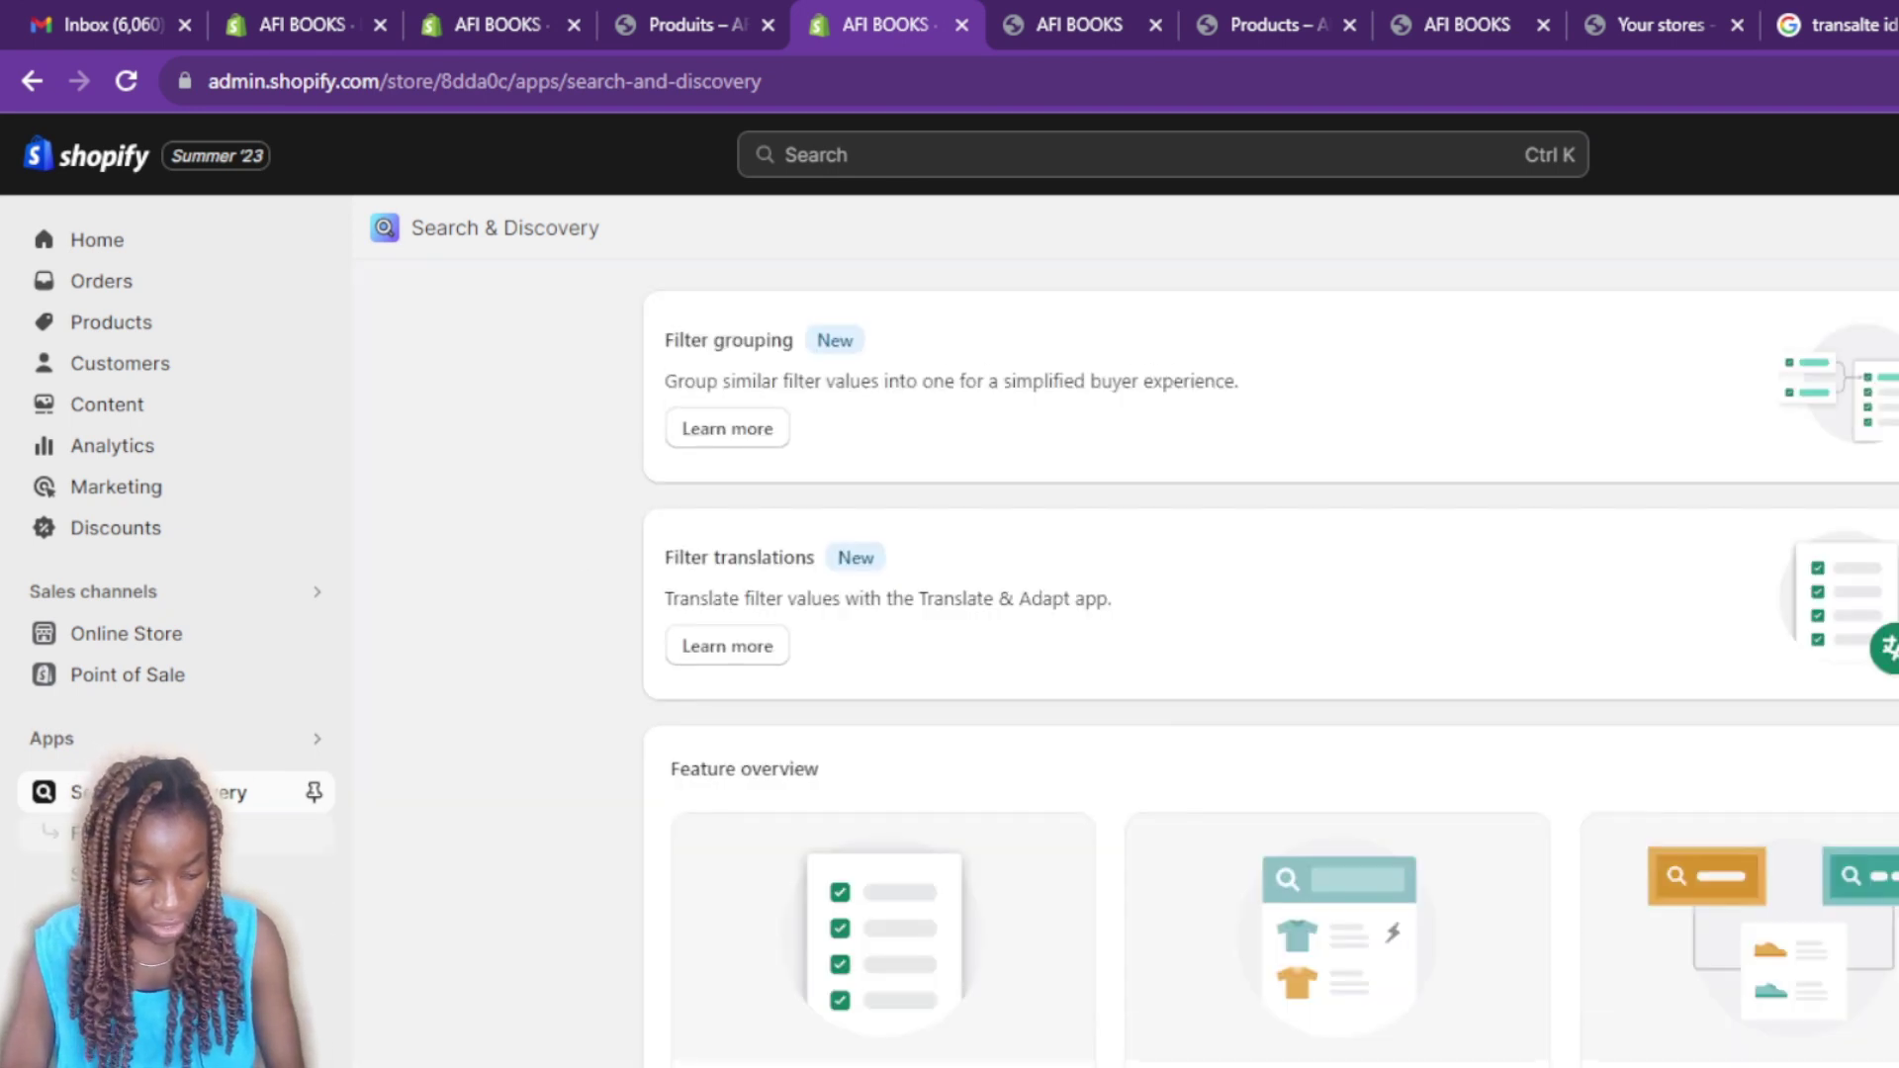
click(79, 831)
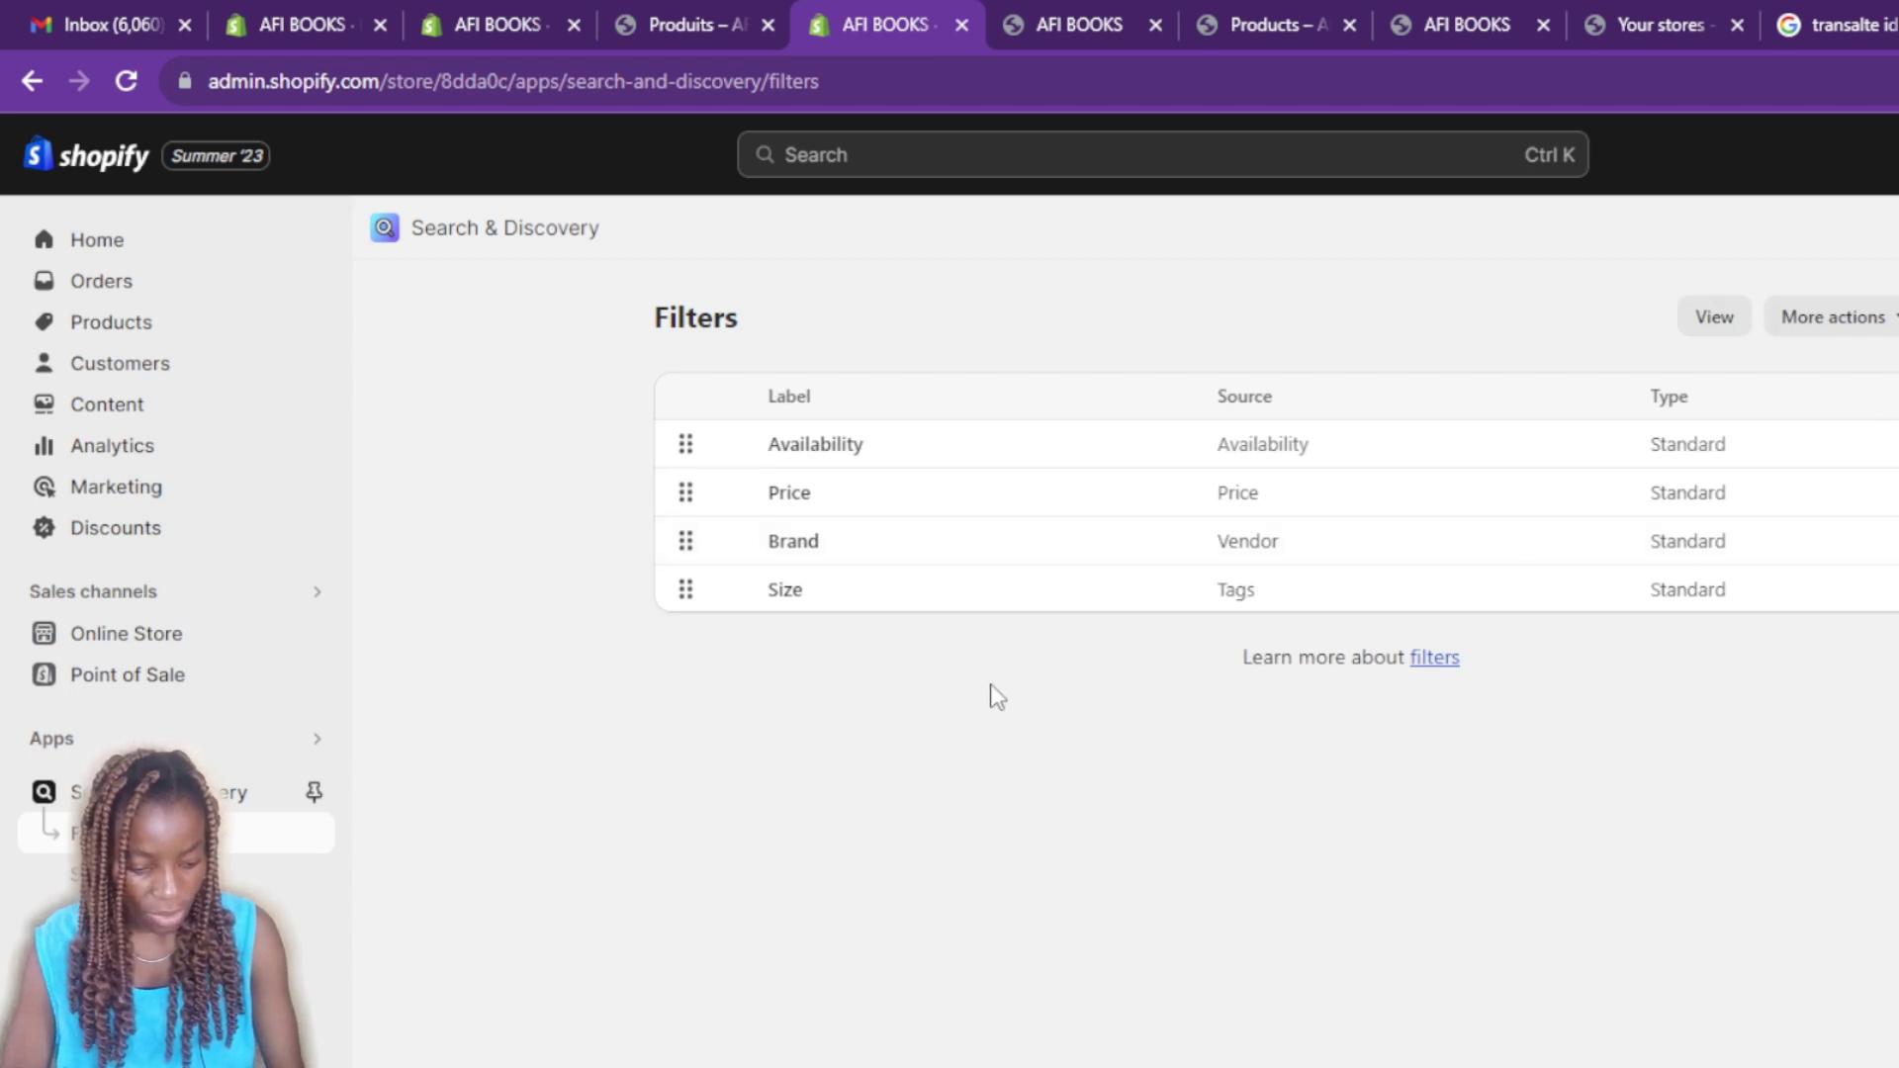
Review the Size filter's source, label and values, and return to the filter list.
click(811, 600)
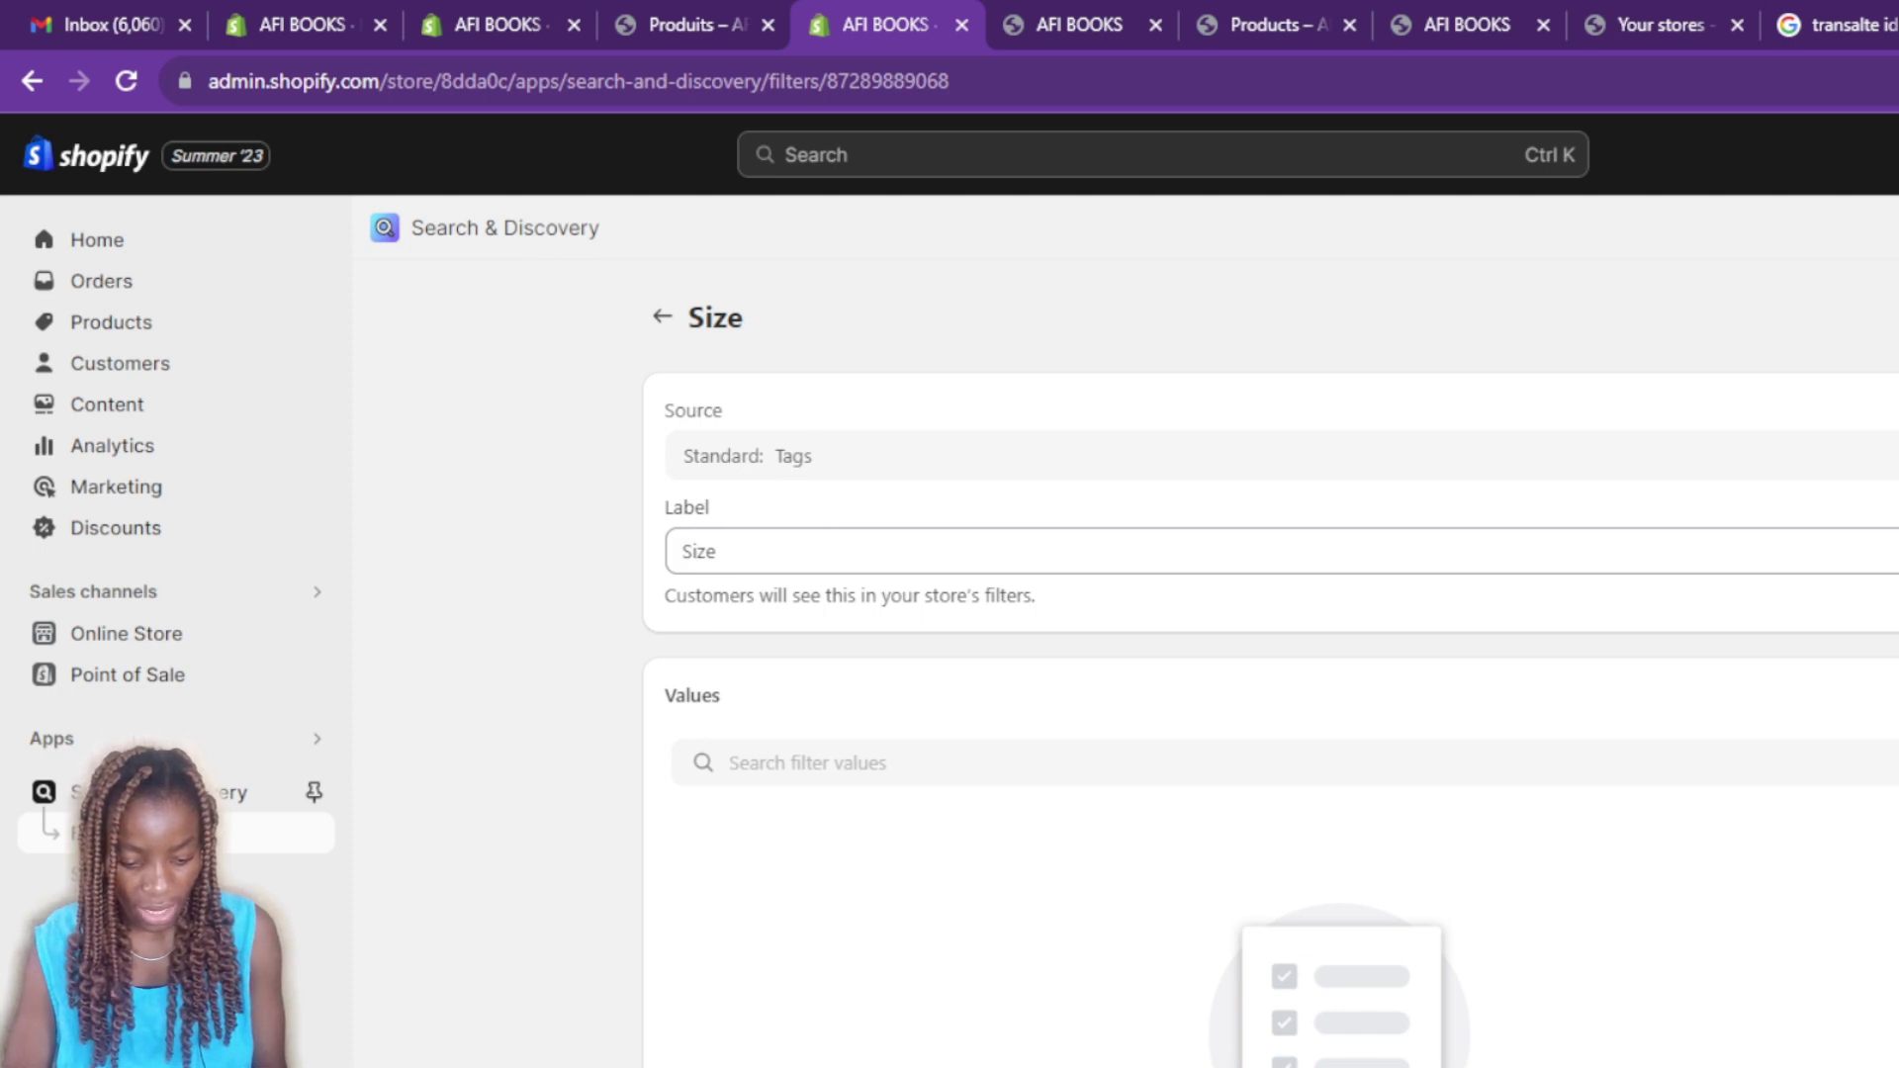
scroll(1271, 662, down, 2)
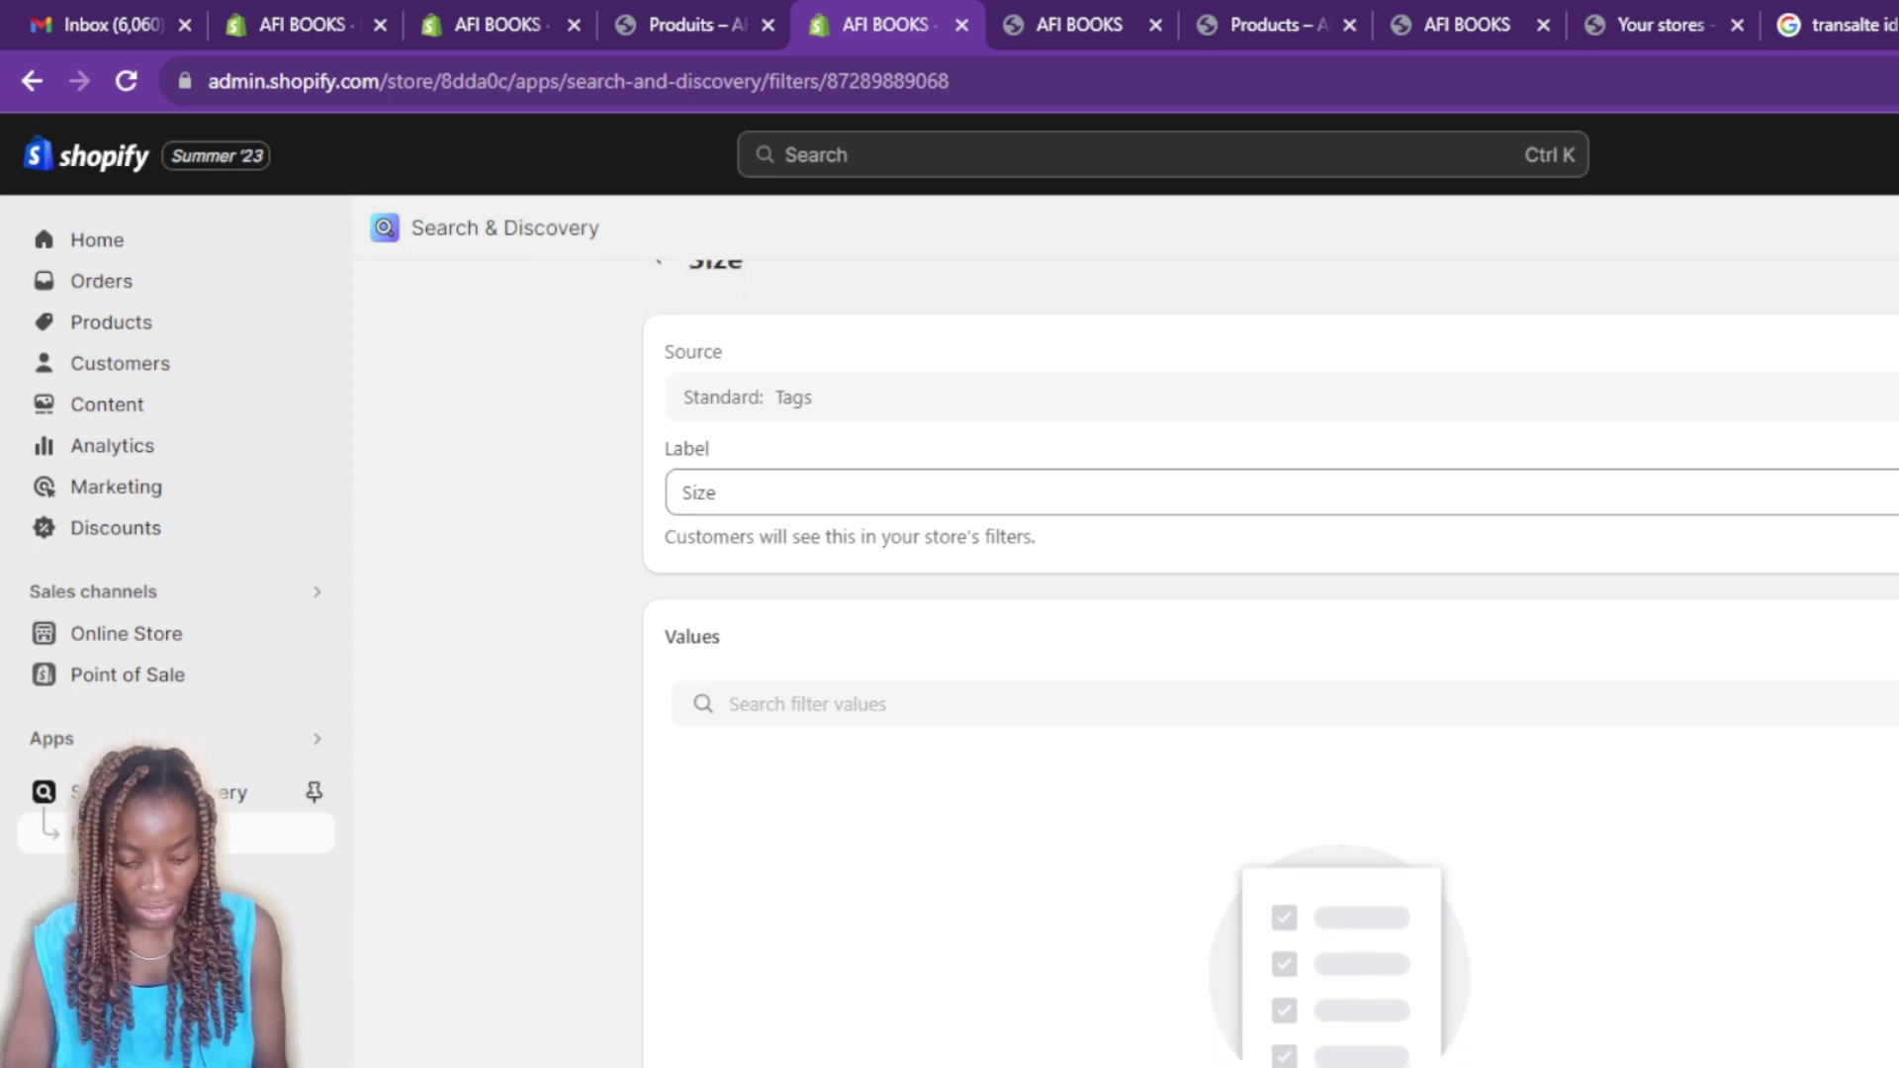
scroll(1271, 663, up, 2)
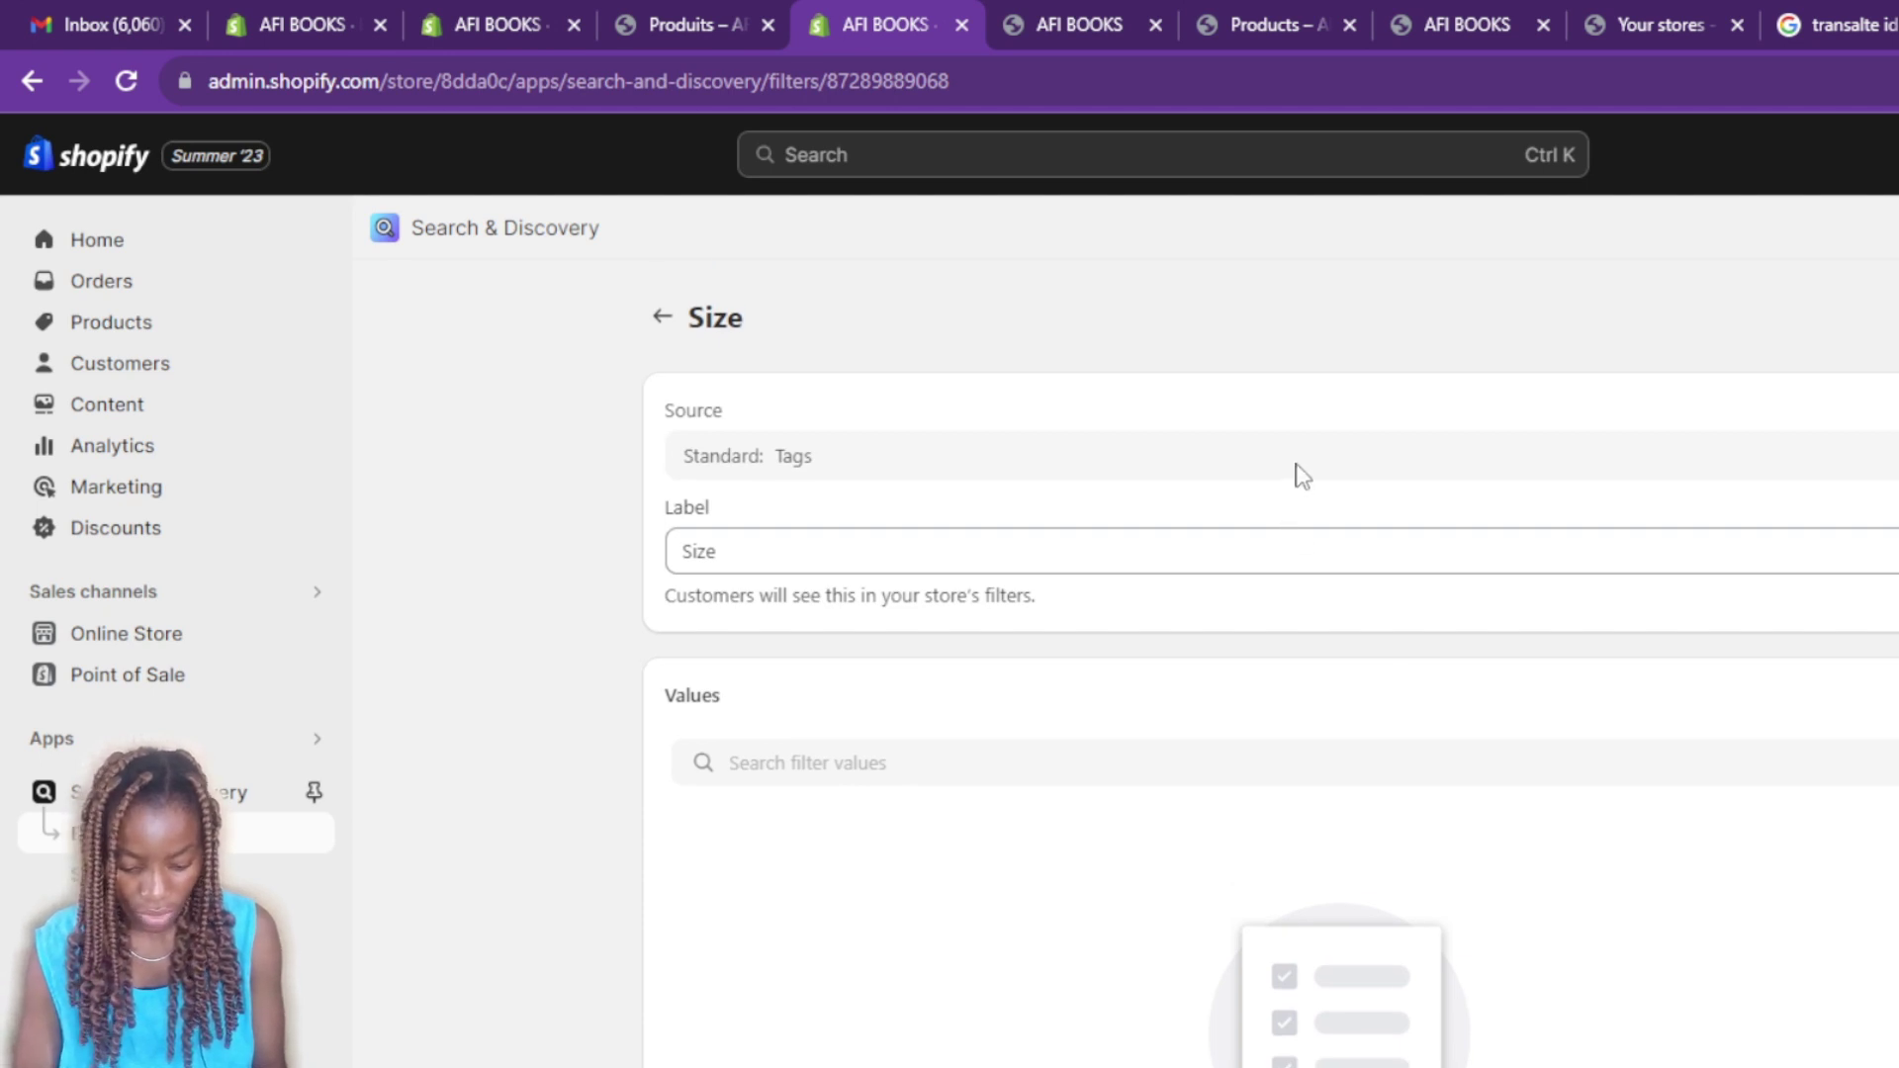
double_click(811, 451)
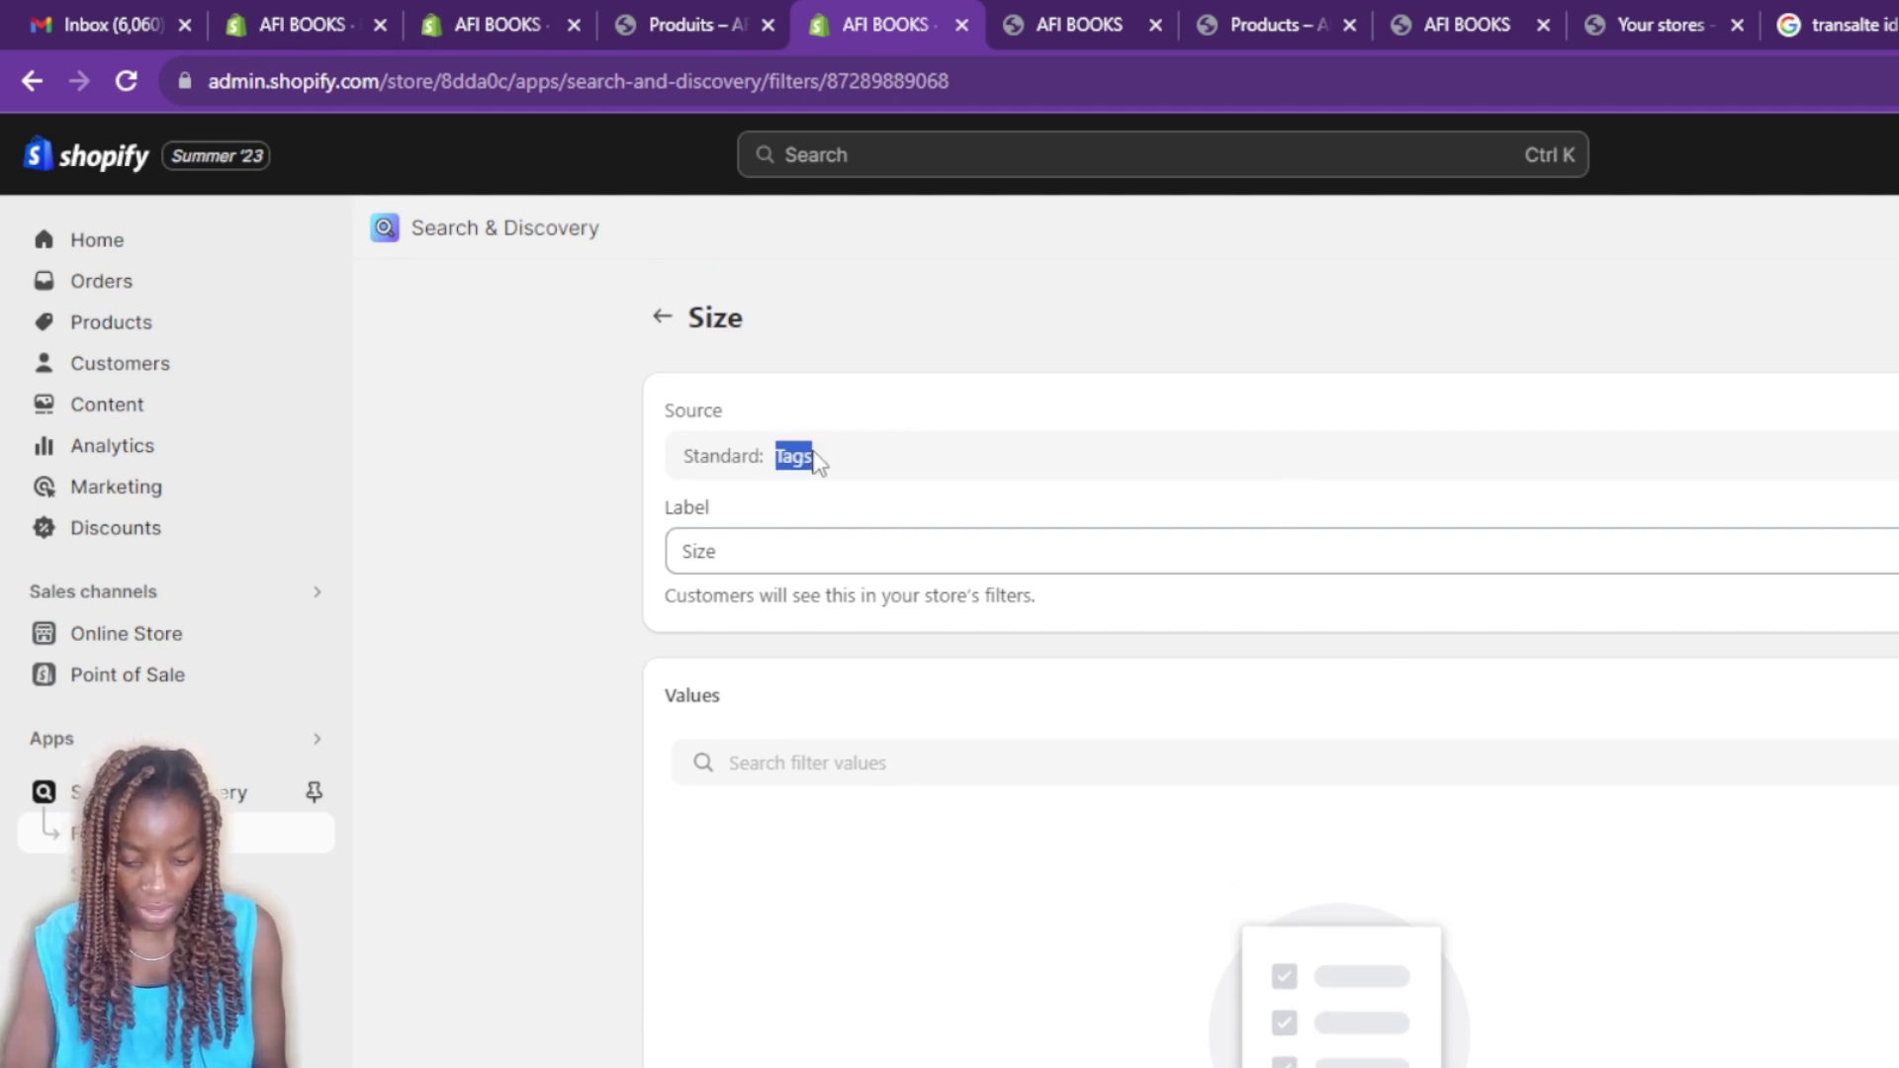
click(904, 460)
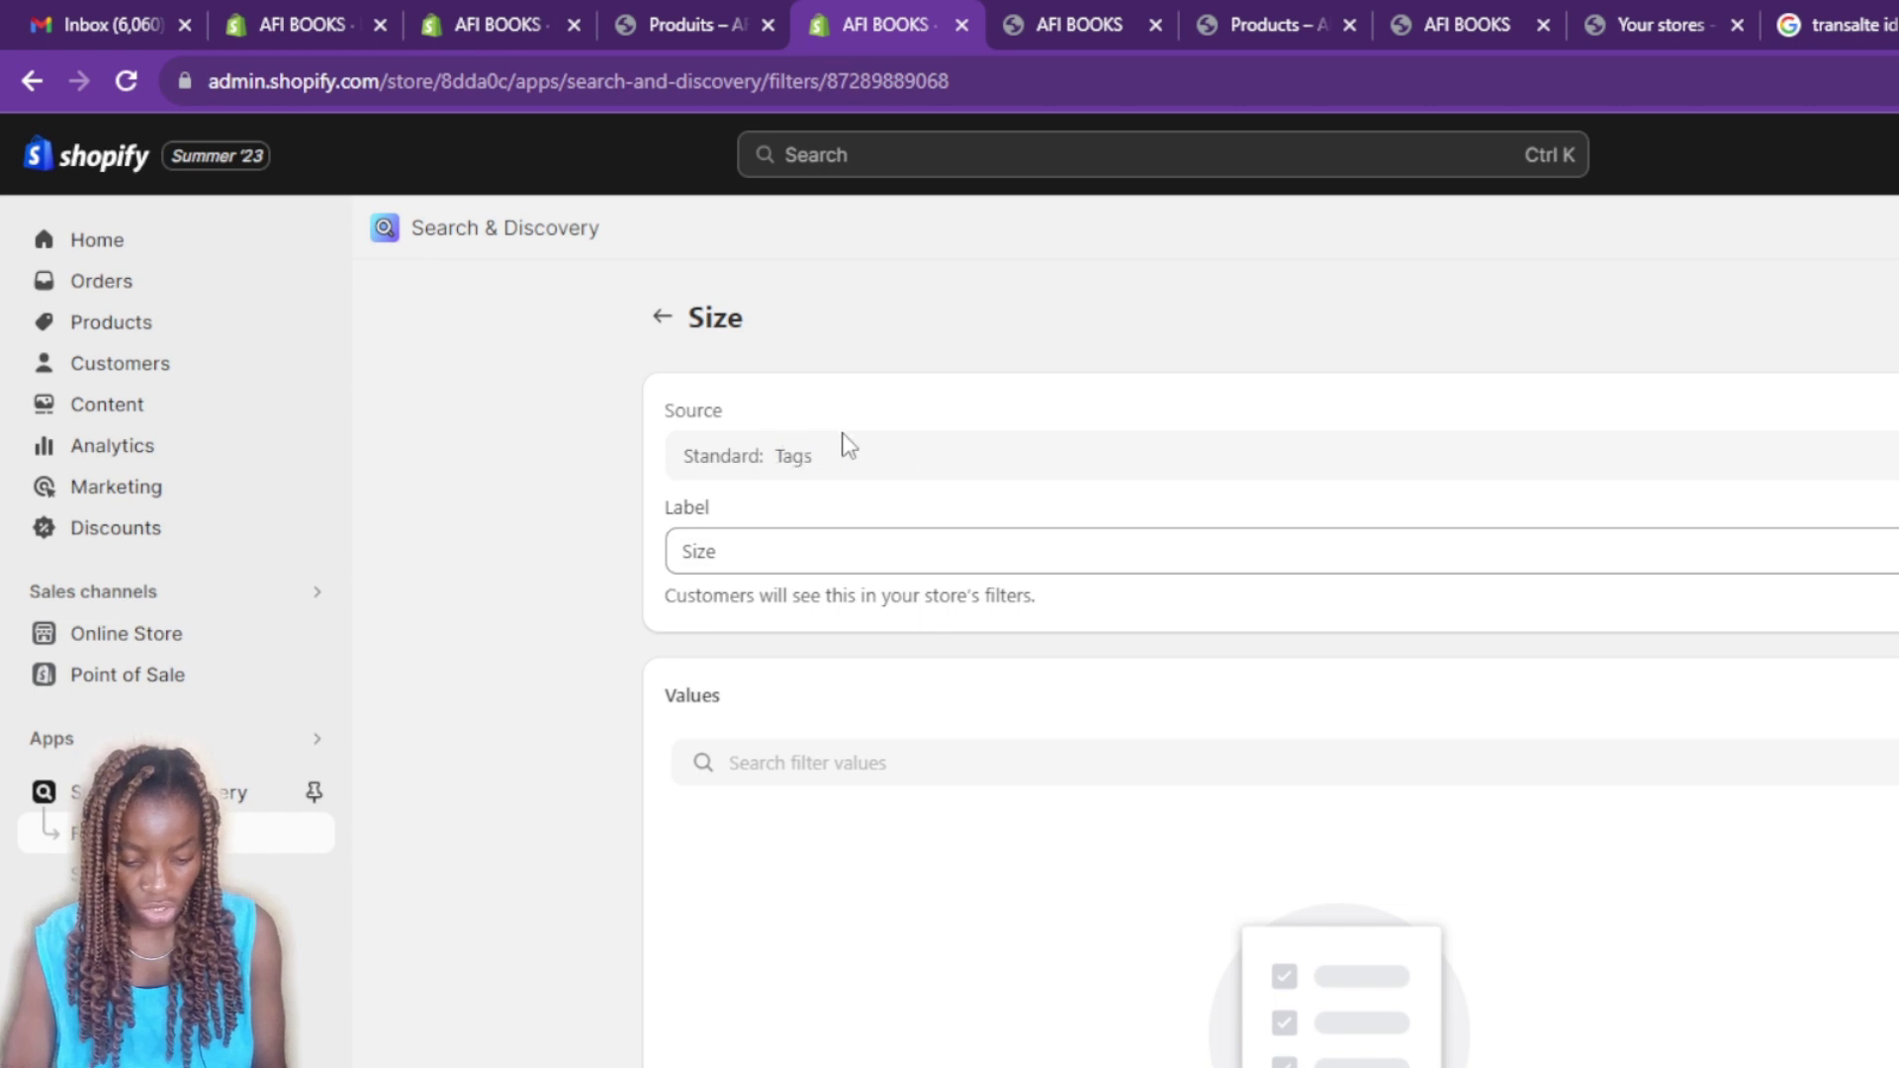
click(660, 316)
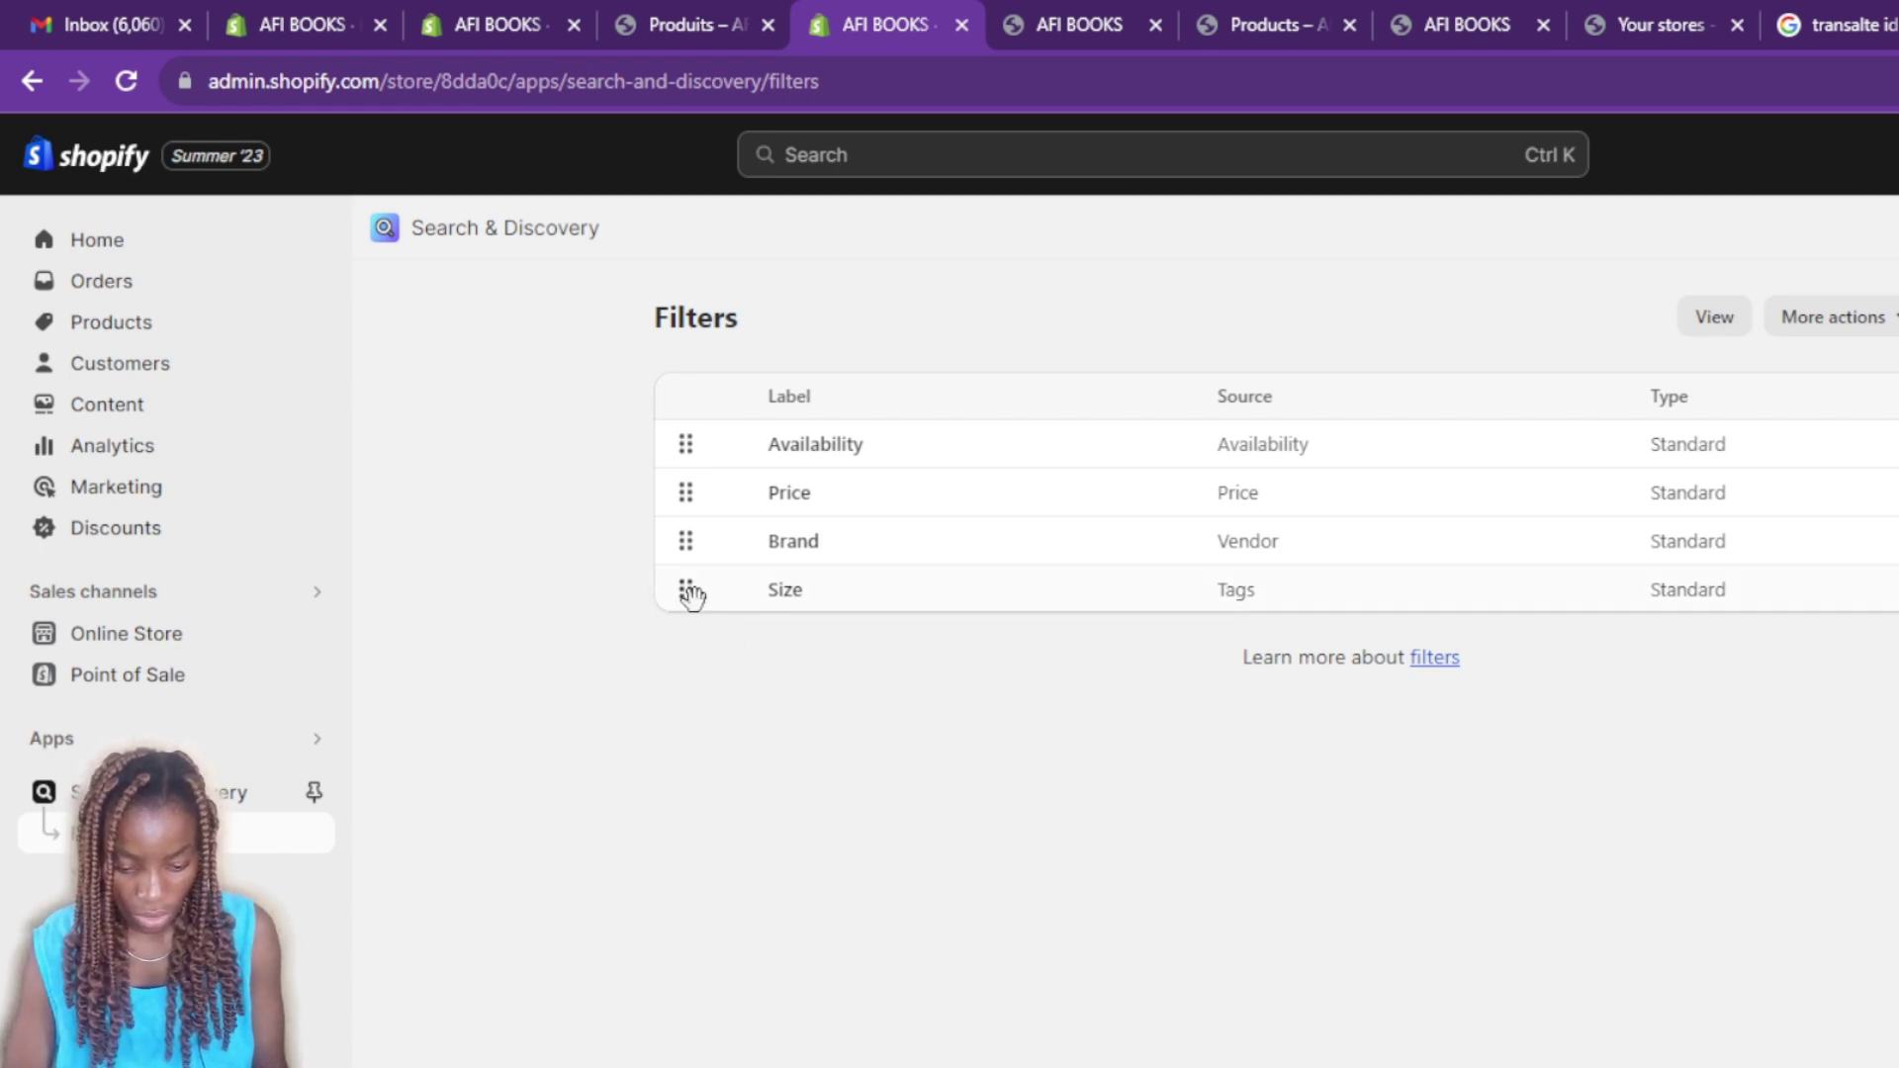
mouse_move(690, 594)
mouse_down()
mouse_move(690, 614)
mouse_move(690, 589)
mouse_up()
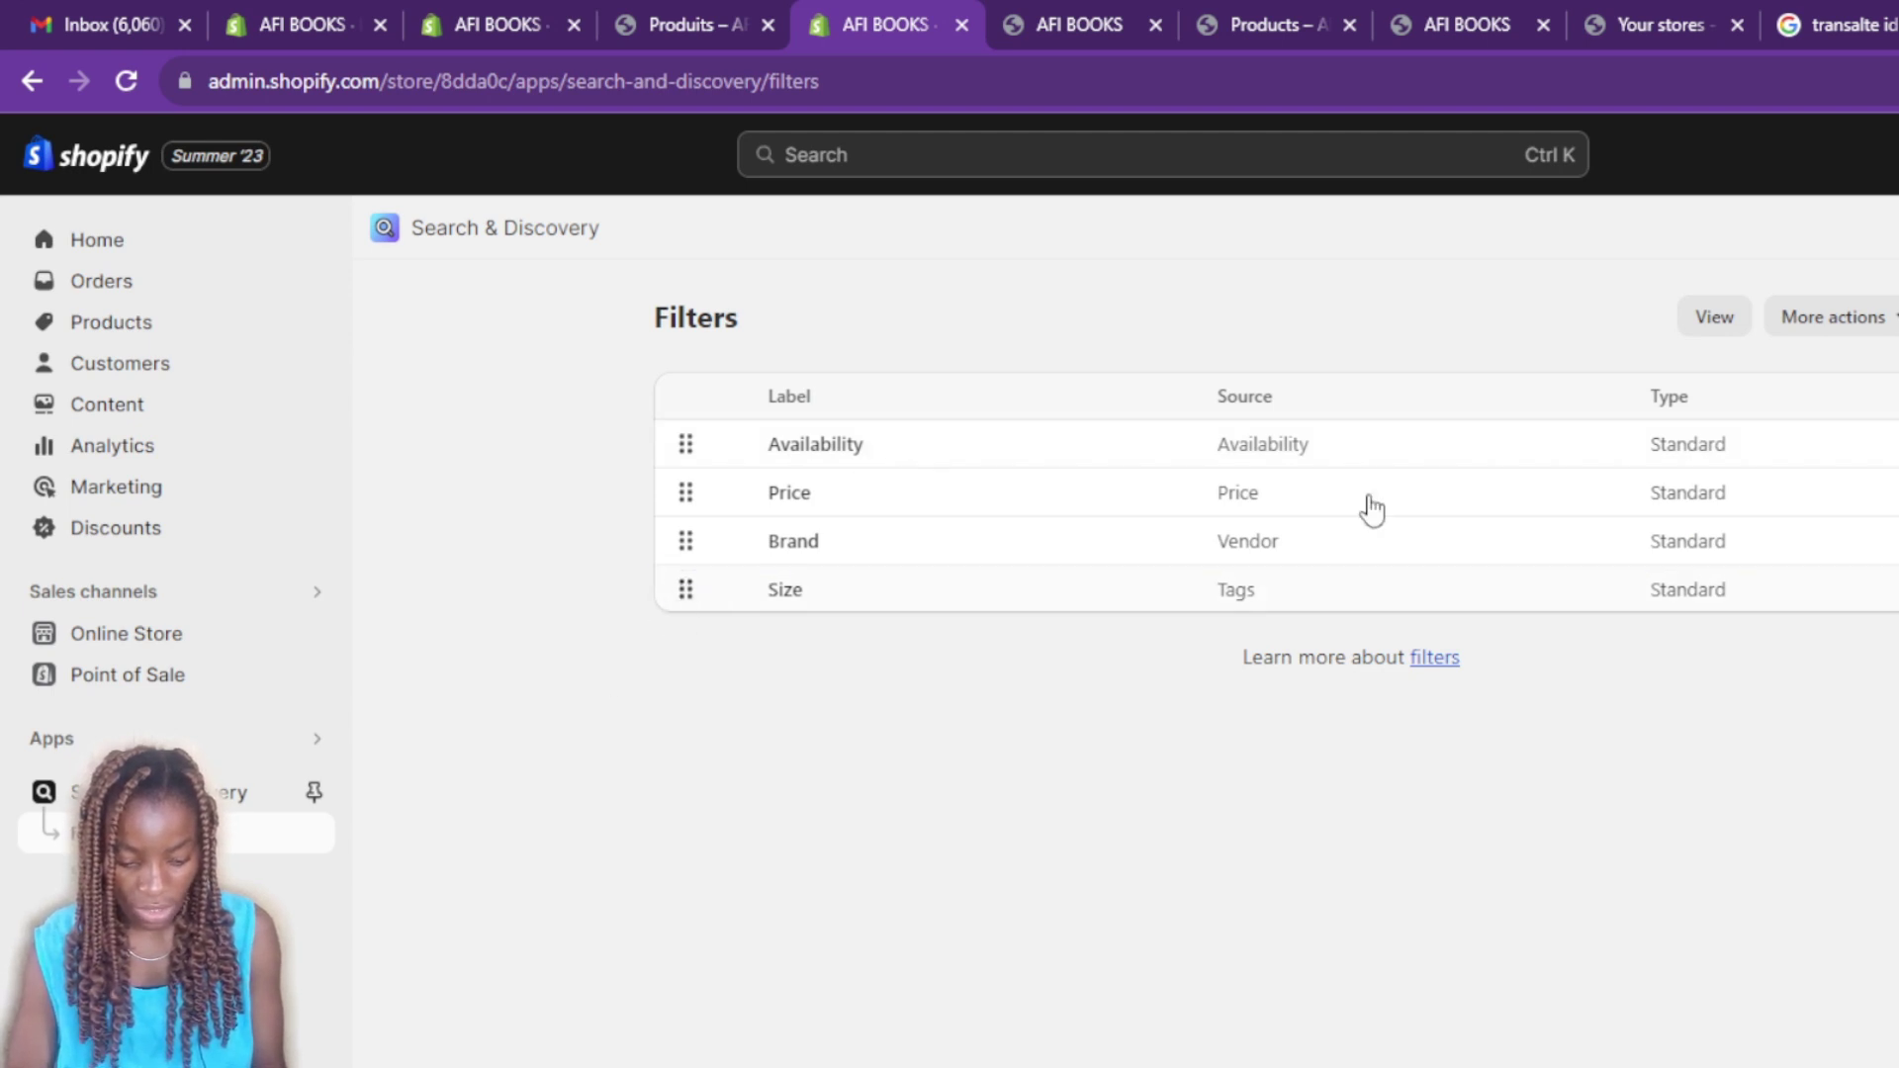
View the storefront's product page again and examine the Availability filter's options.
click(1733, 319)
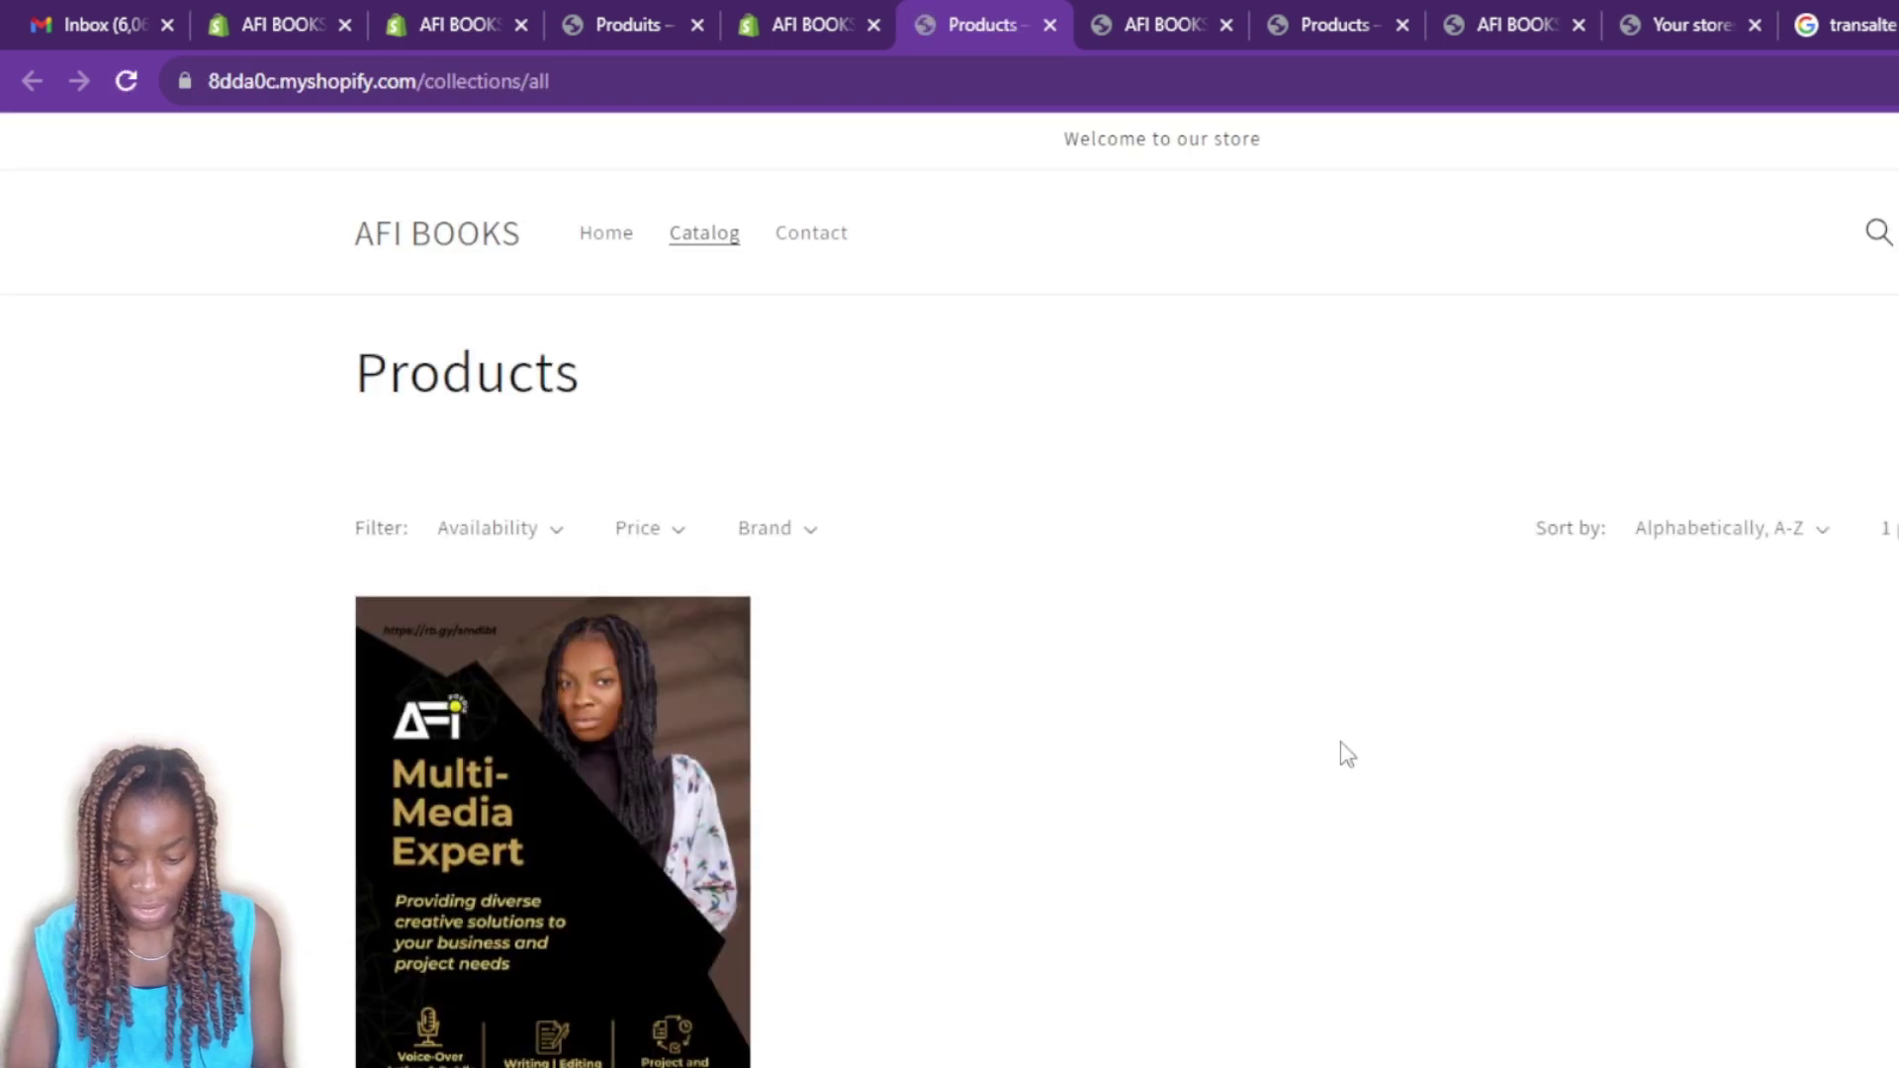
scroll(1246, 678, down, 5)
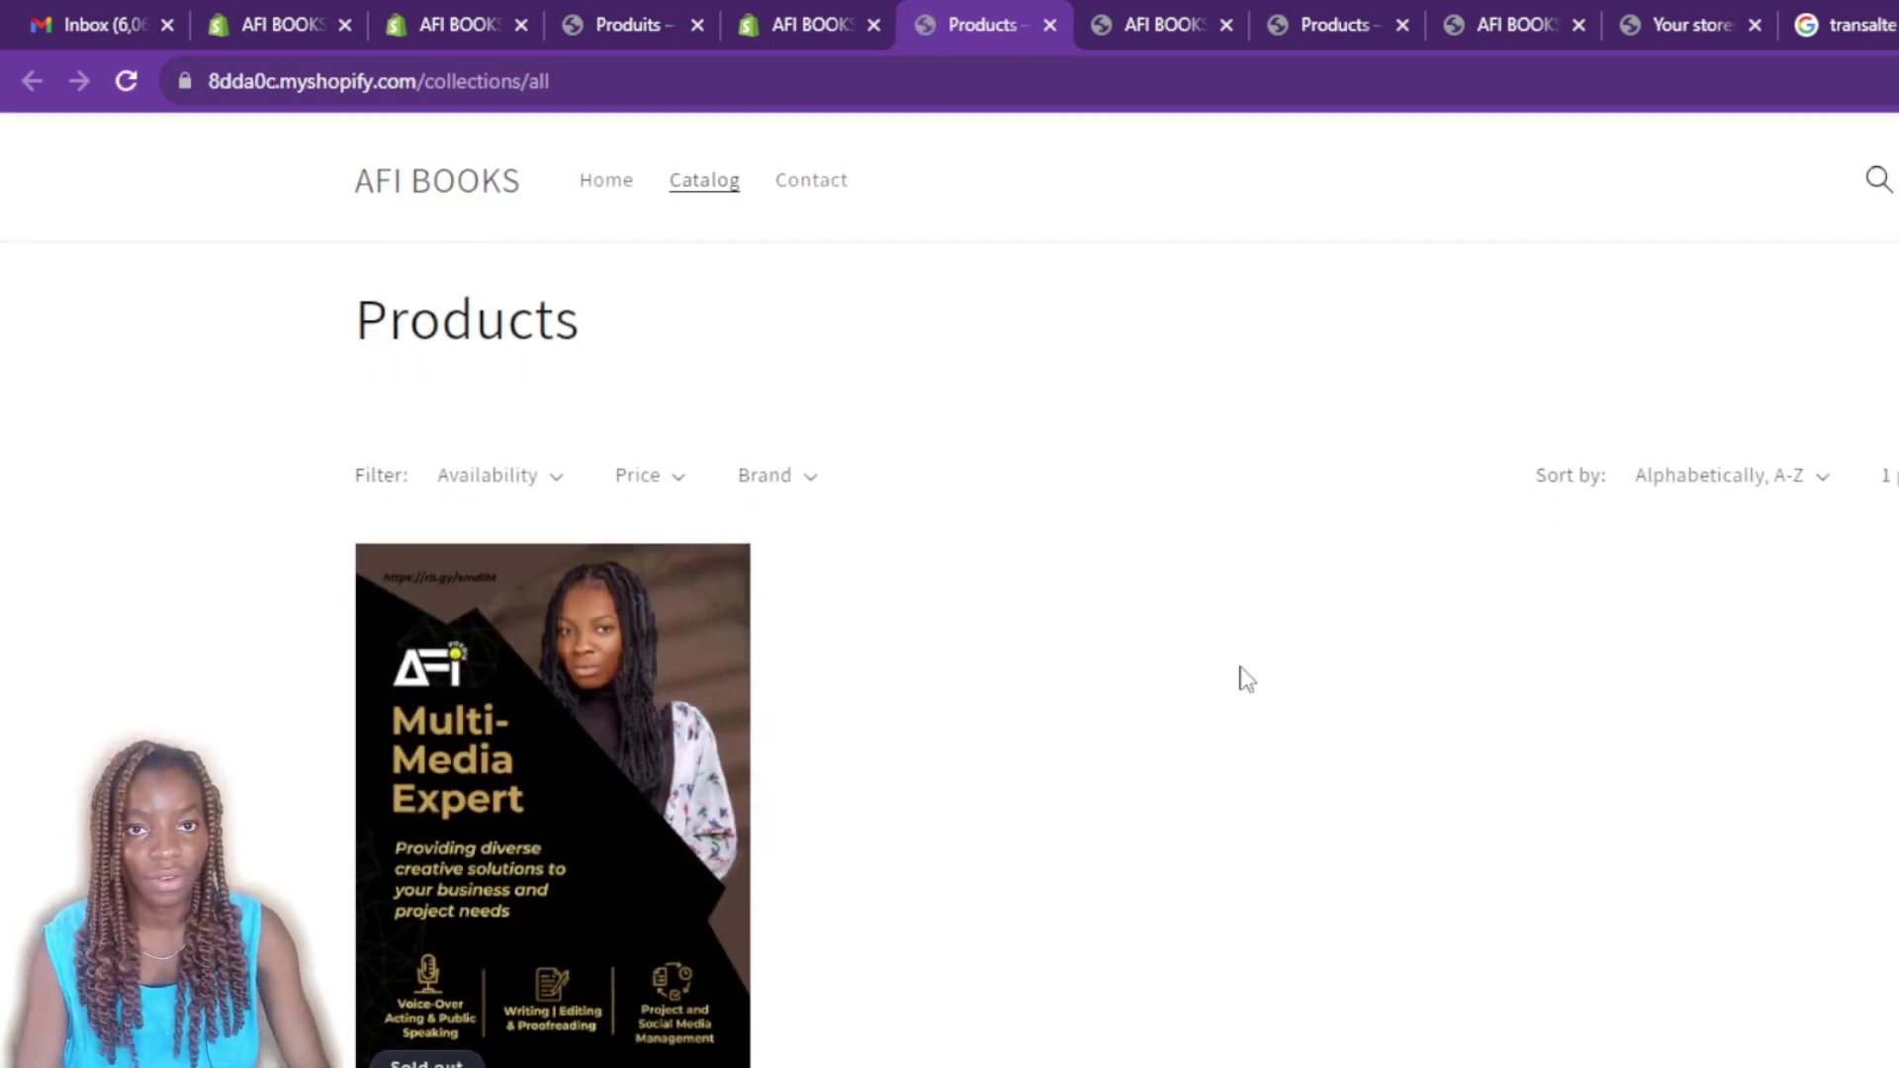
scroll(1246, 678, up, 5)
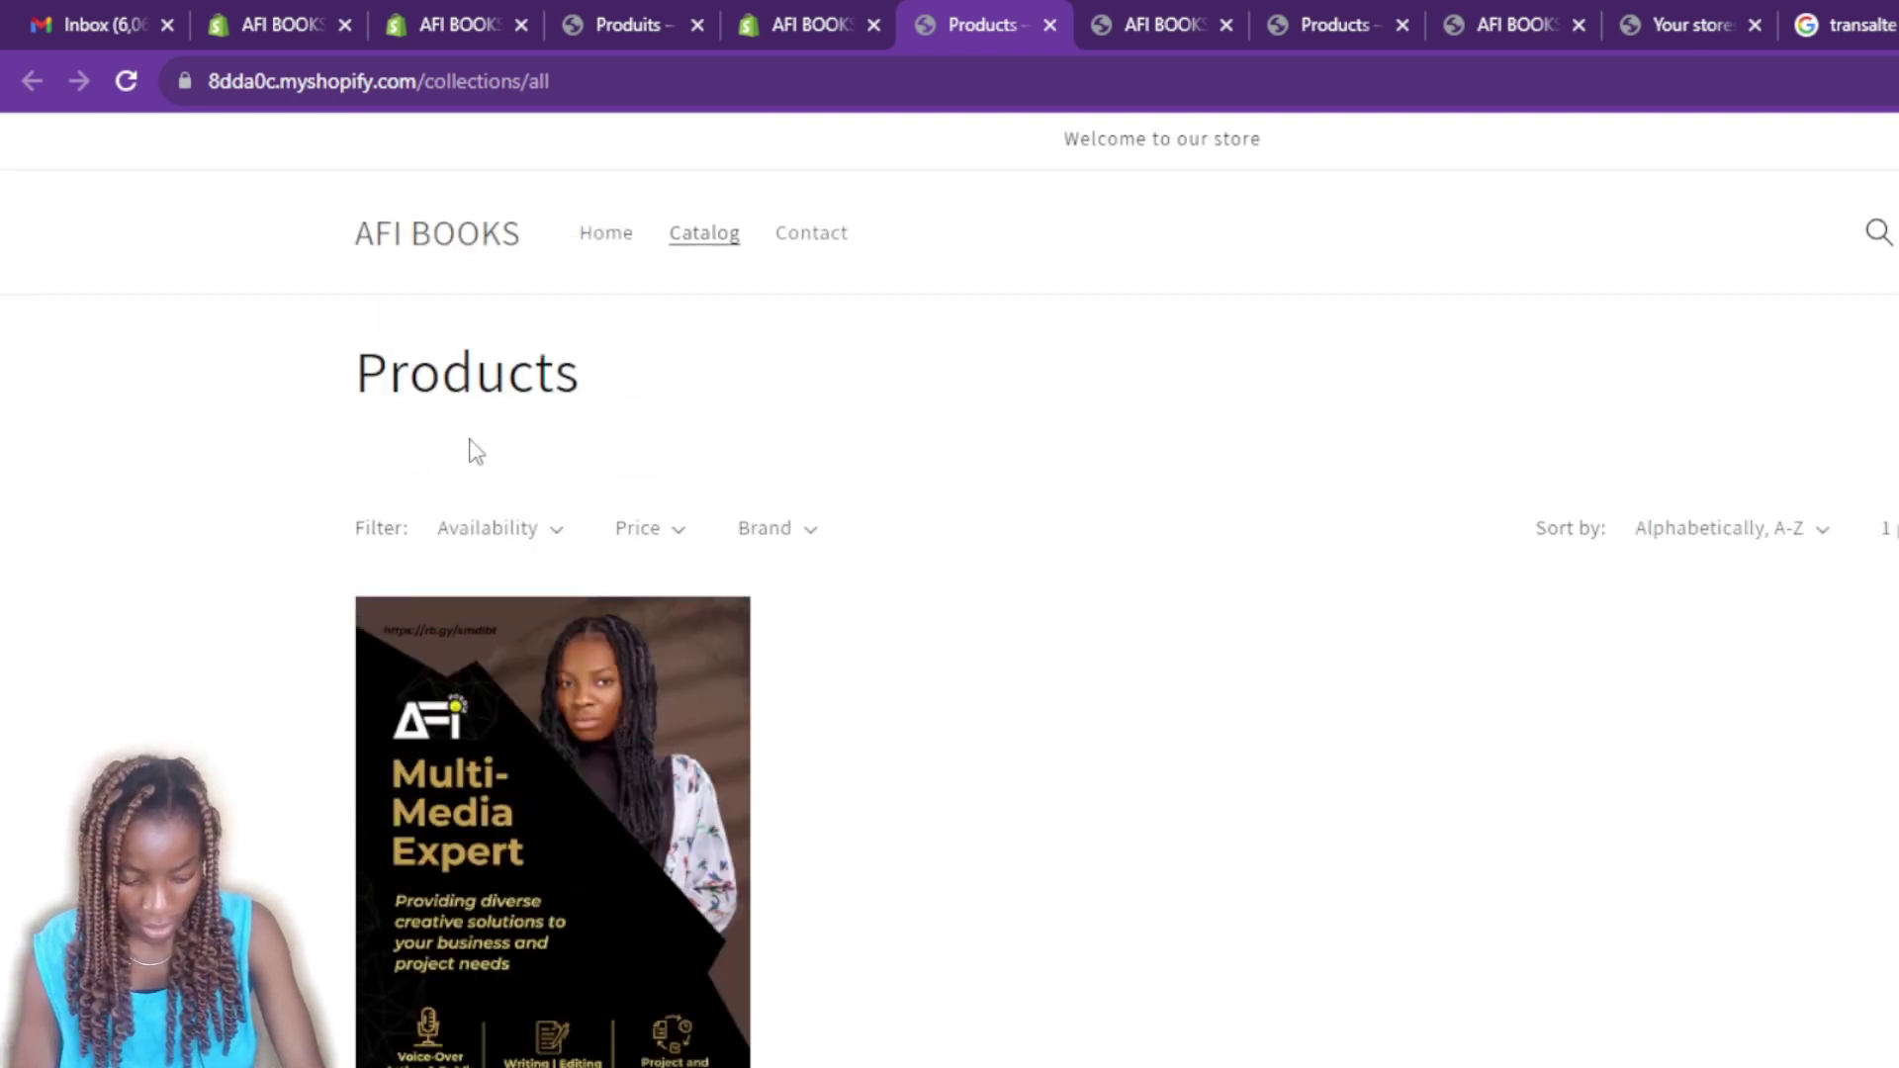
click(499, 535)
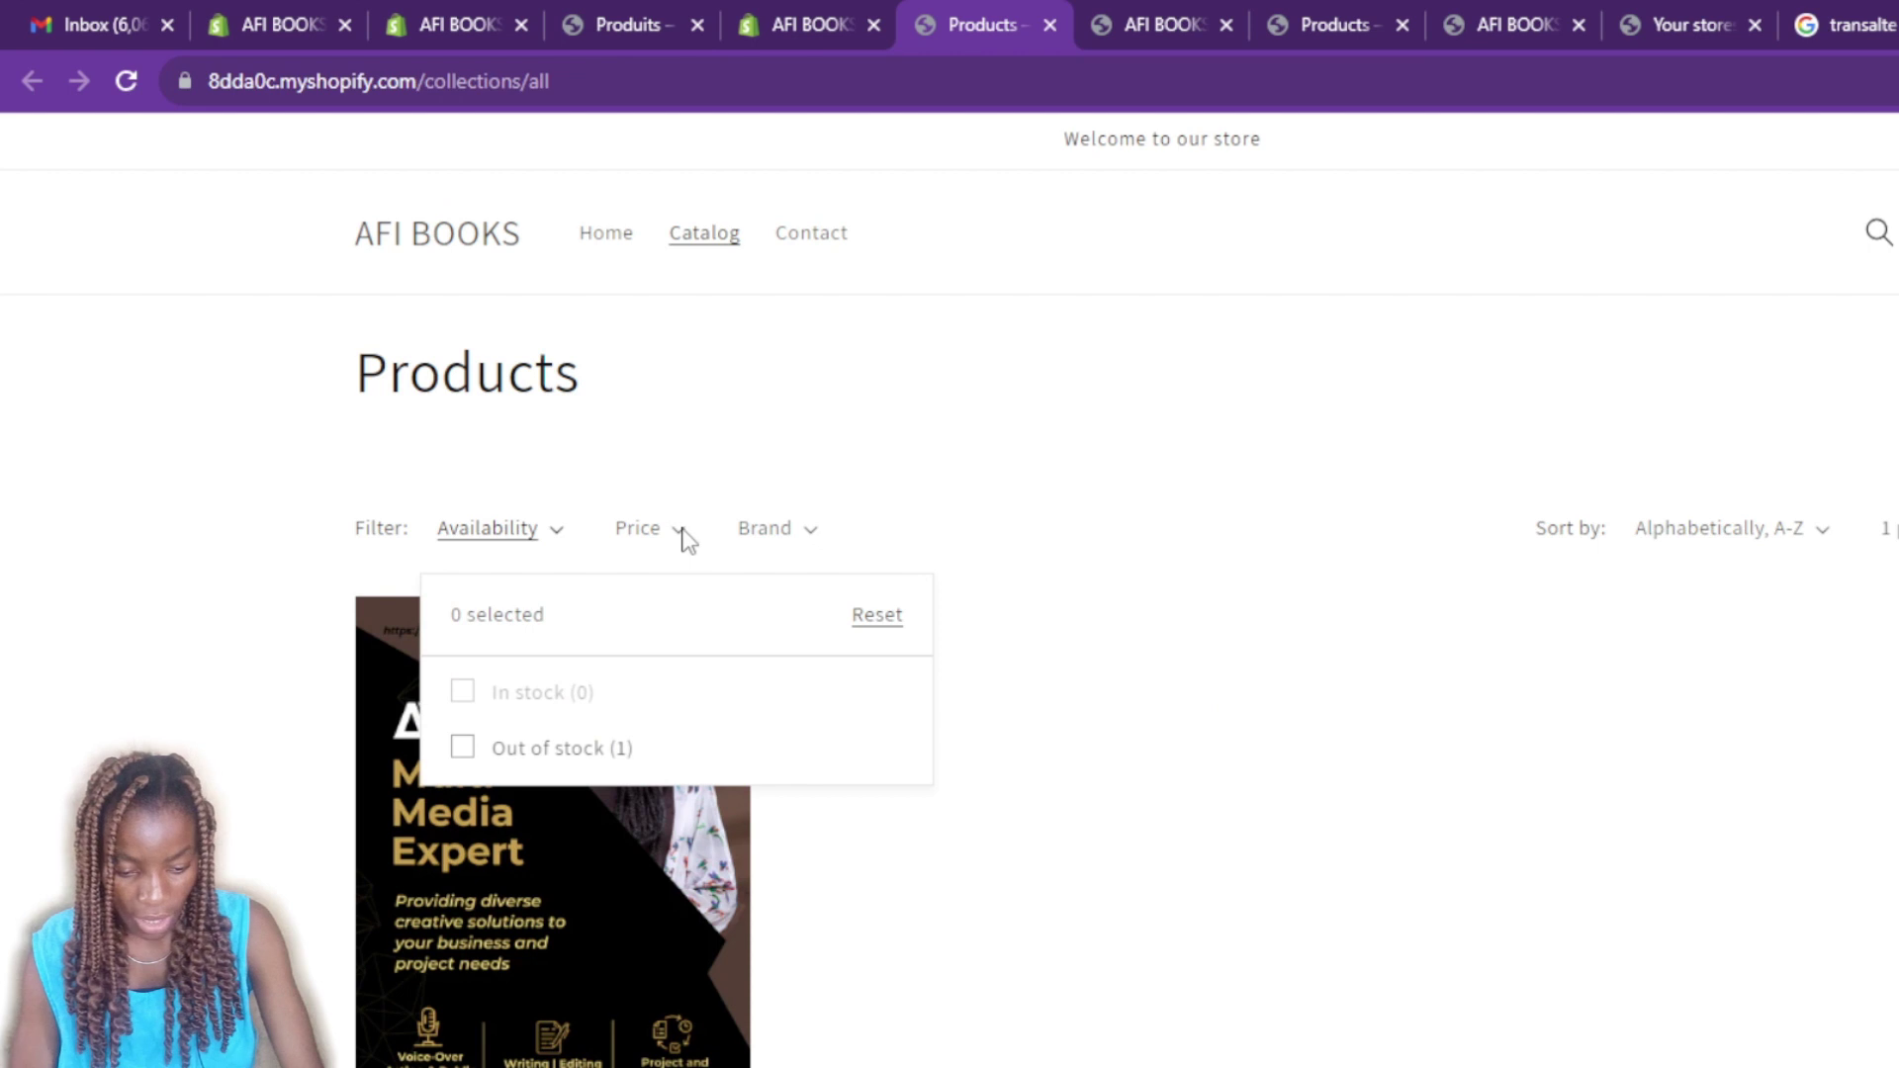
Test the storefront's Brand filter with My Store, clear it again, and look through the product sorting options.
click(781, 534)
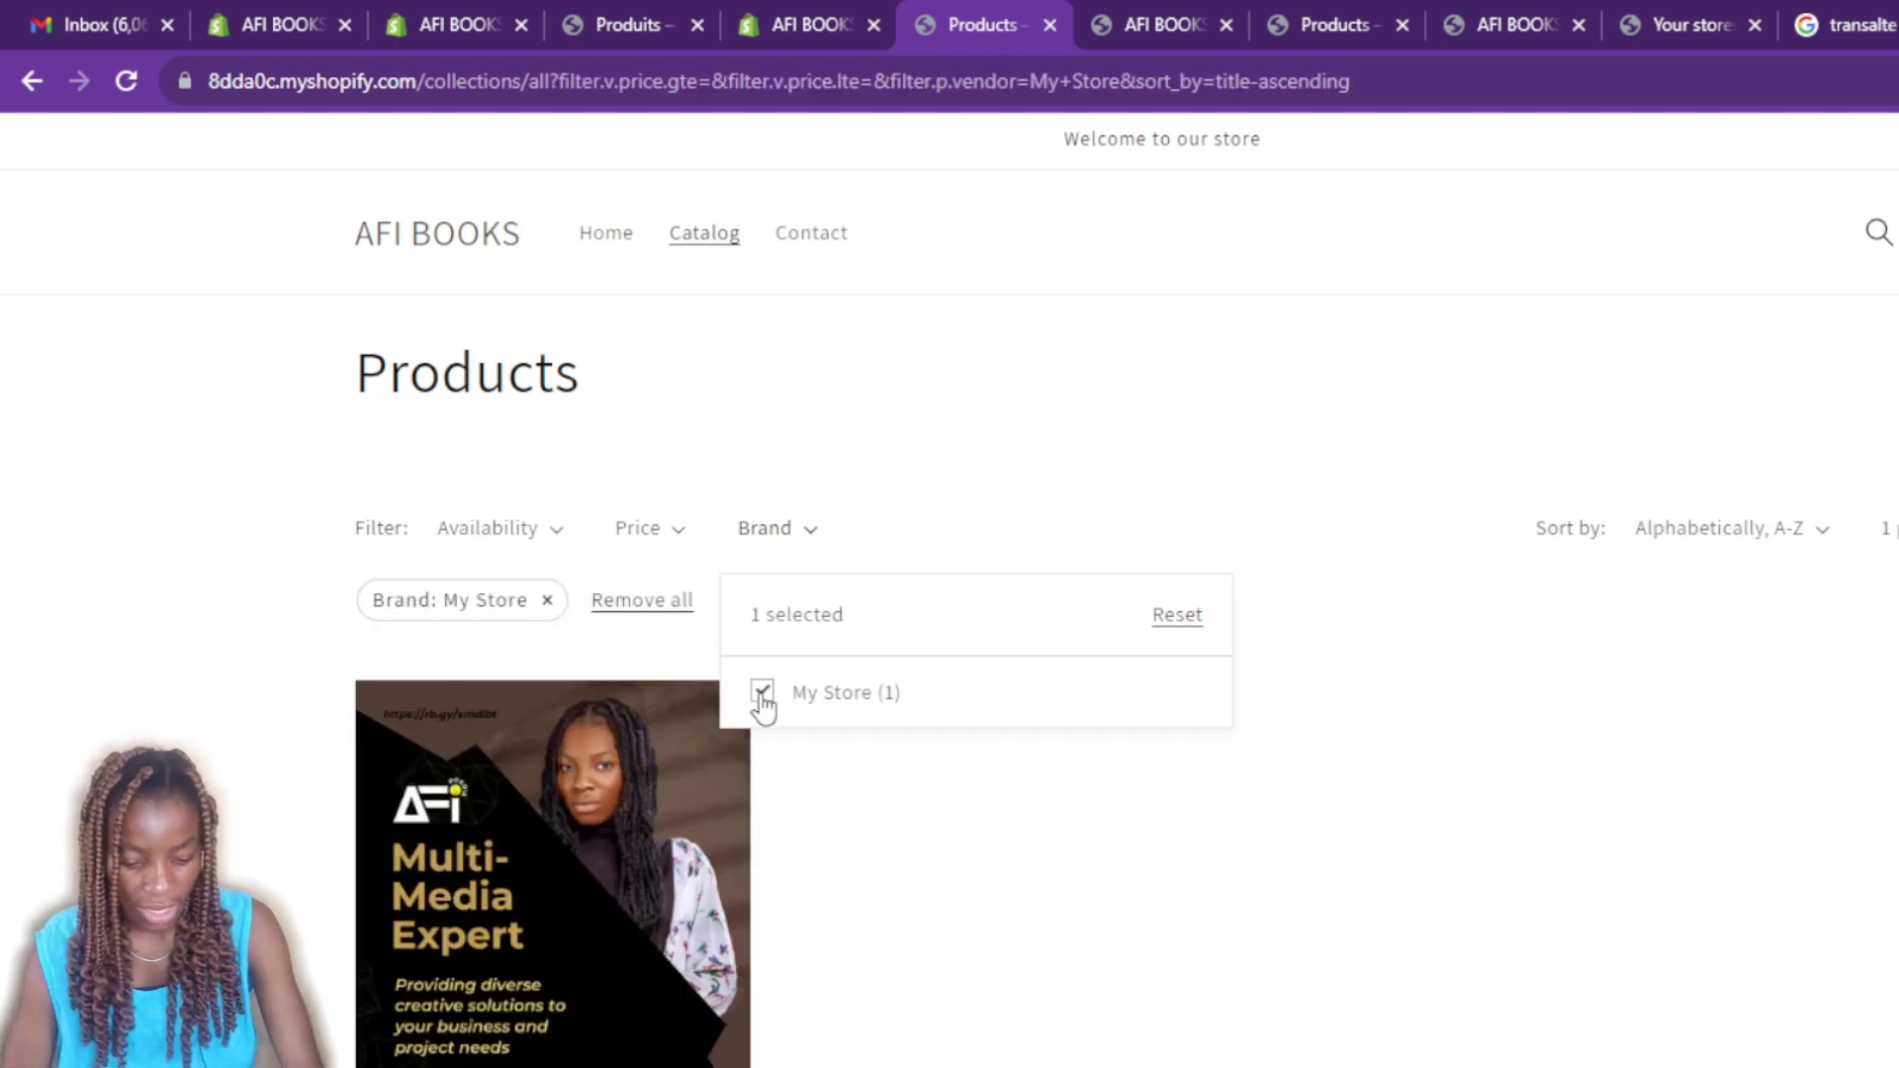
click(762, 697)
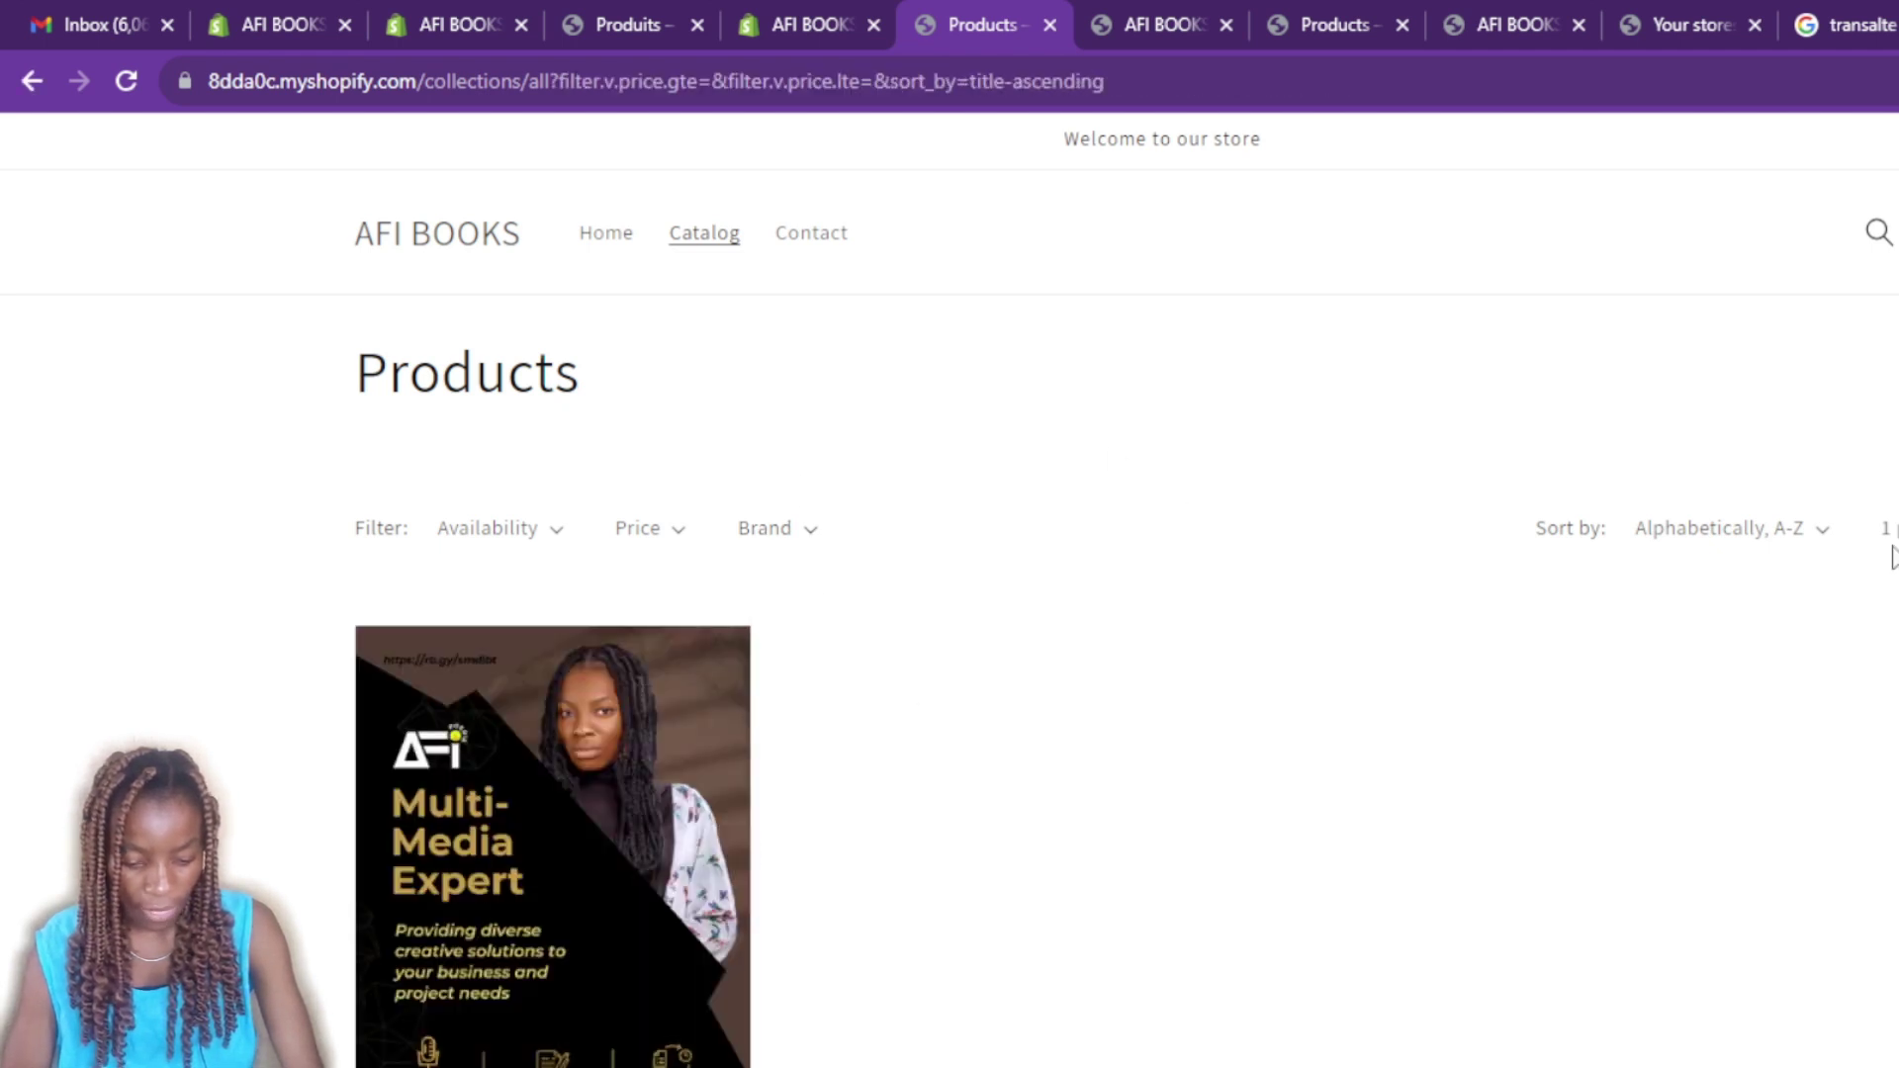
click(1784, 527)
click(929, 600)
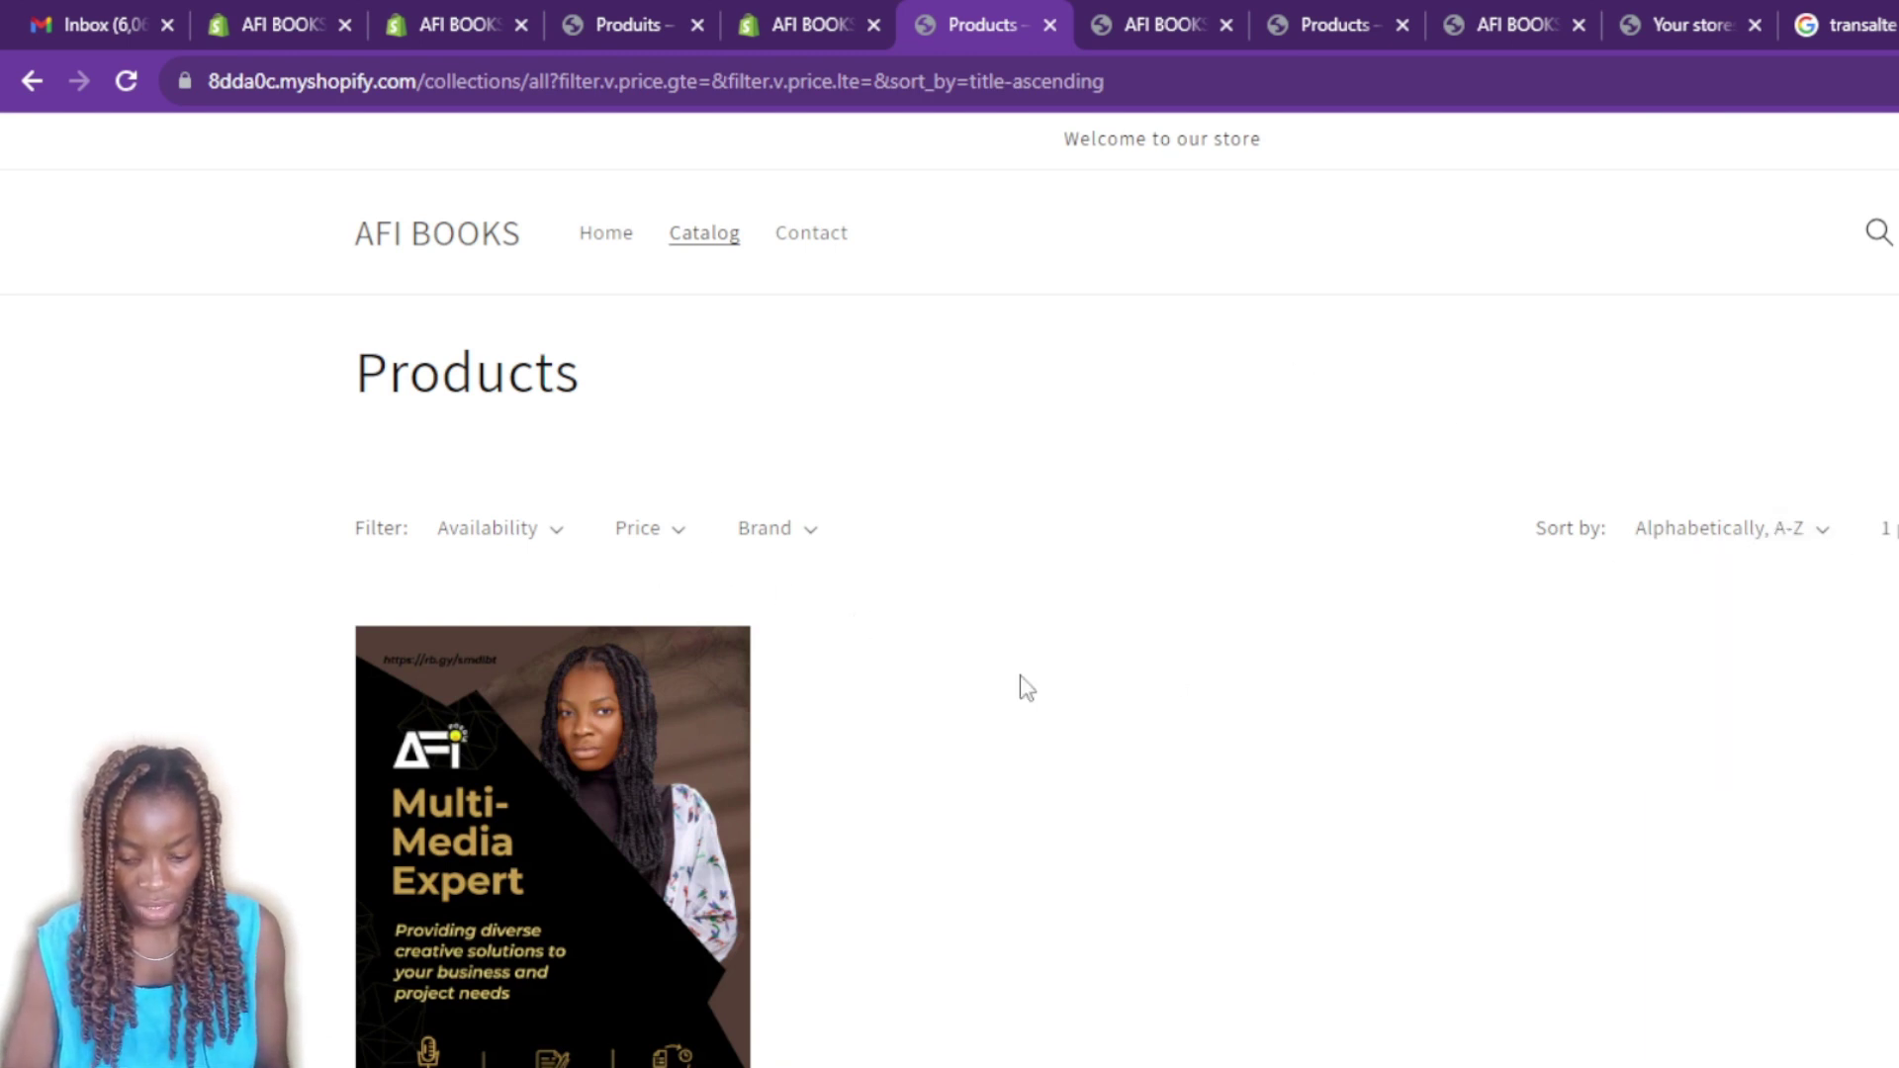
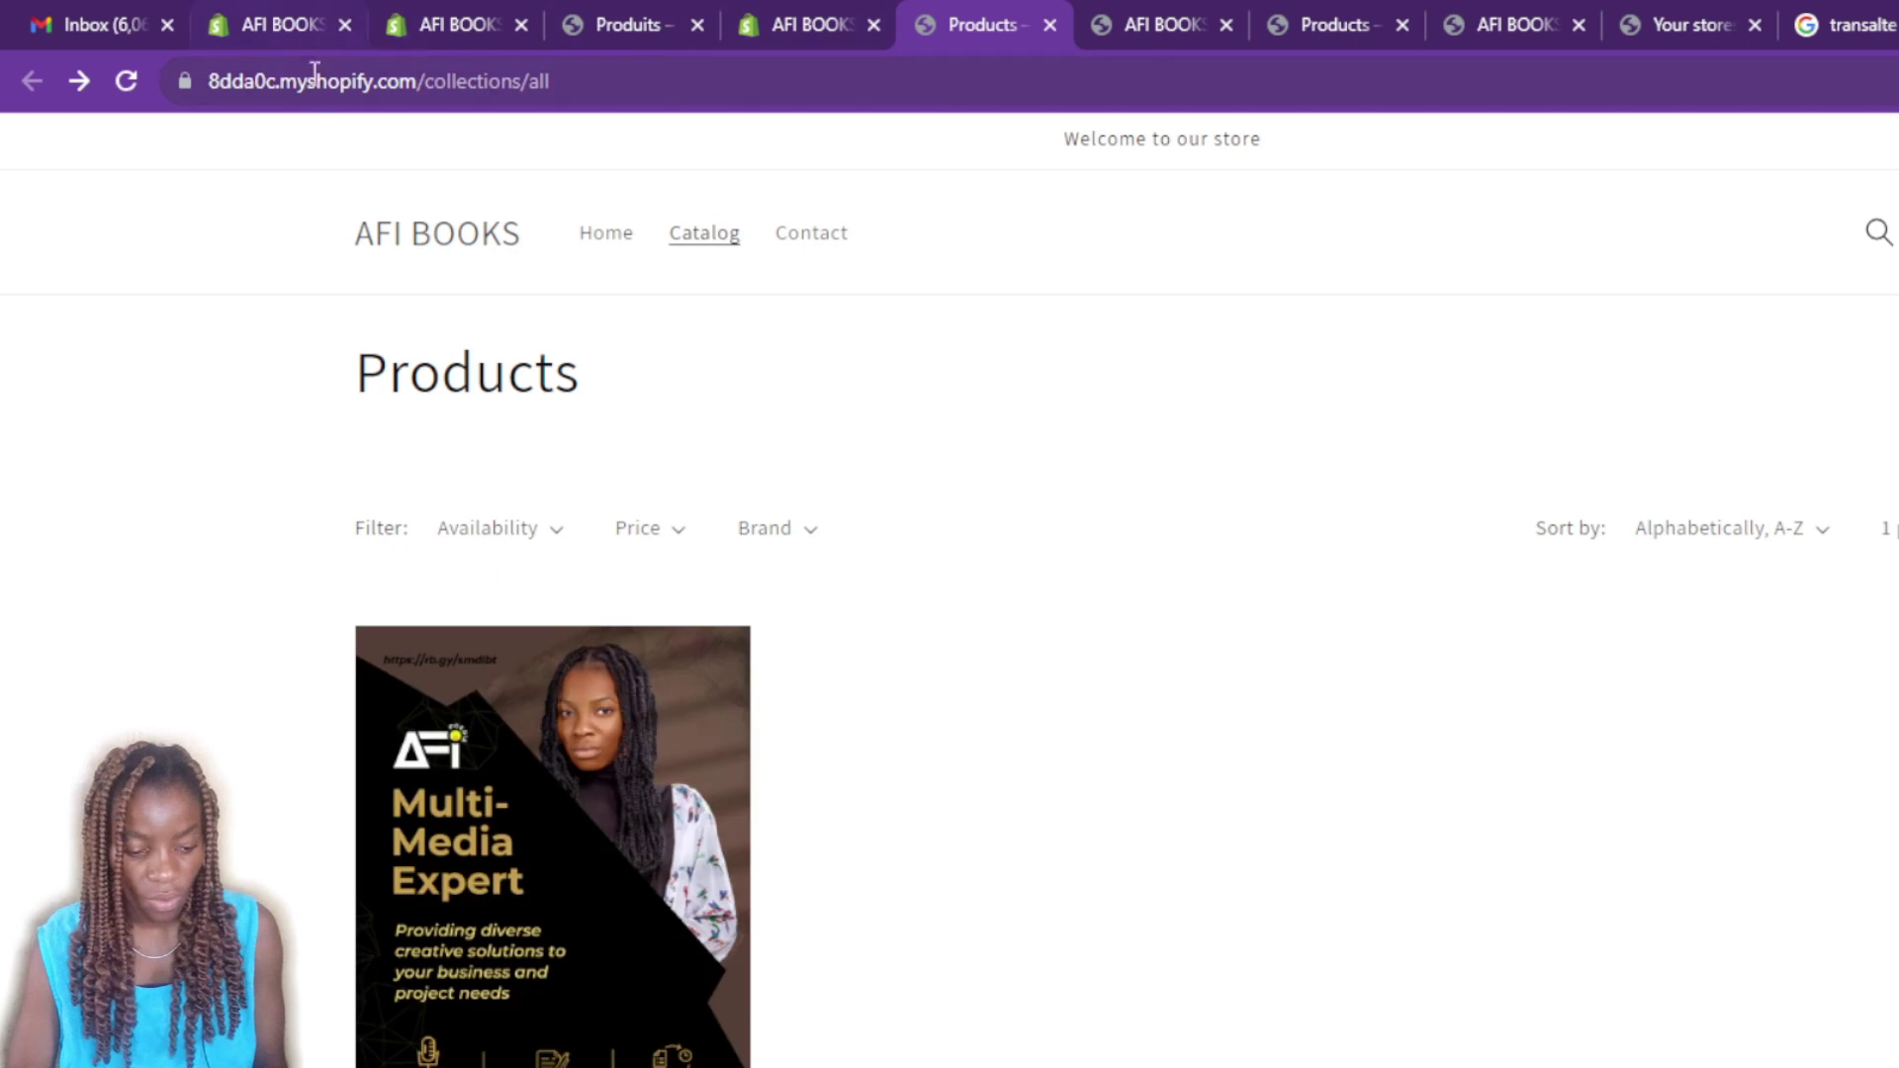
Go back to the Search & Discovery filter list in the store admin and review the Size filter's settings.
click(301, 22)
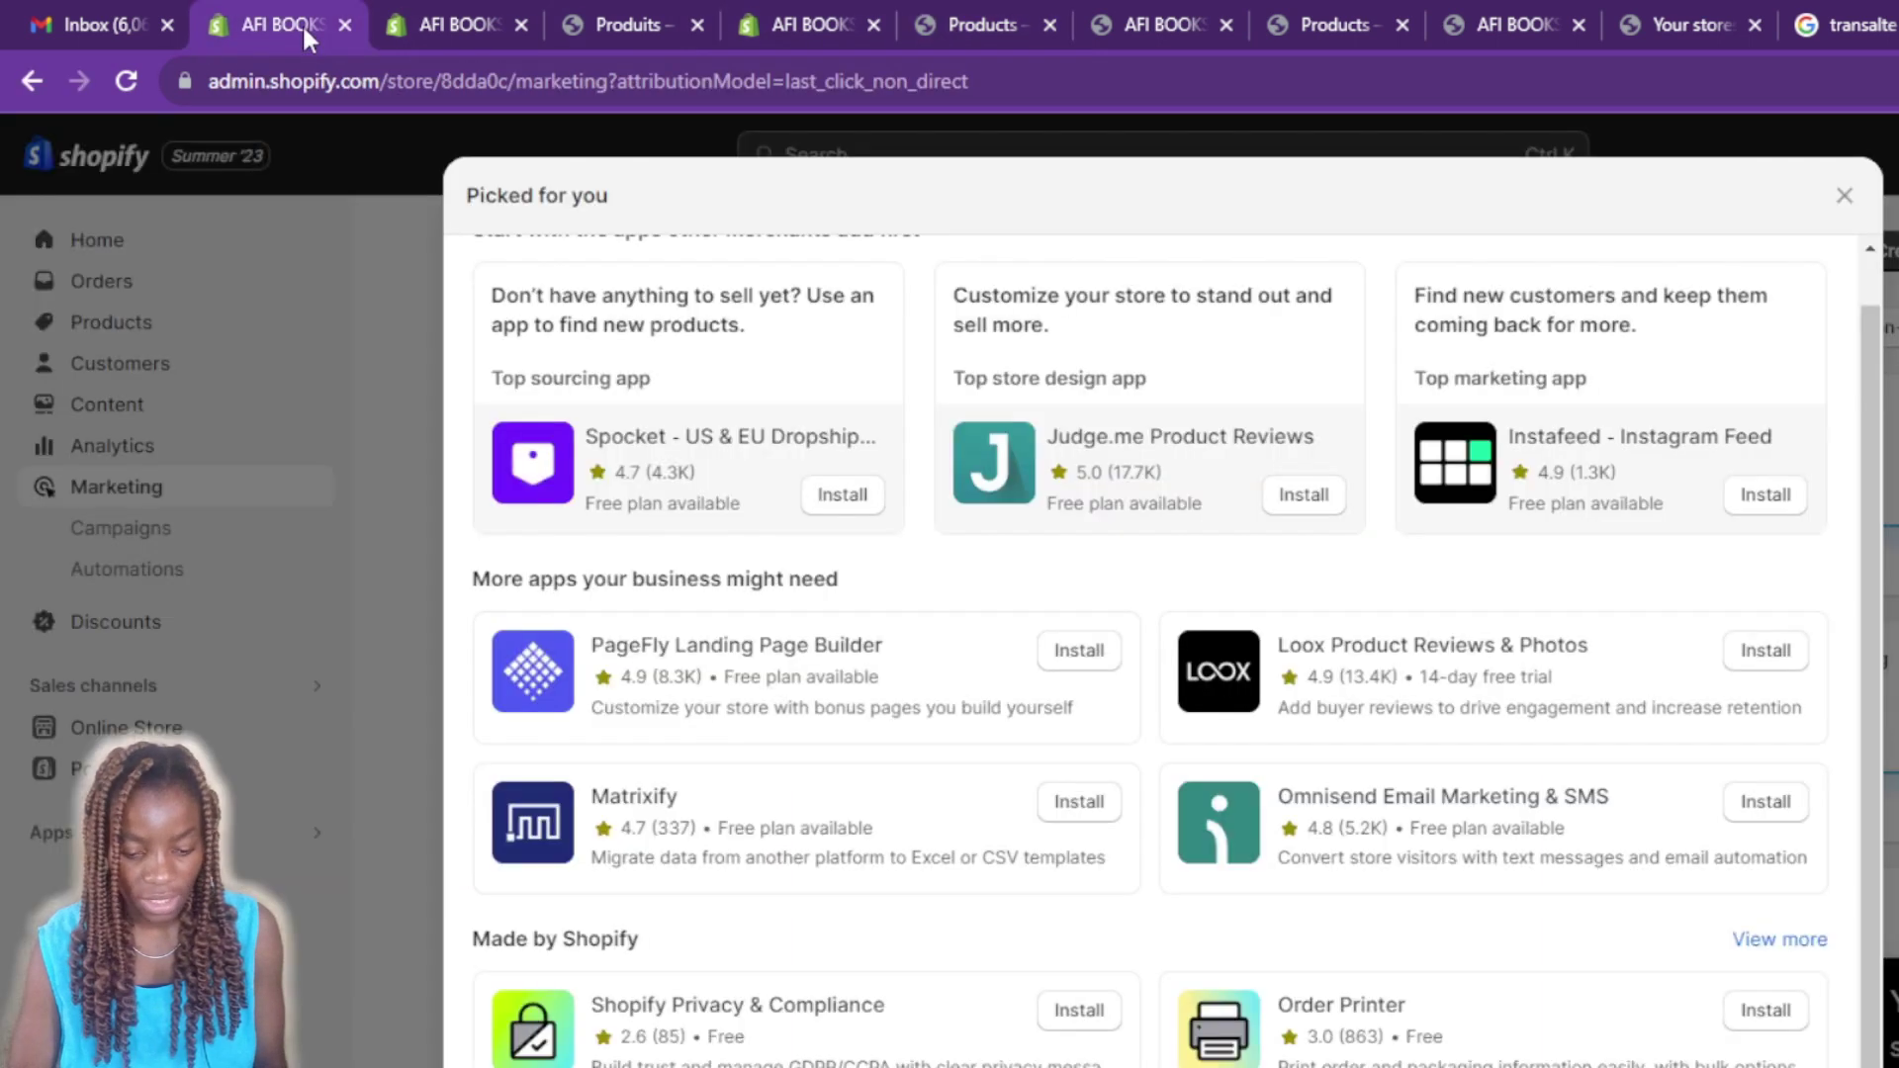
click(1843, 195)
click(781, 18)
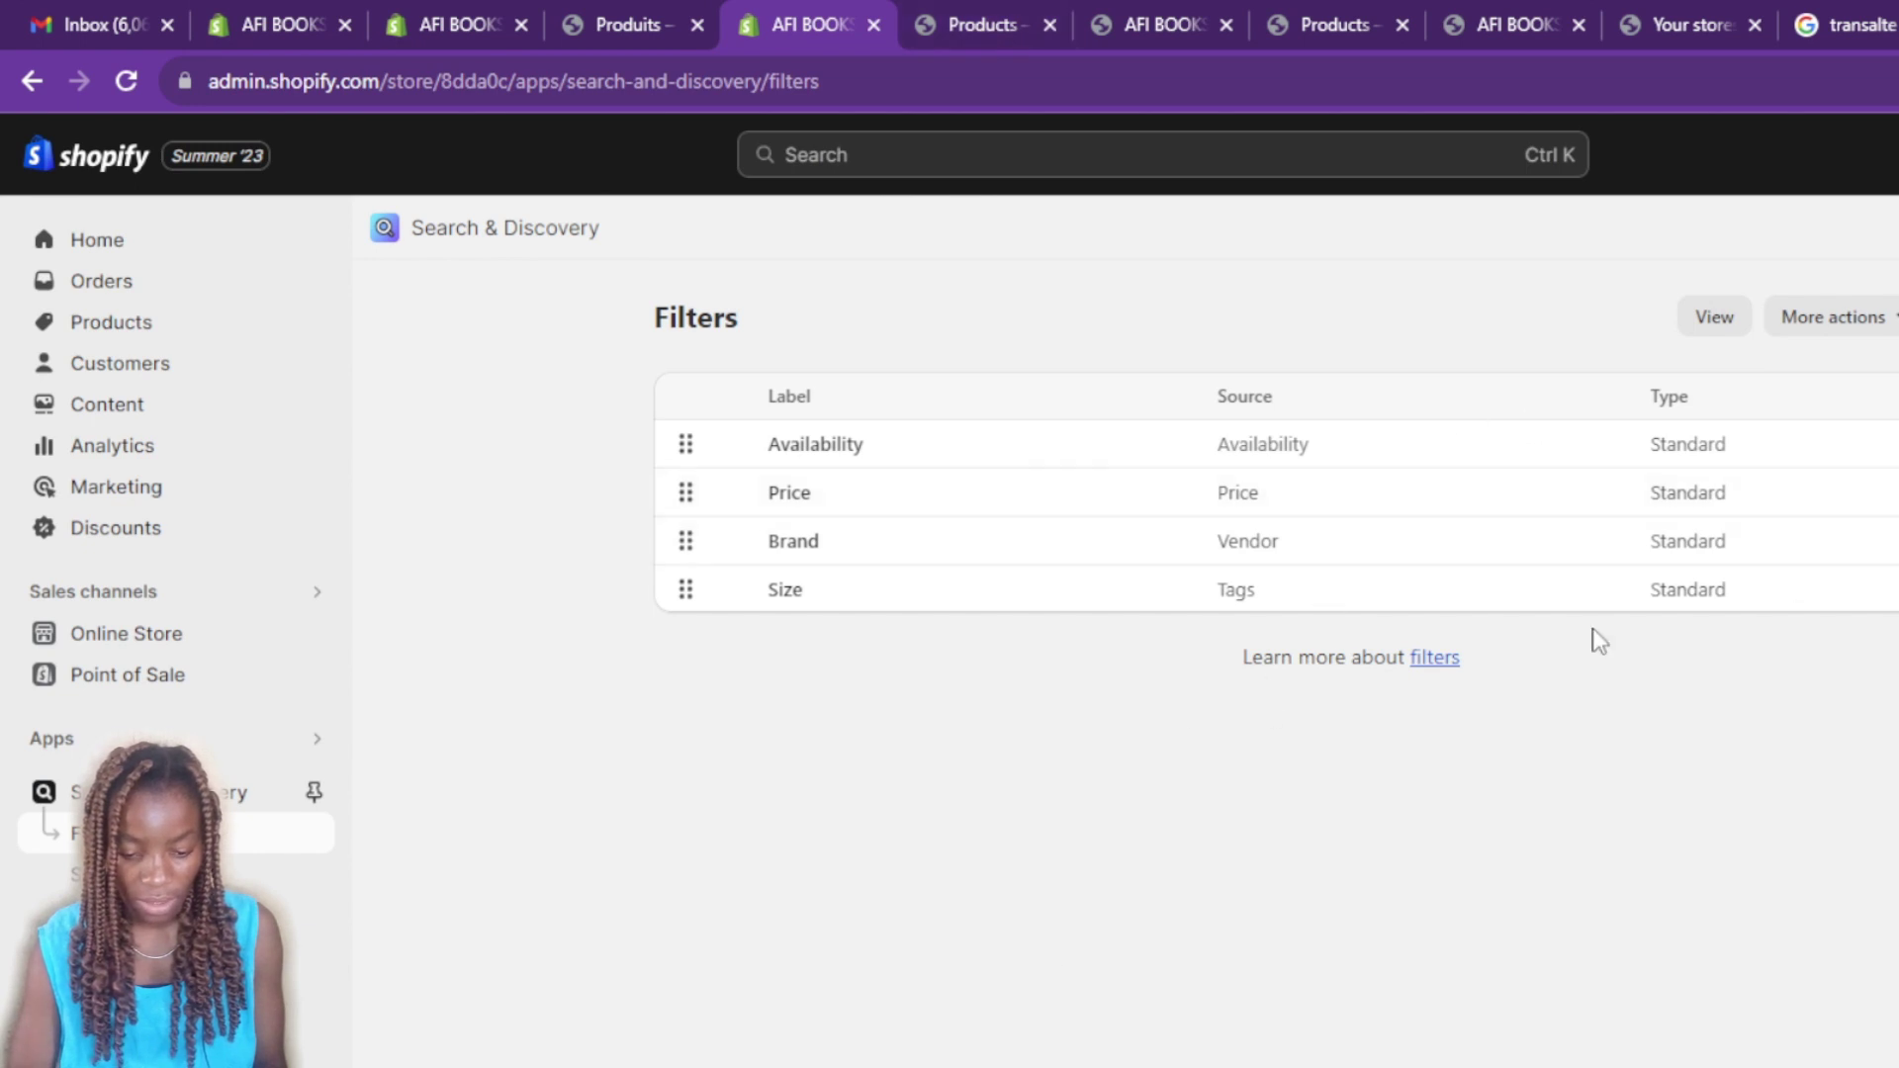
click(1615, 606)
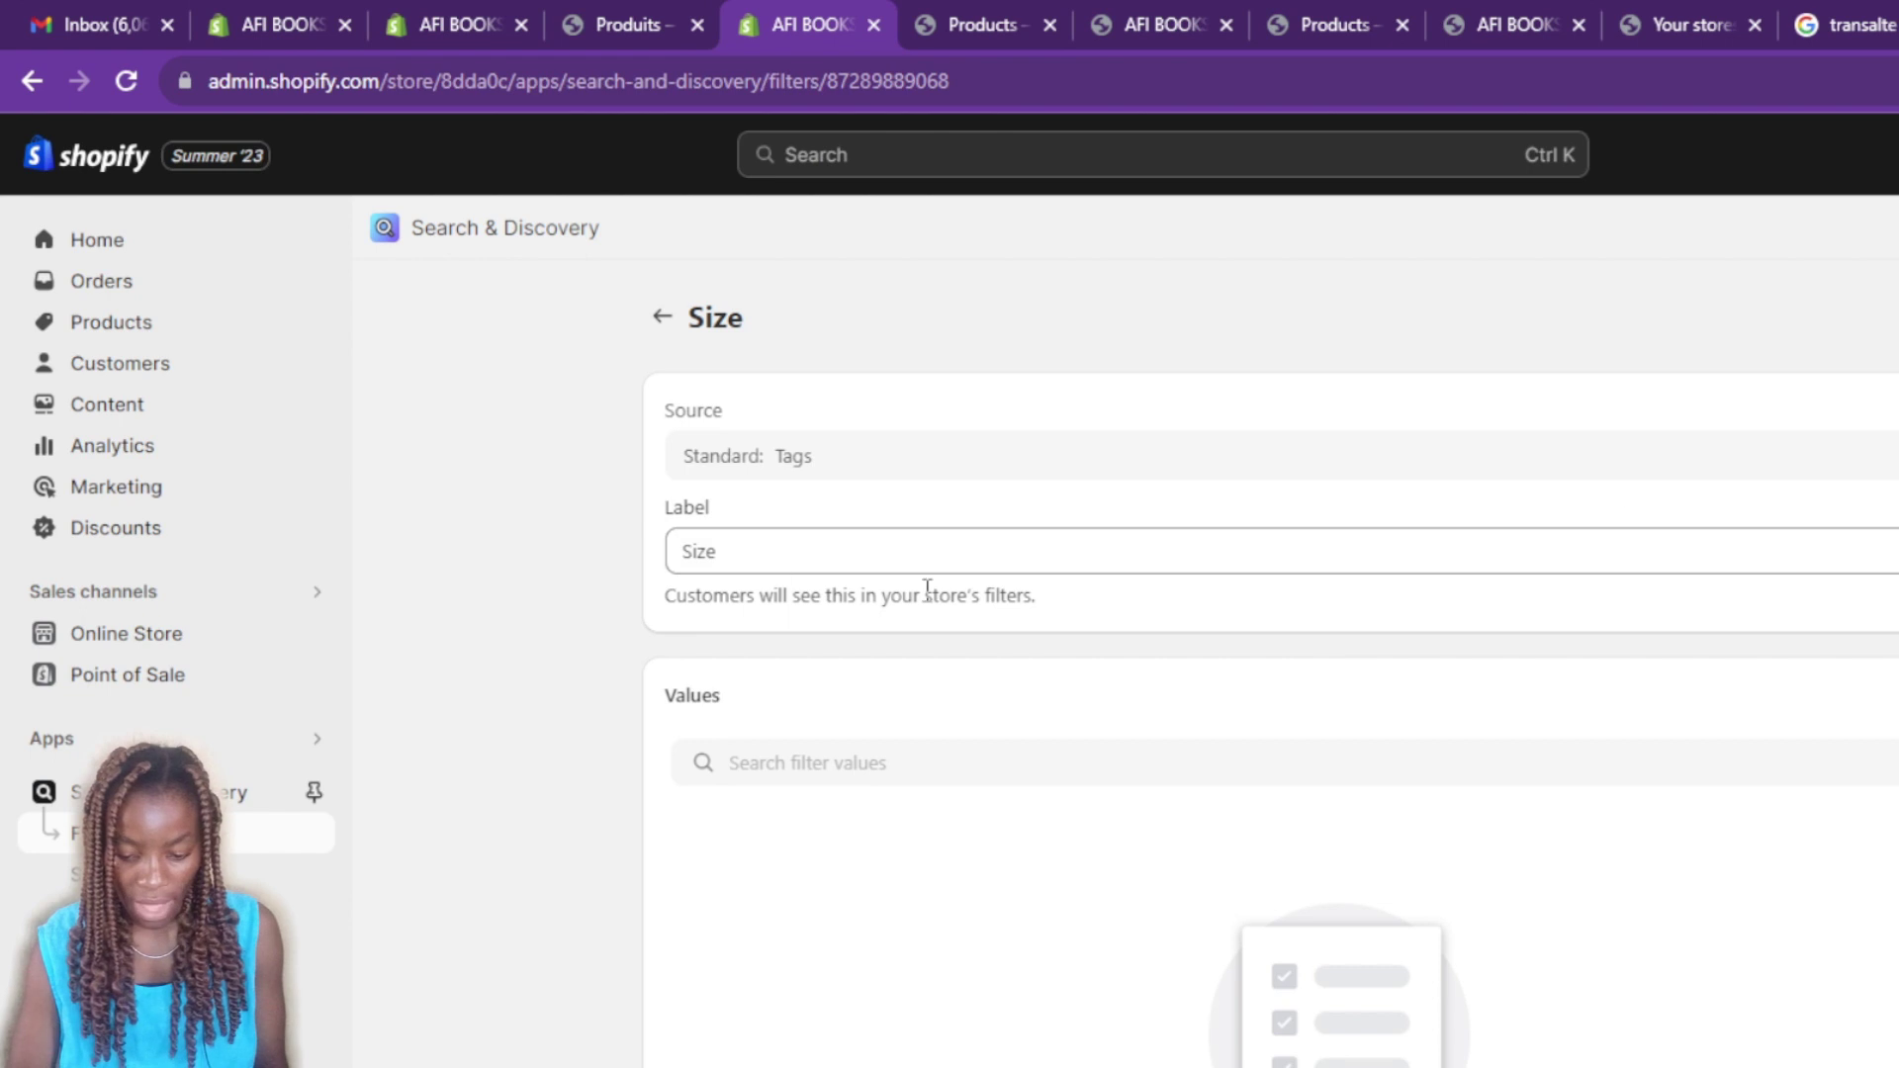
click(662, 317)
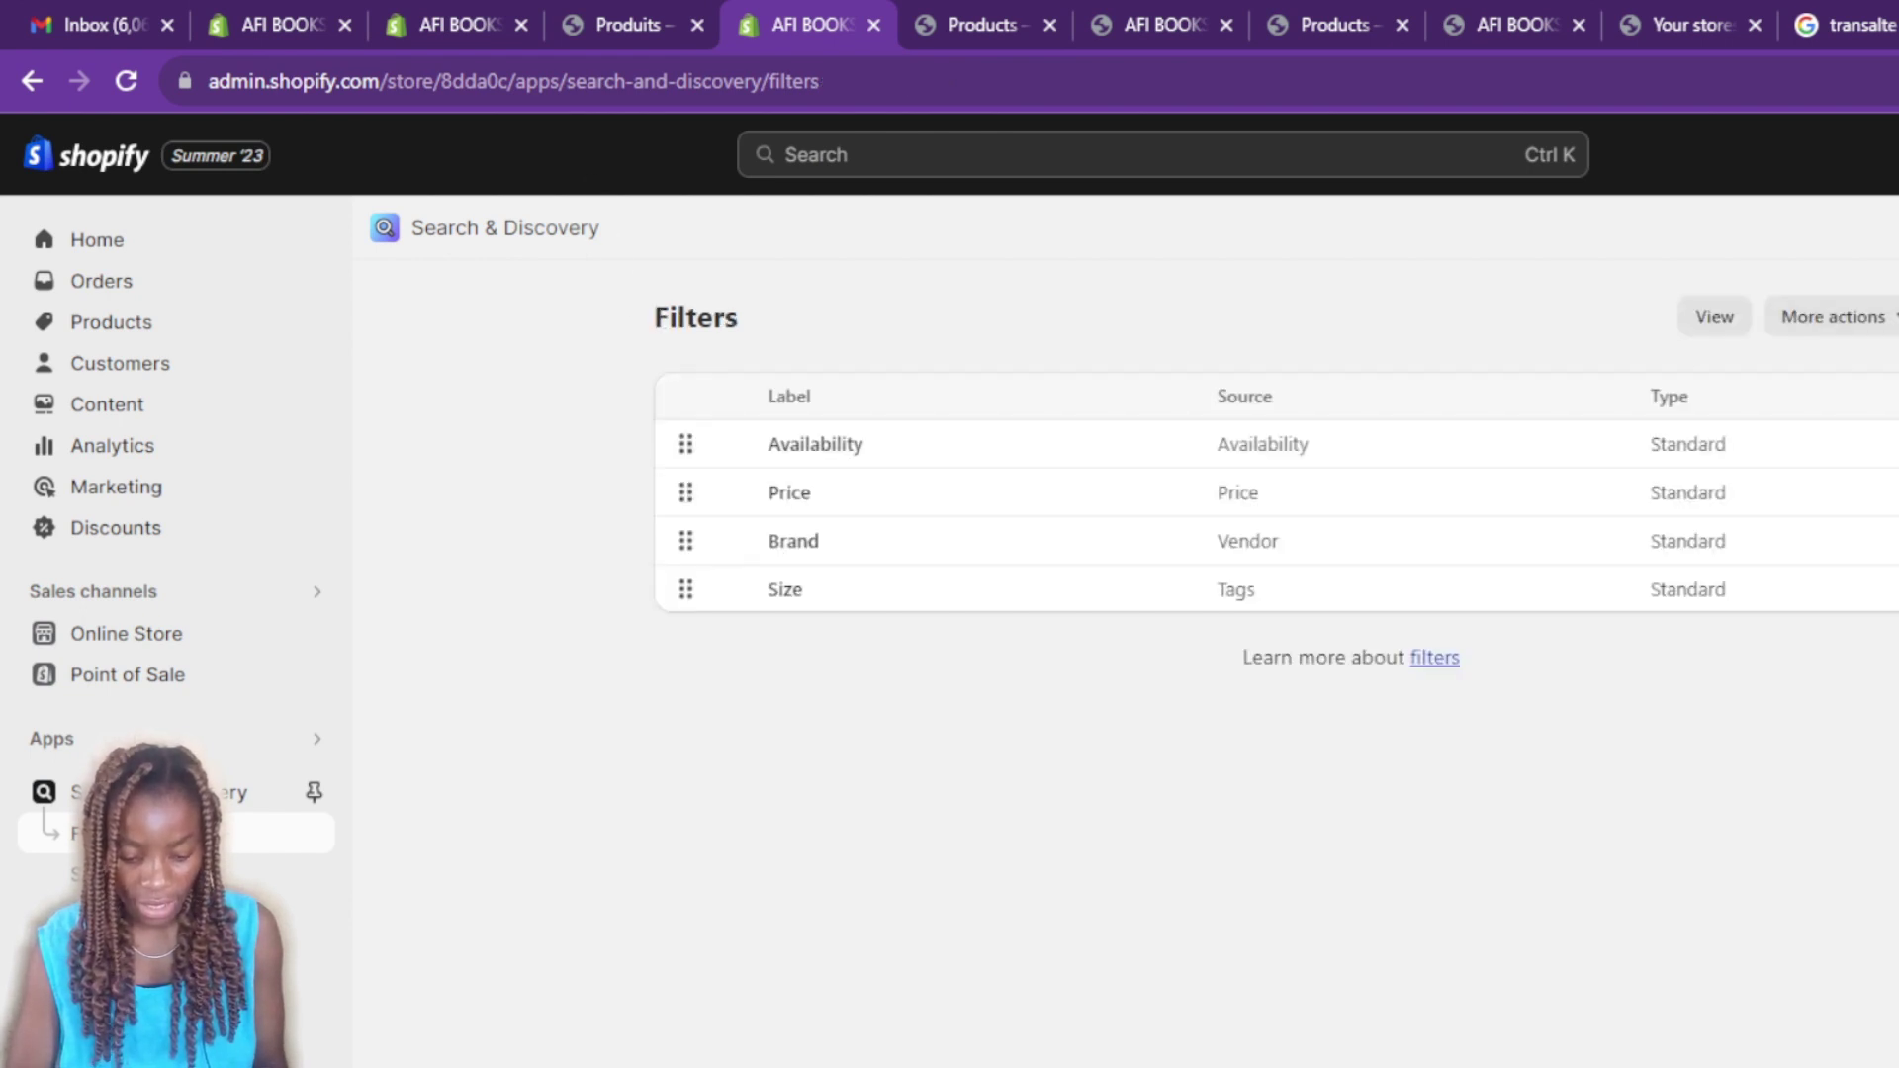
Add a new filter with Product type as its source and label, save it, and return to the filter list.
click(1894, 317)
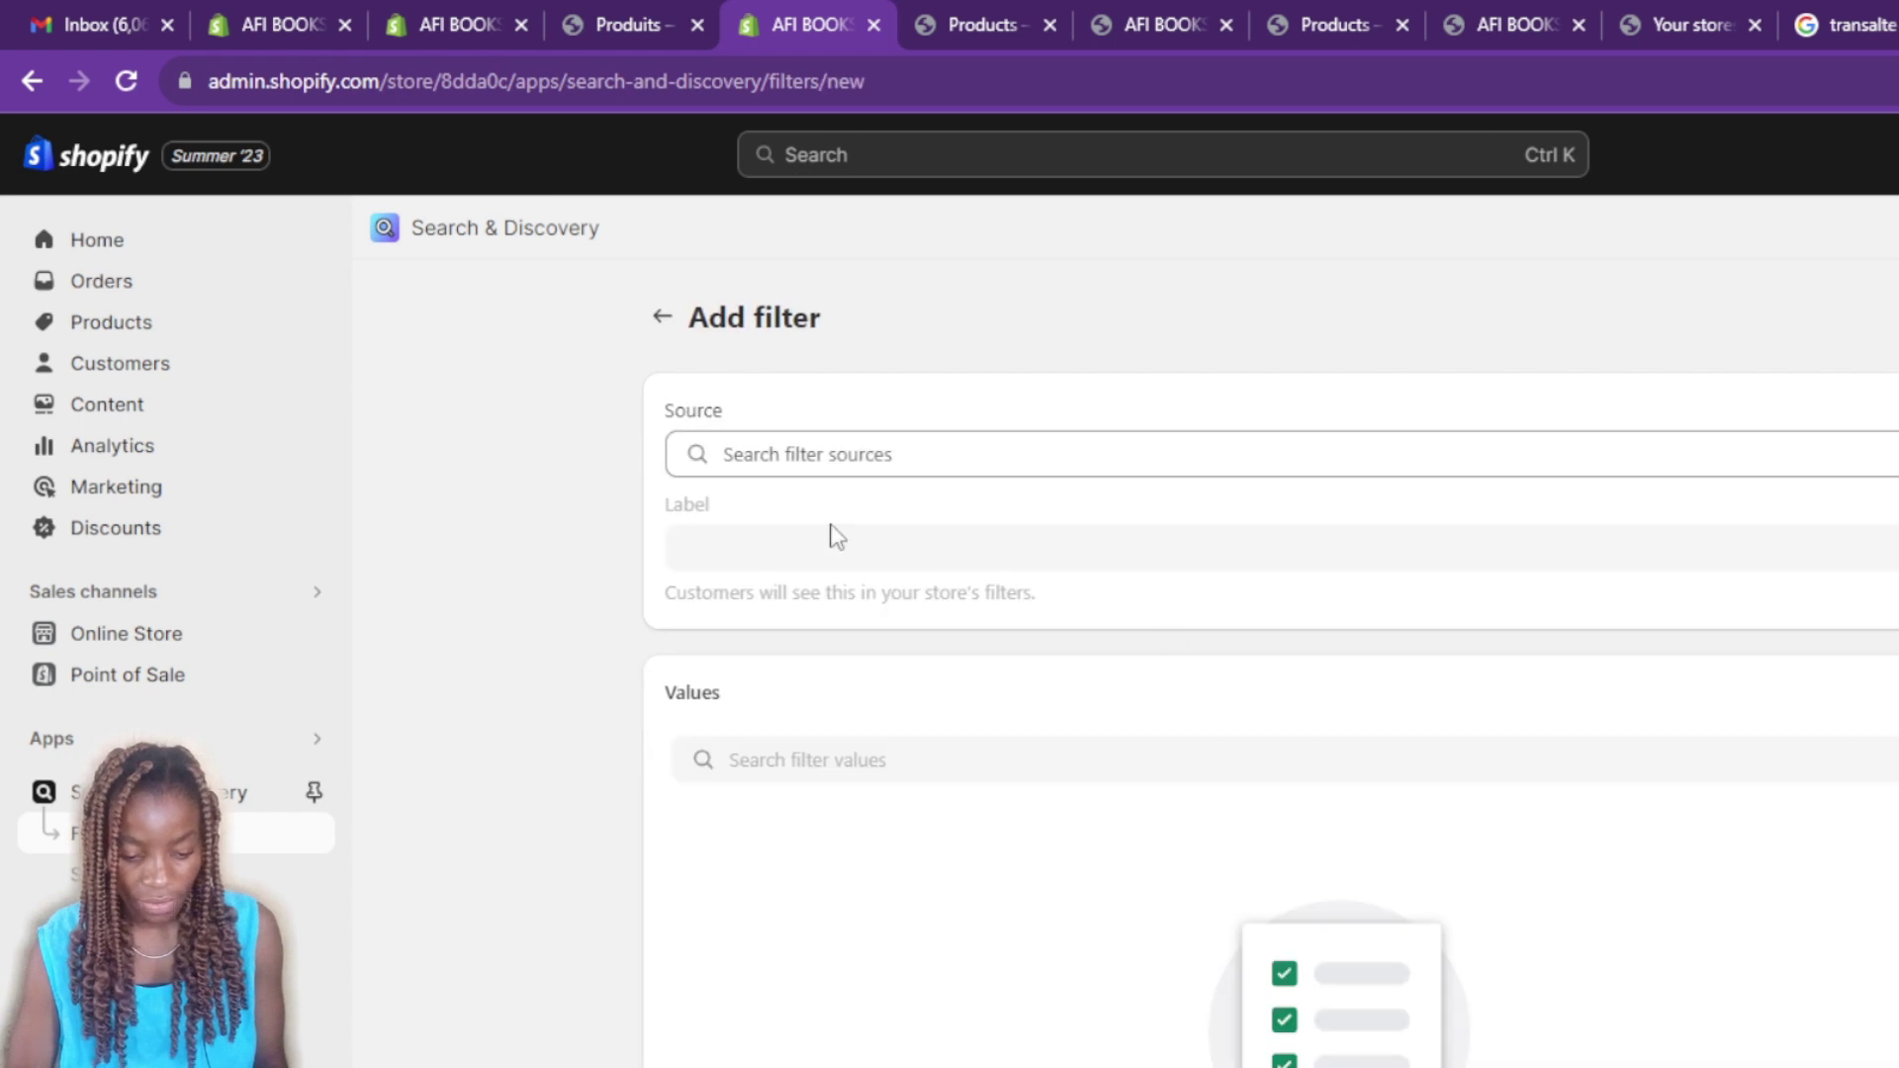
click(883, 457)
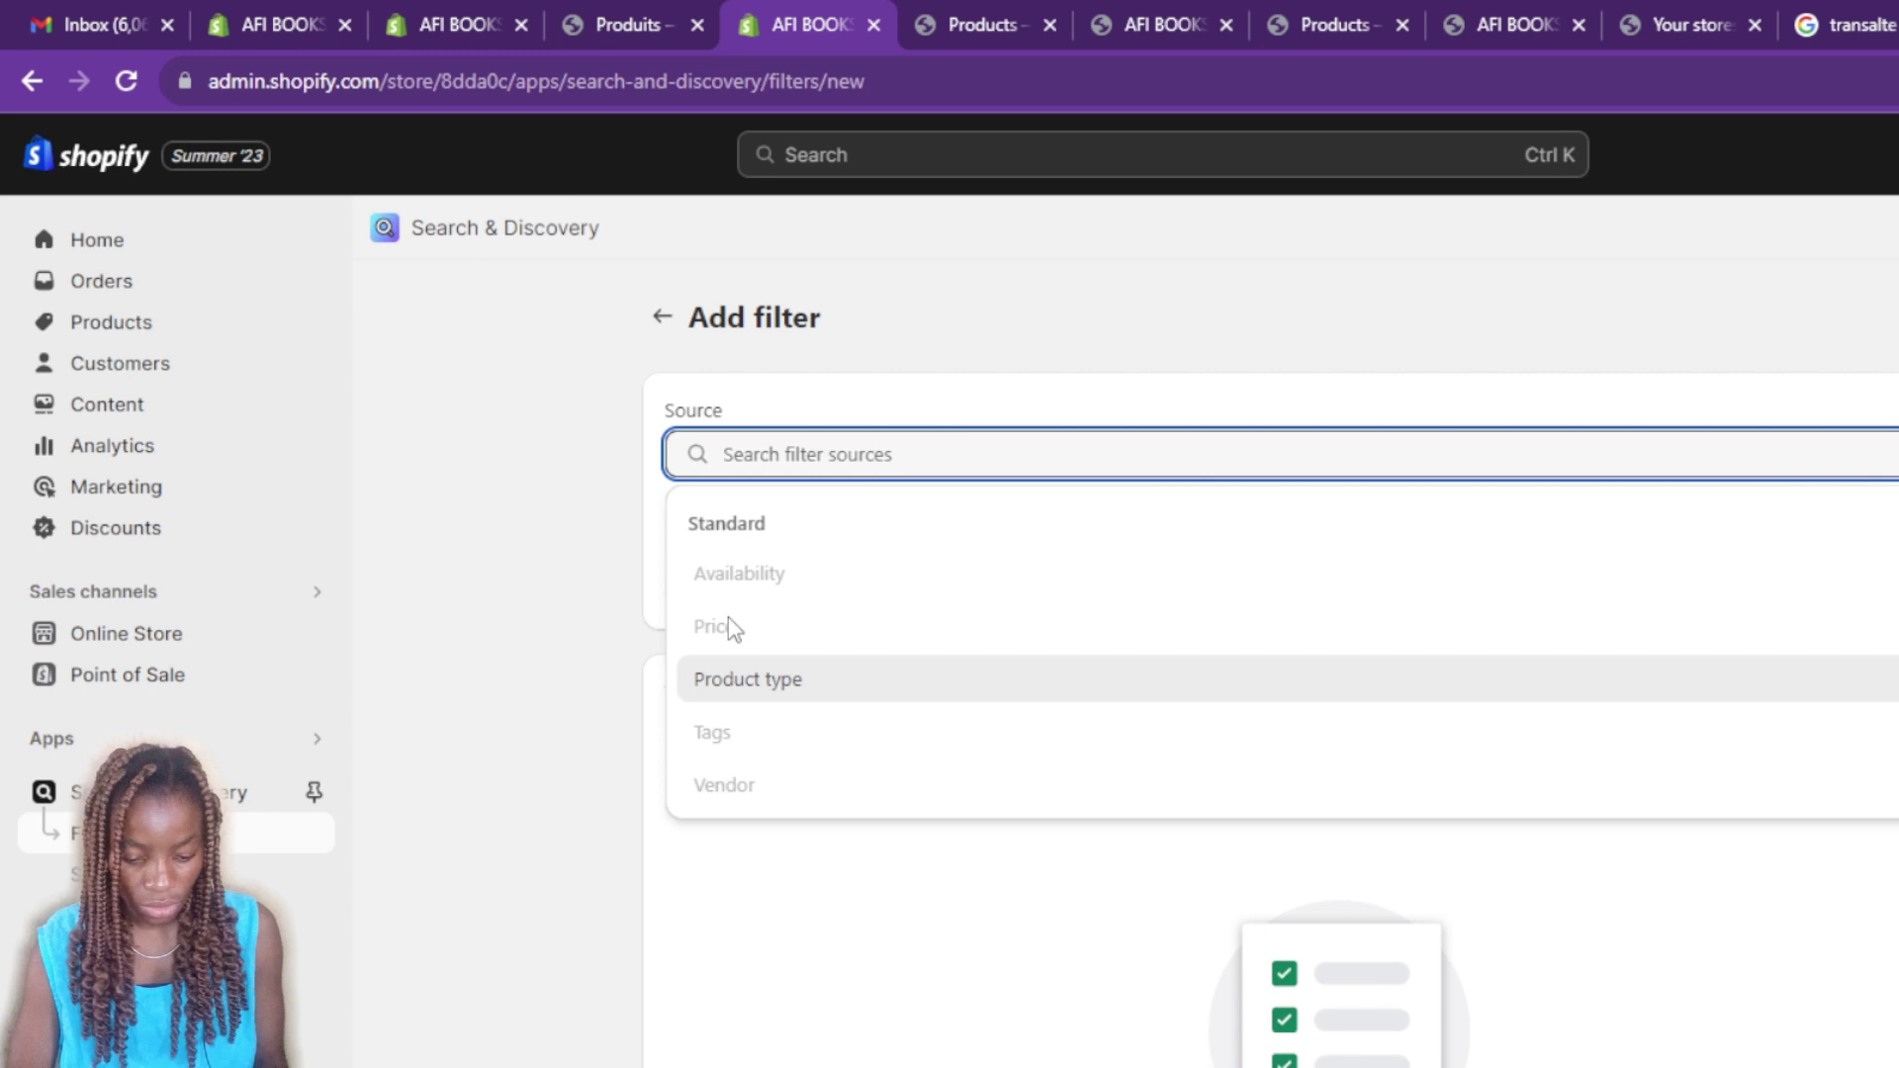
click(777, 680)
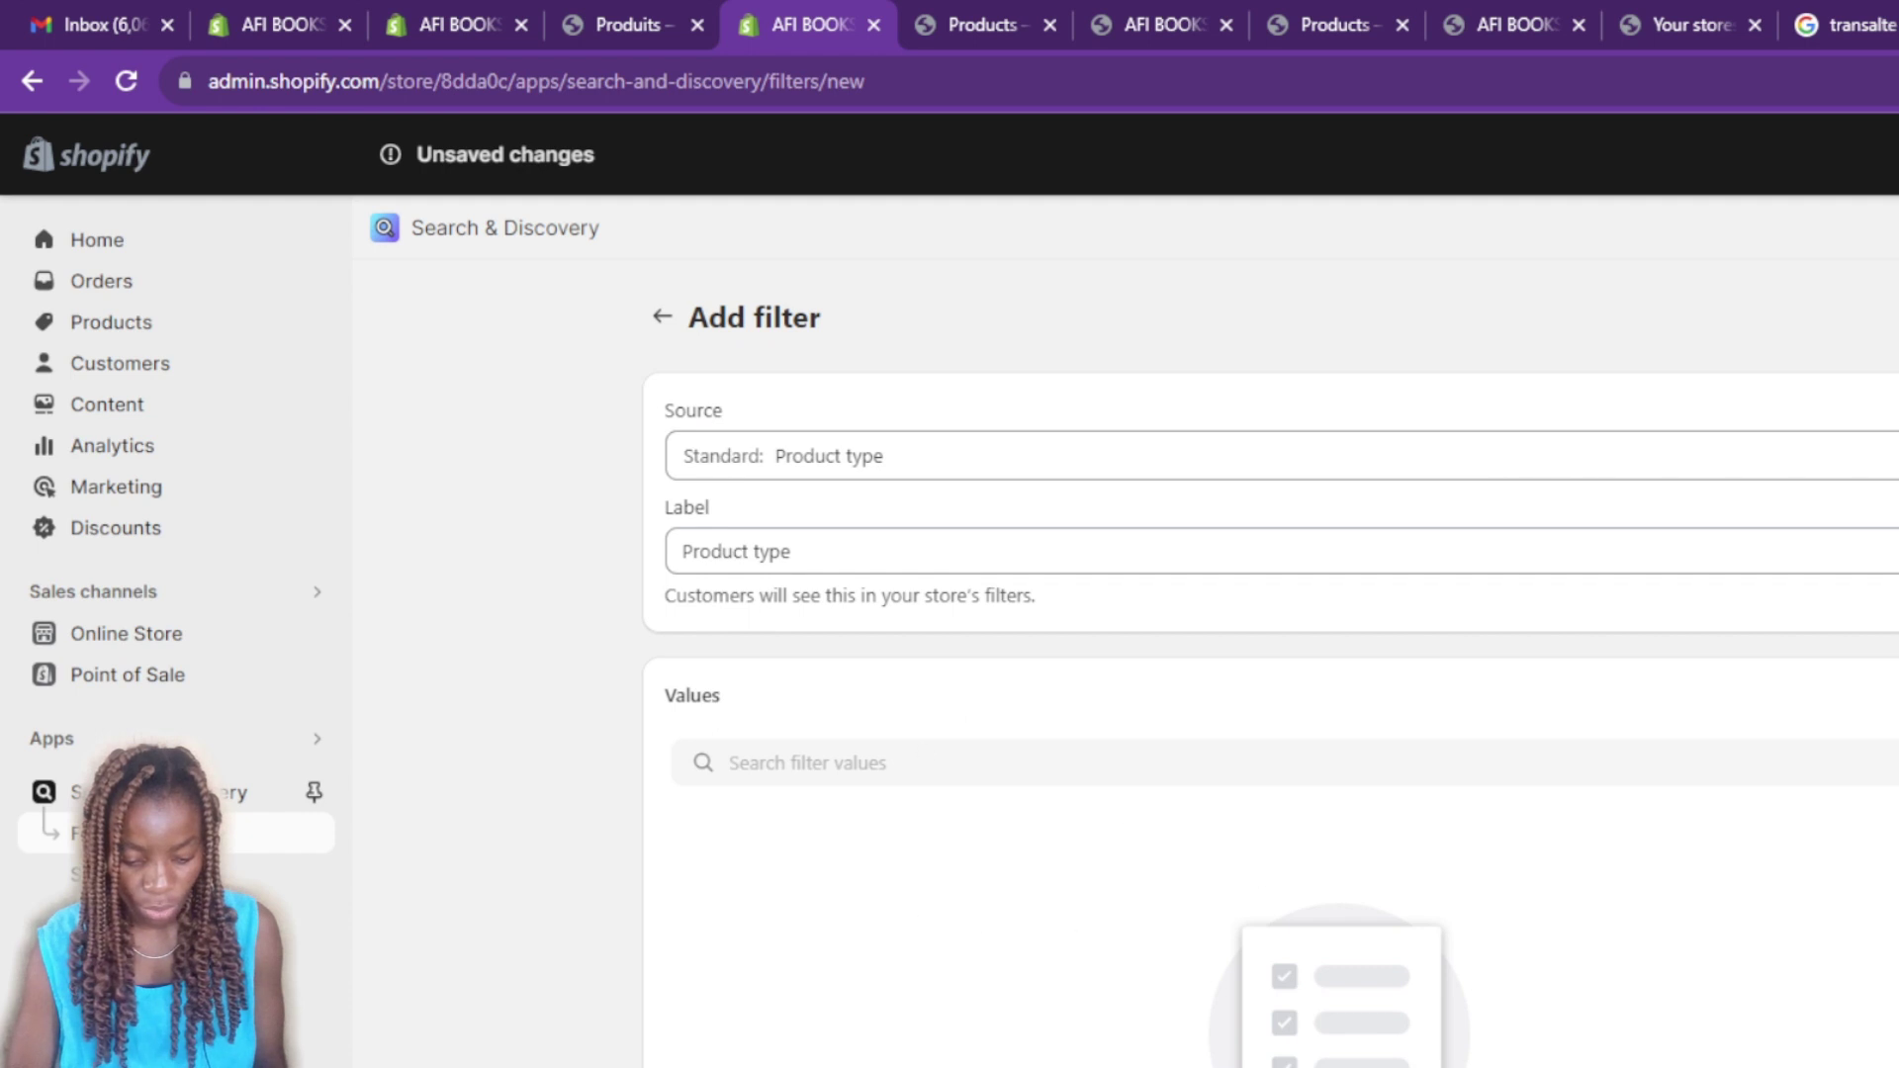
scroll(1271, 656, down, 3)
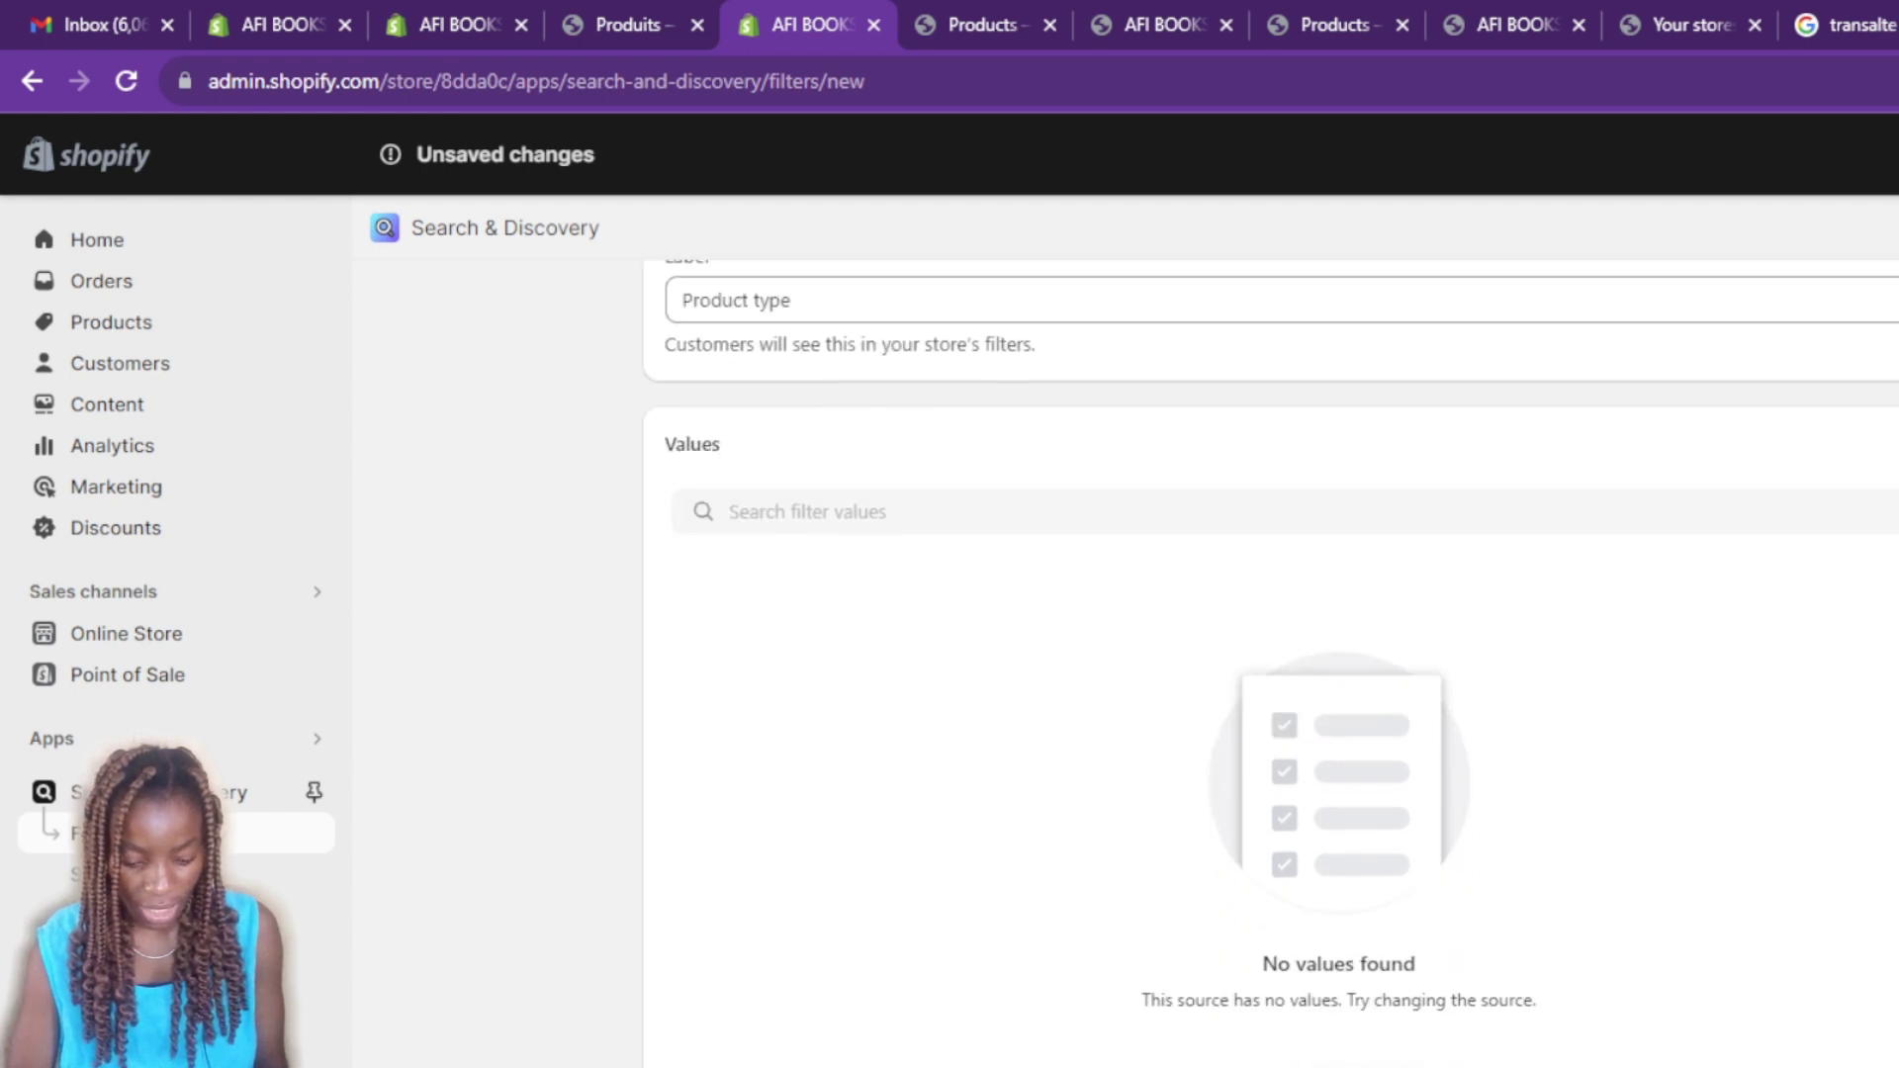
scroll(1271, 653, up, 2)
scroll(1271, 653, down, 1)
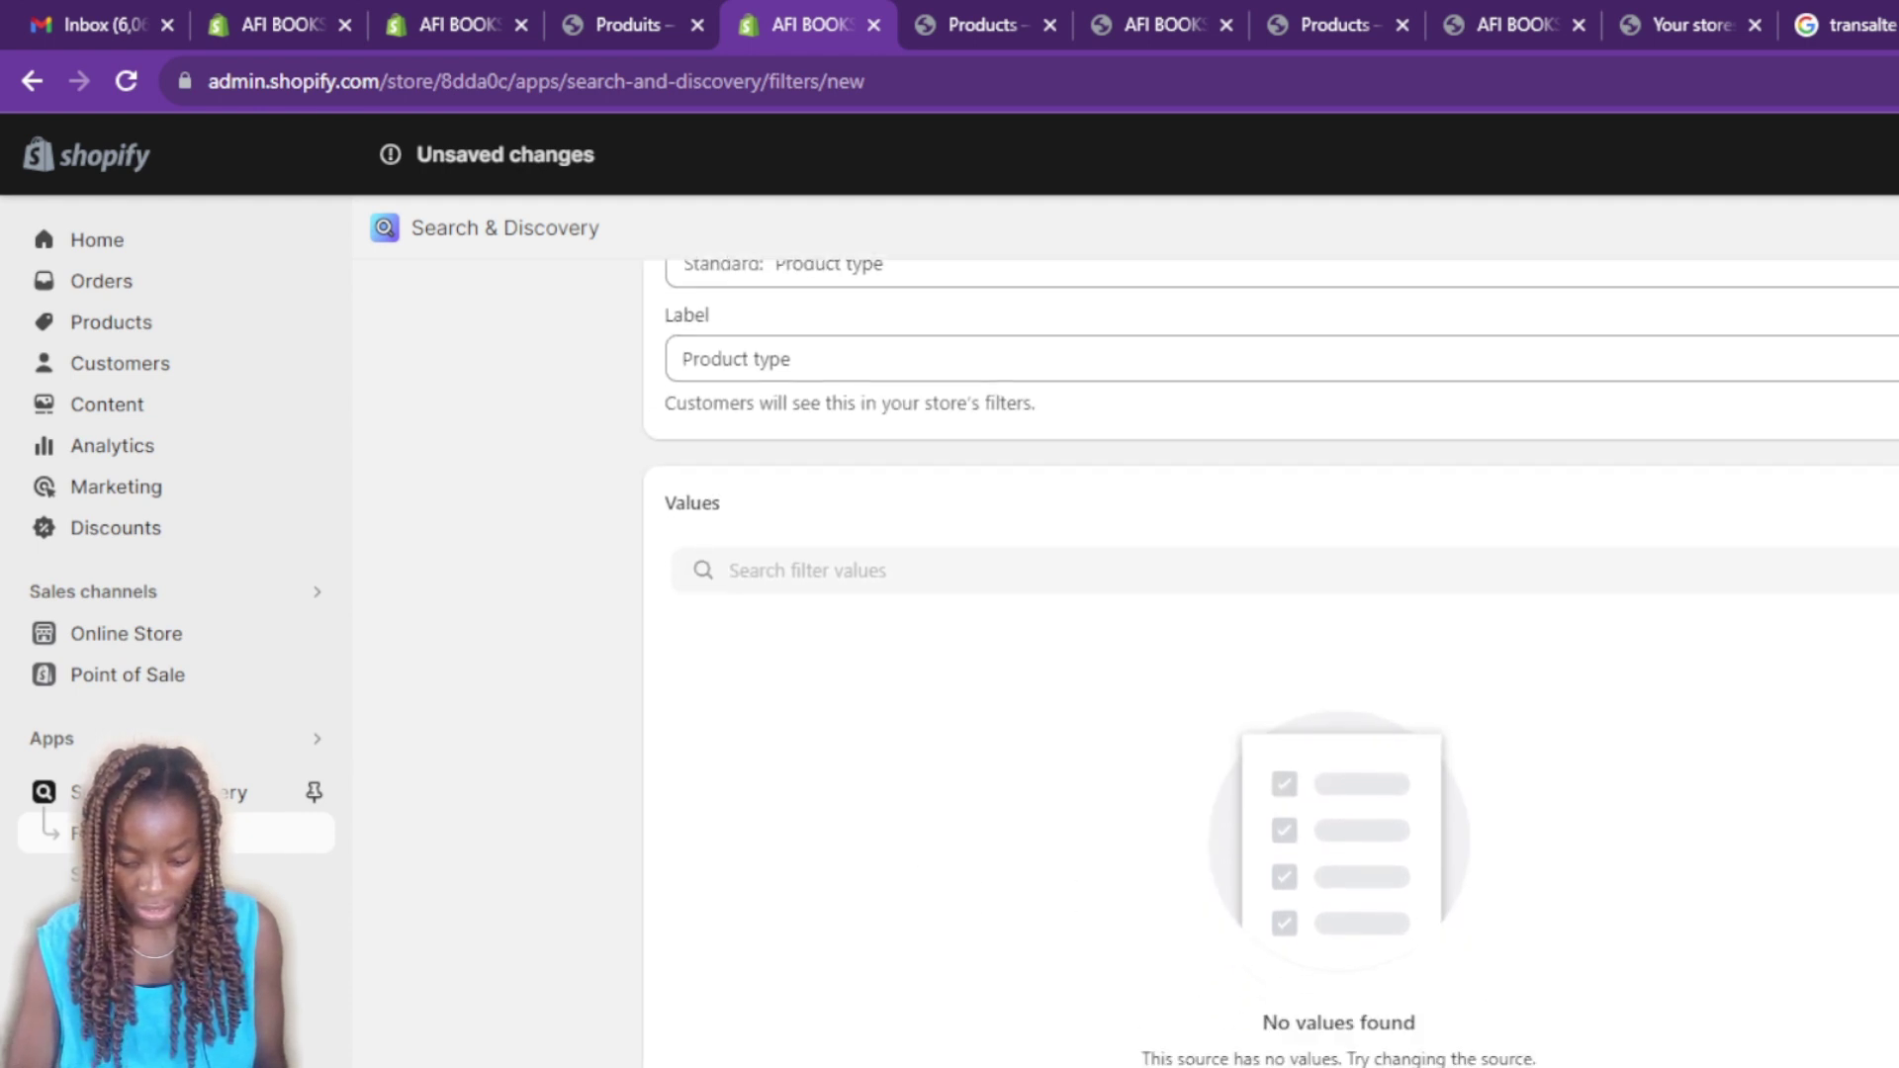
scroll(1271, 662, down, 1)
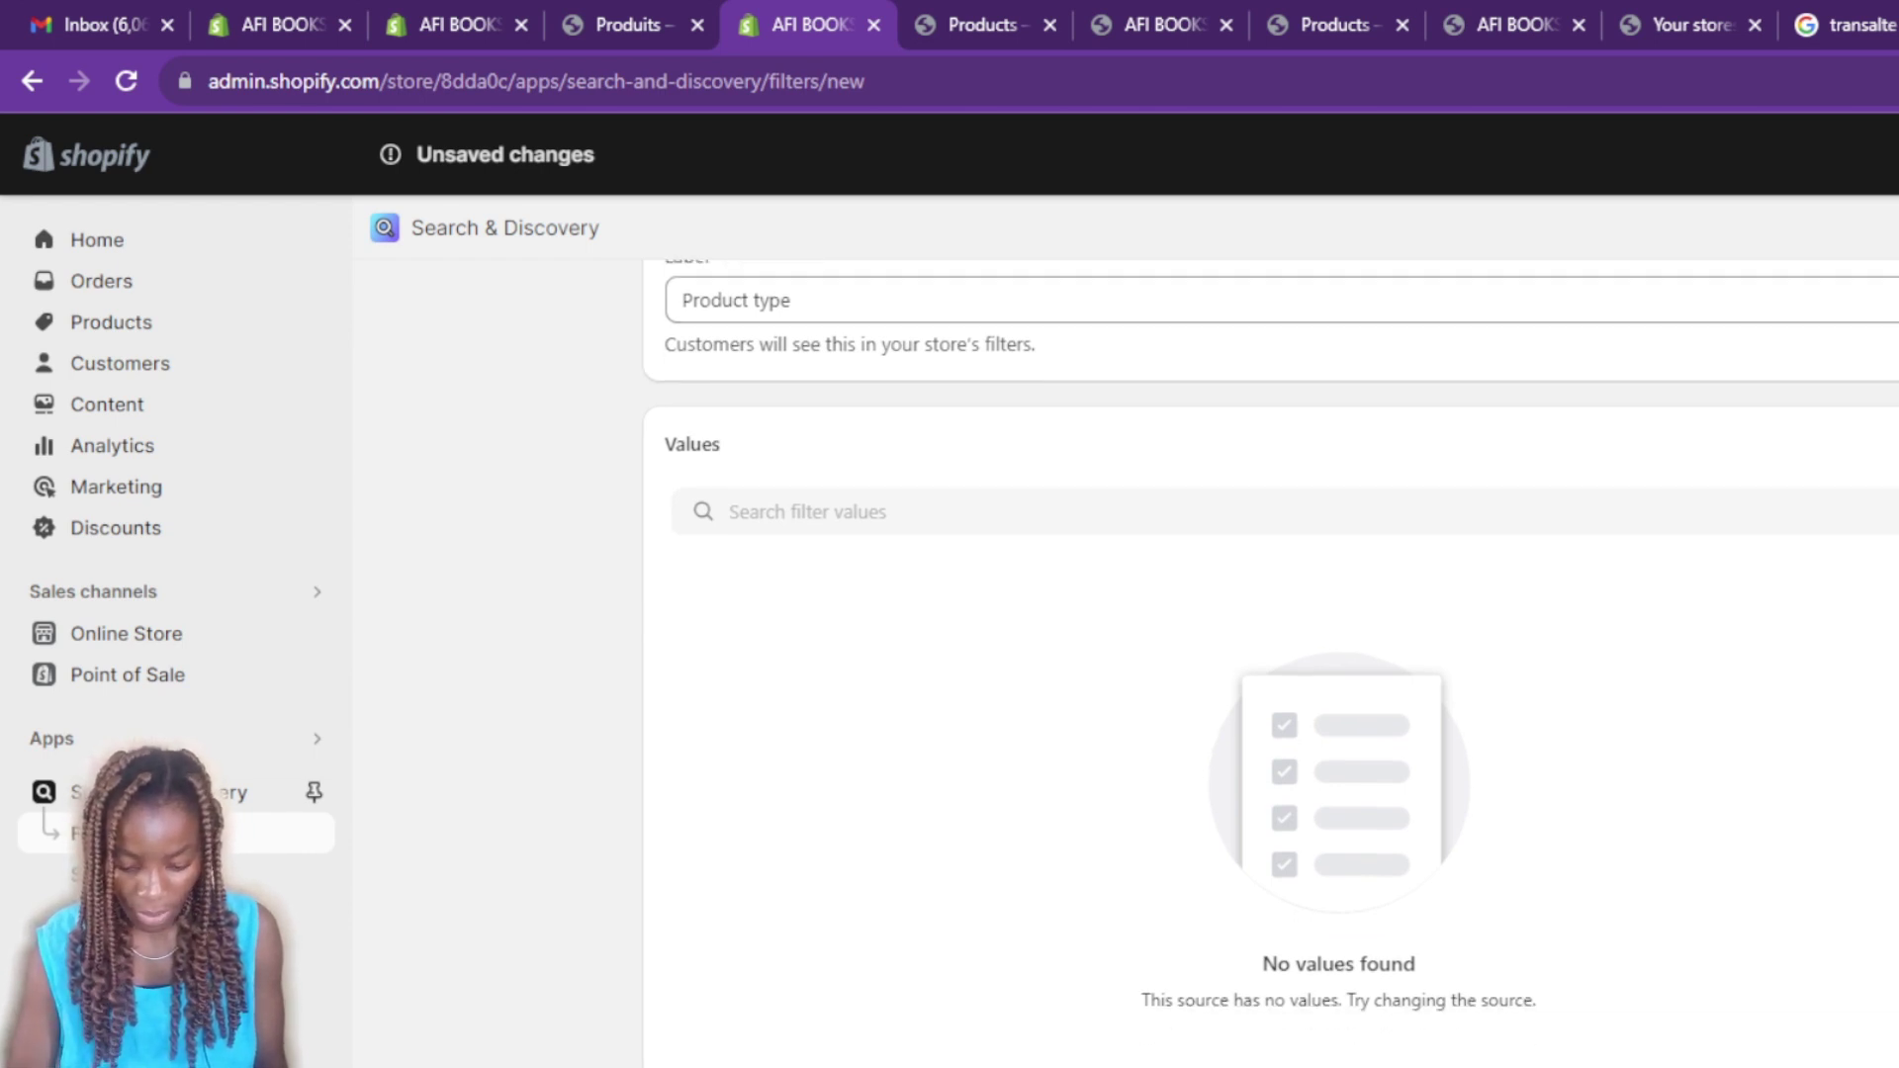
key(ctrl+s)
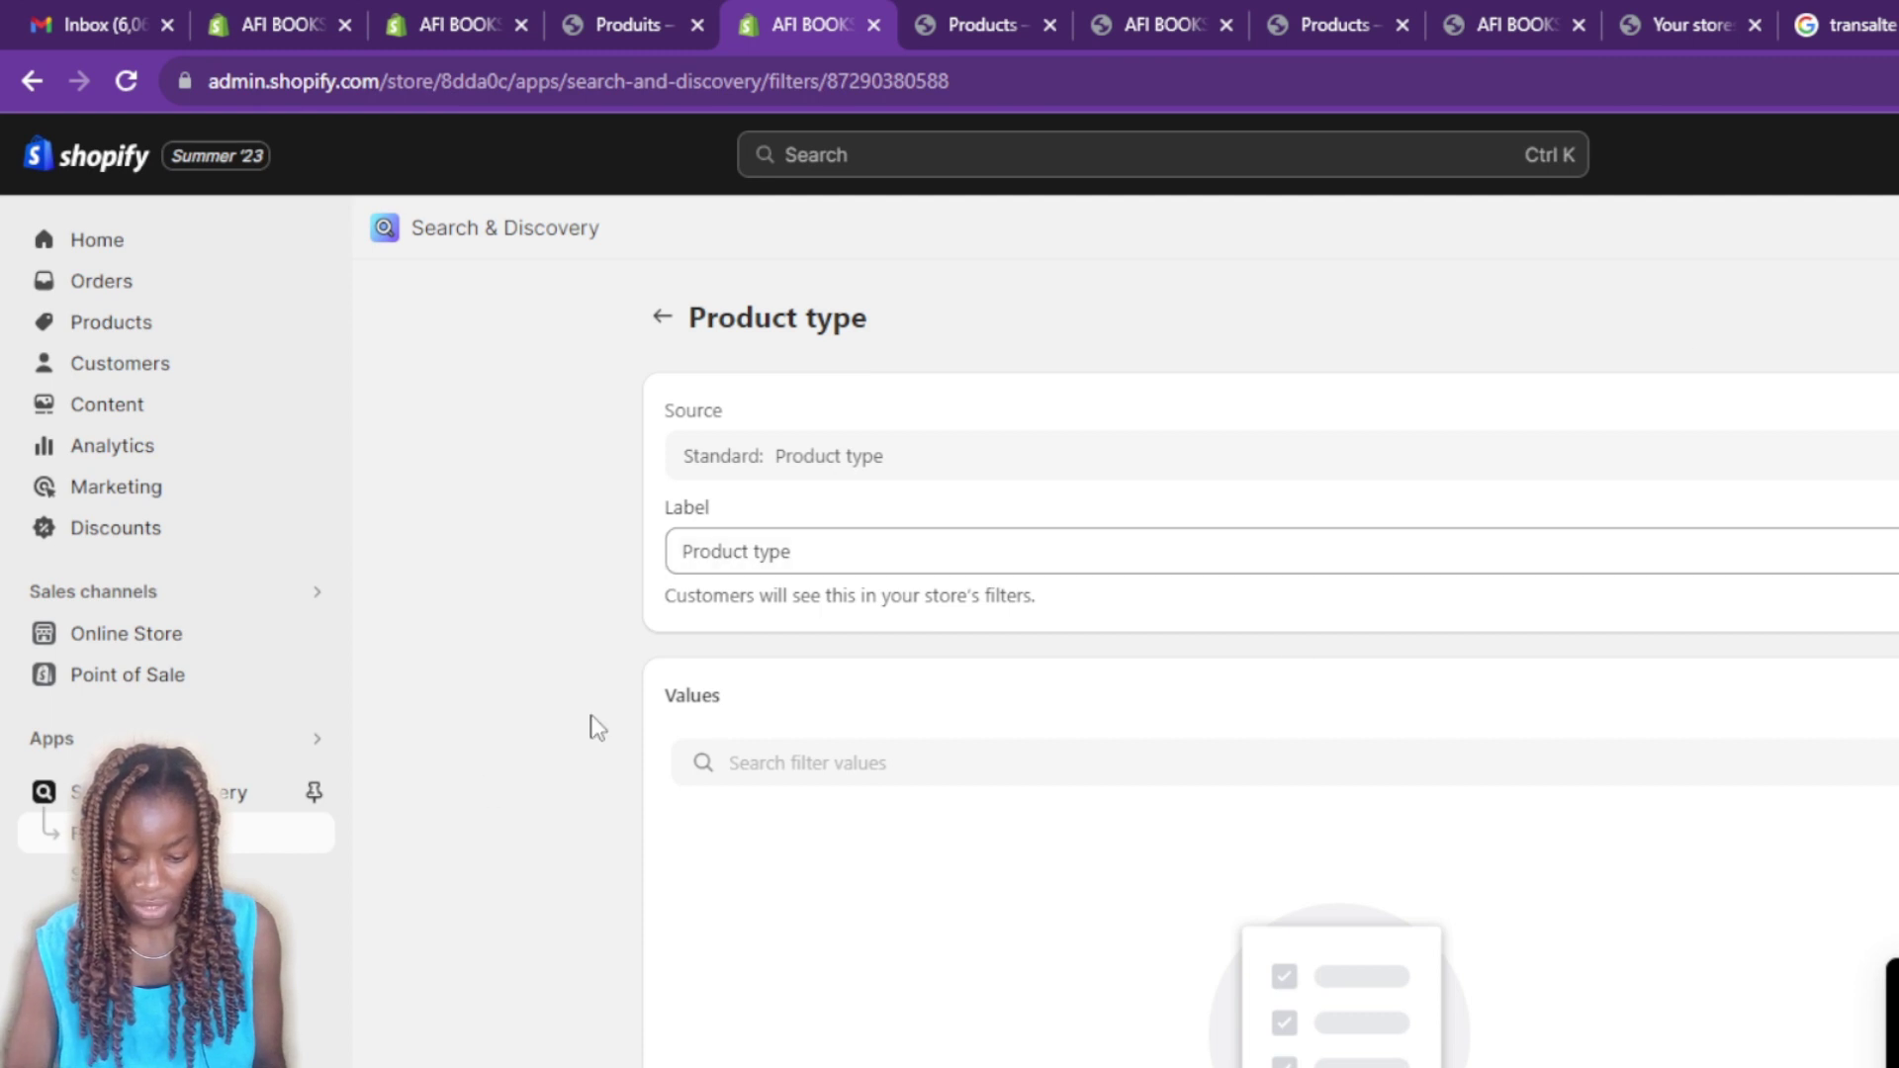
click(661, 321)
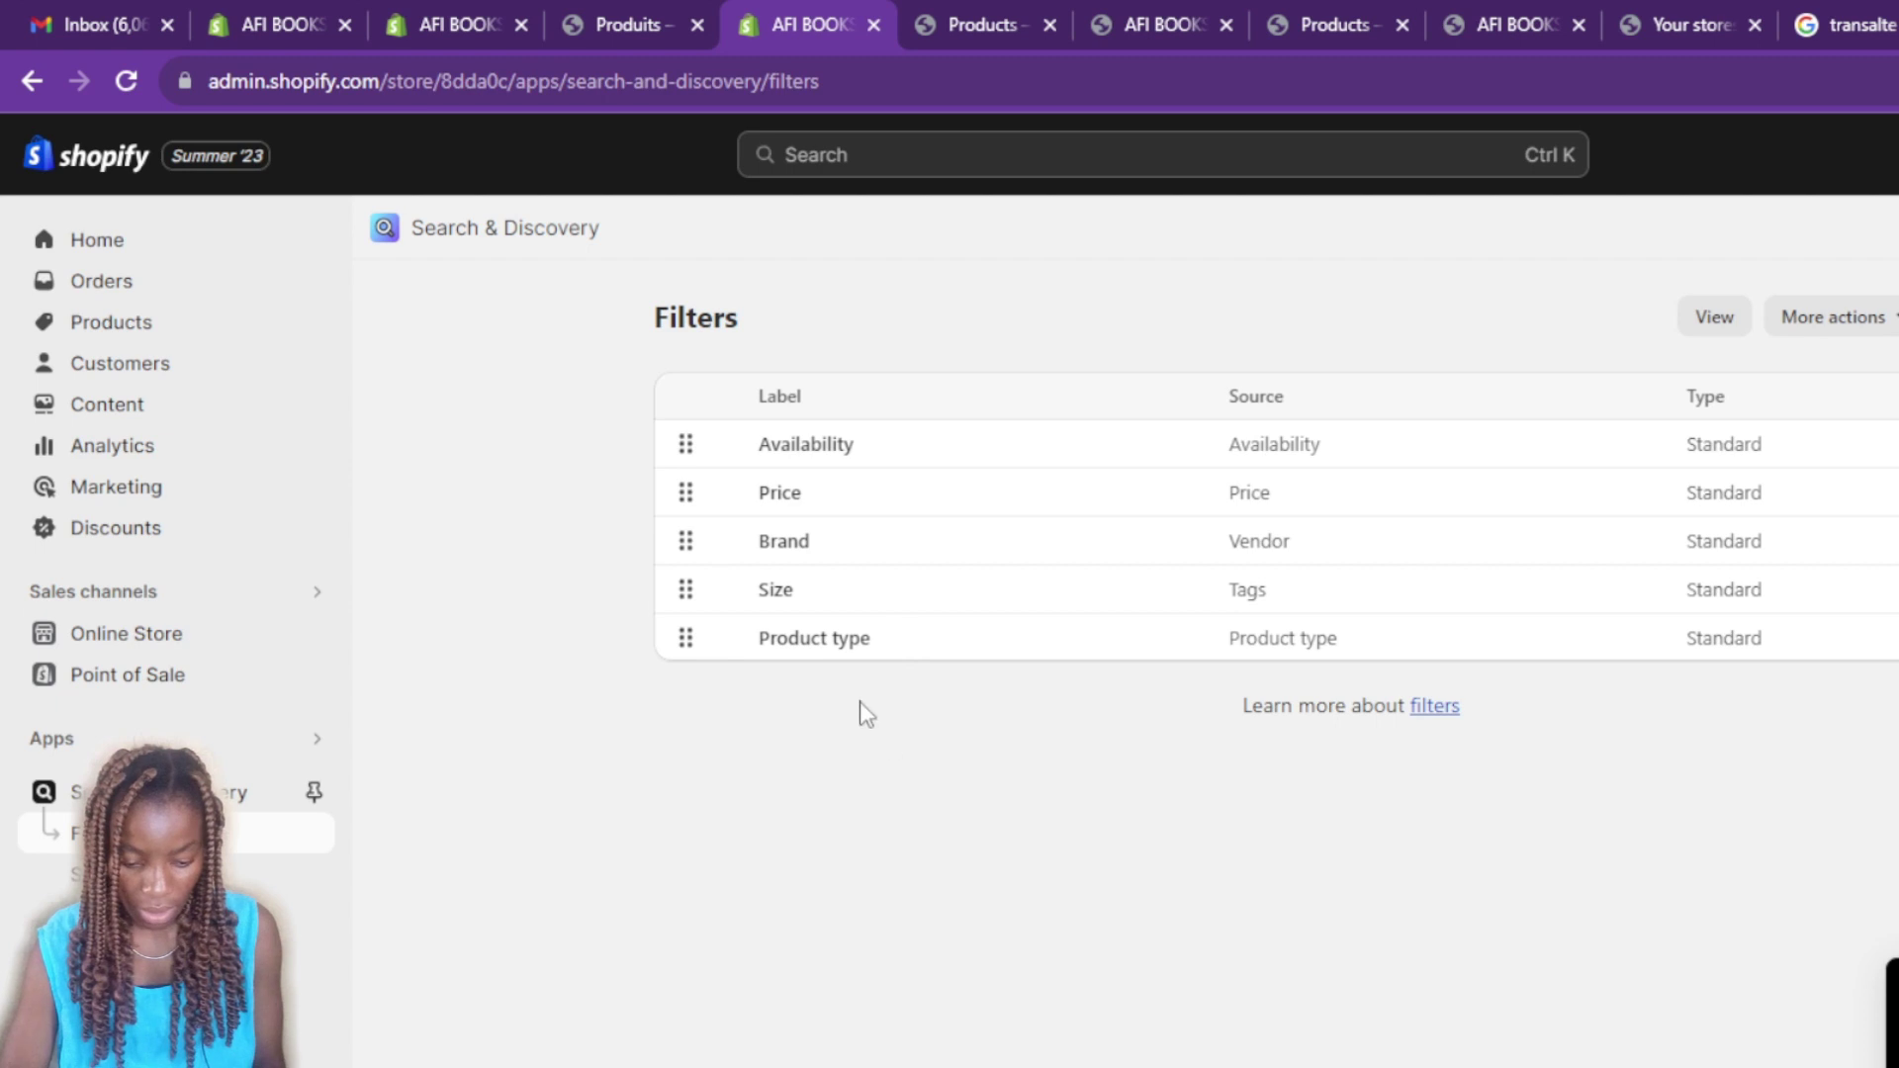
View the storefront's product page from the filter list and check its available filters, including the Brand and Price options.
click(1706, 321)
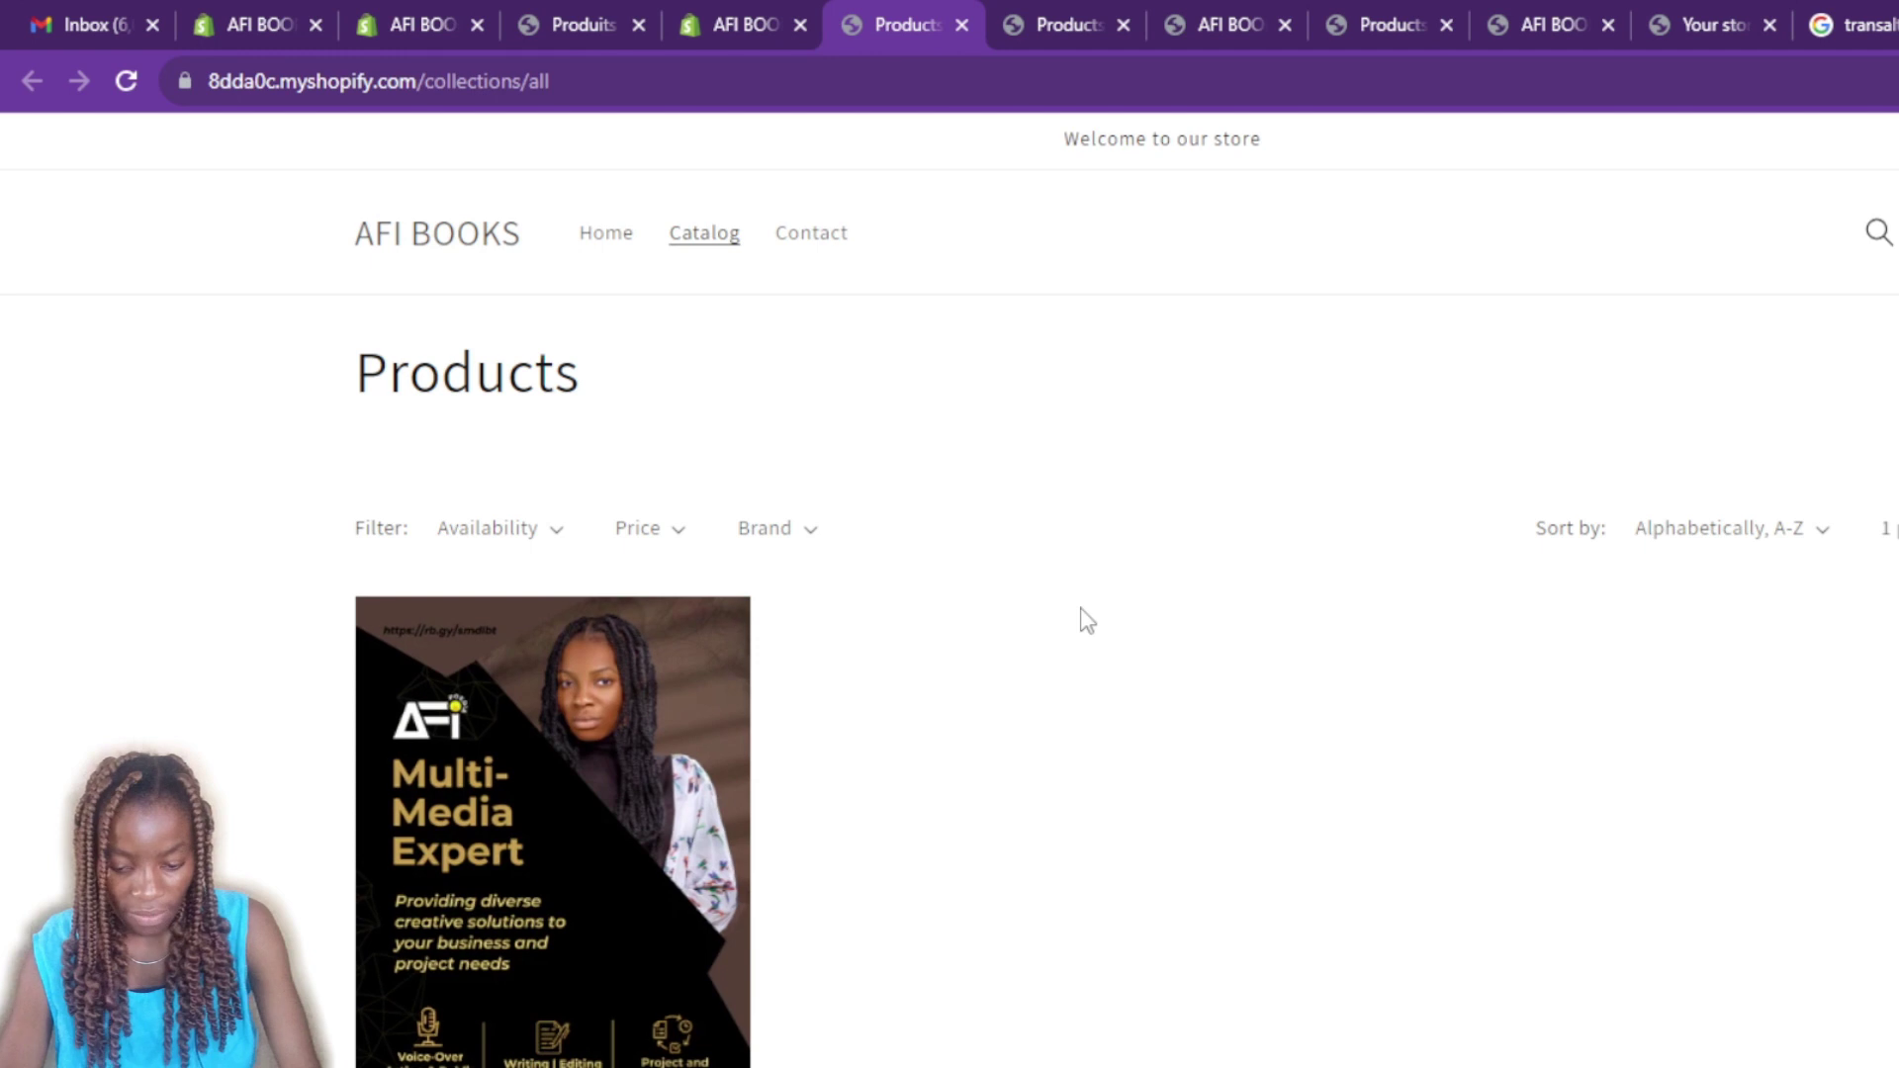
scroll(906, 566, down, 5)
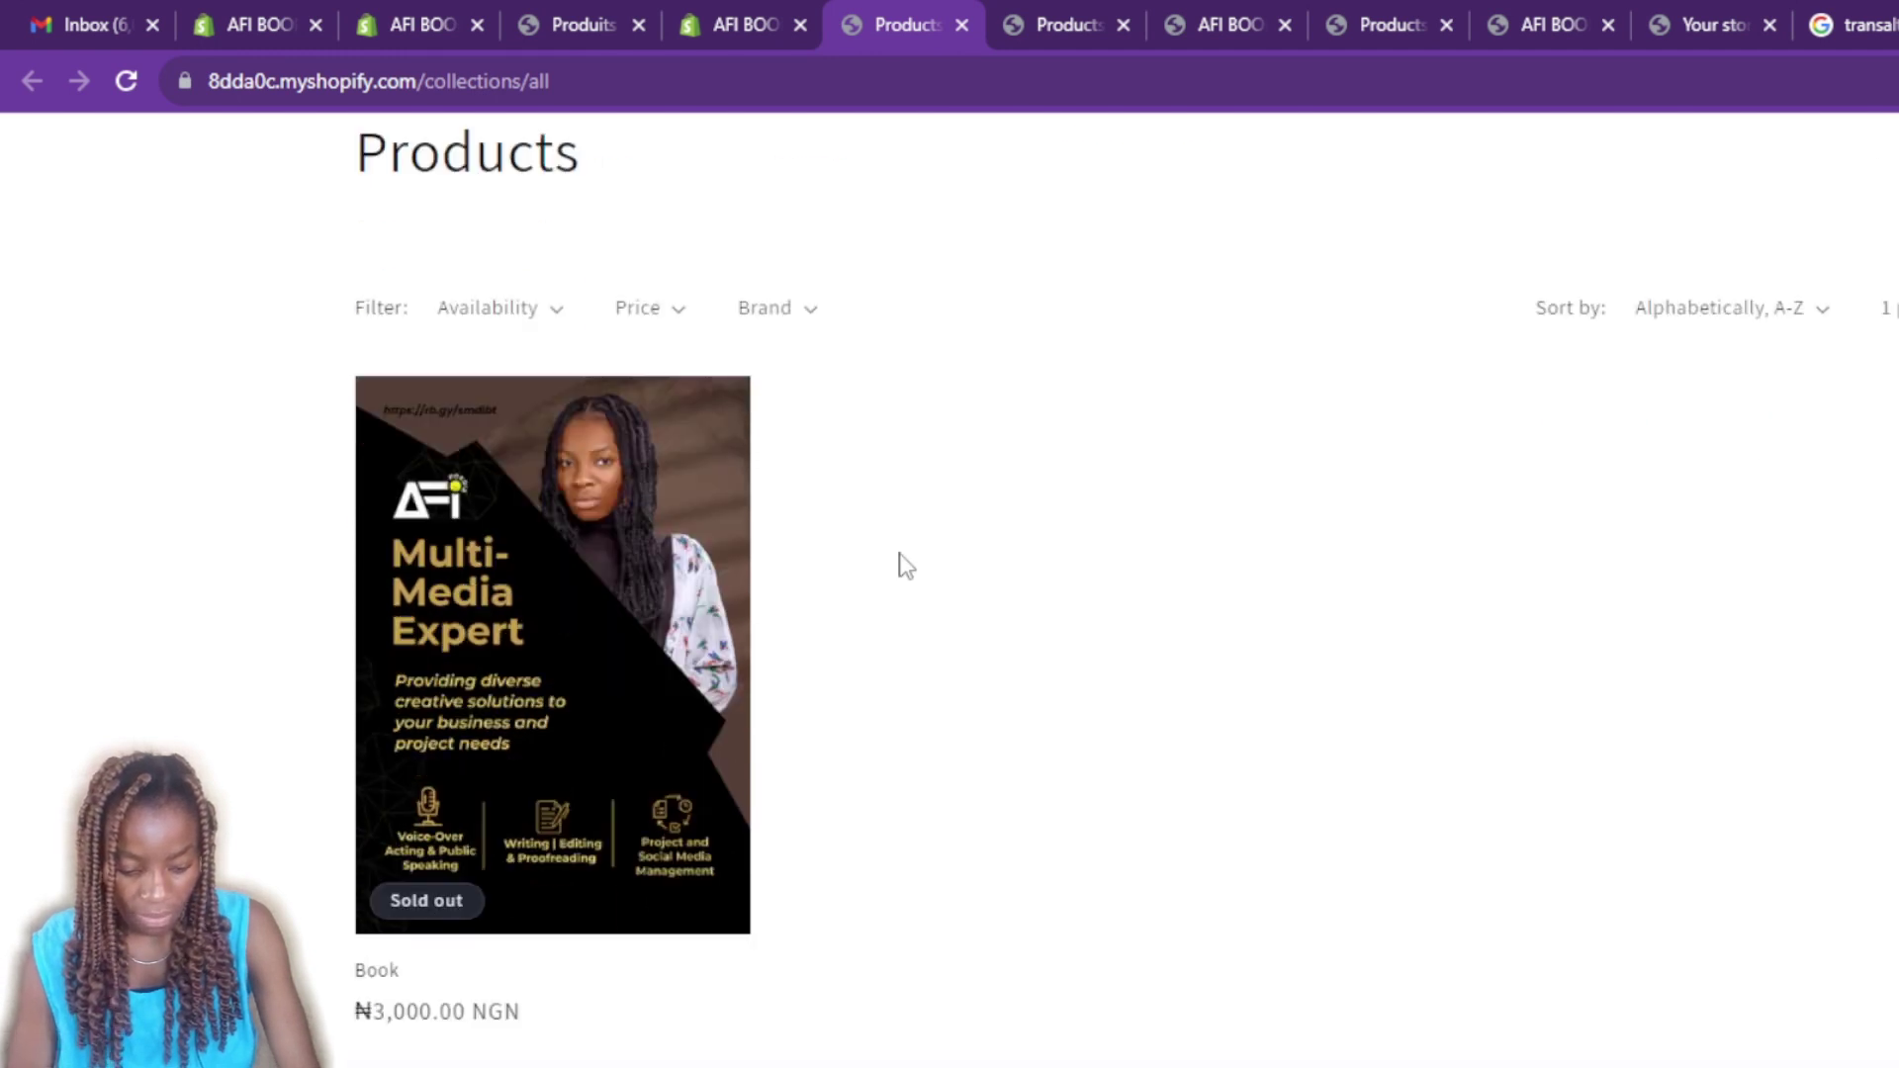
scroll(906, 566, up, 5)
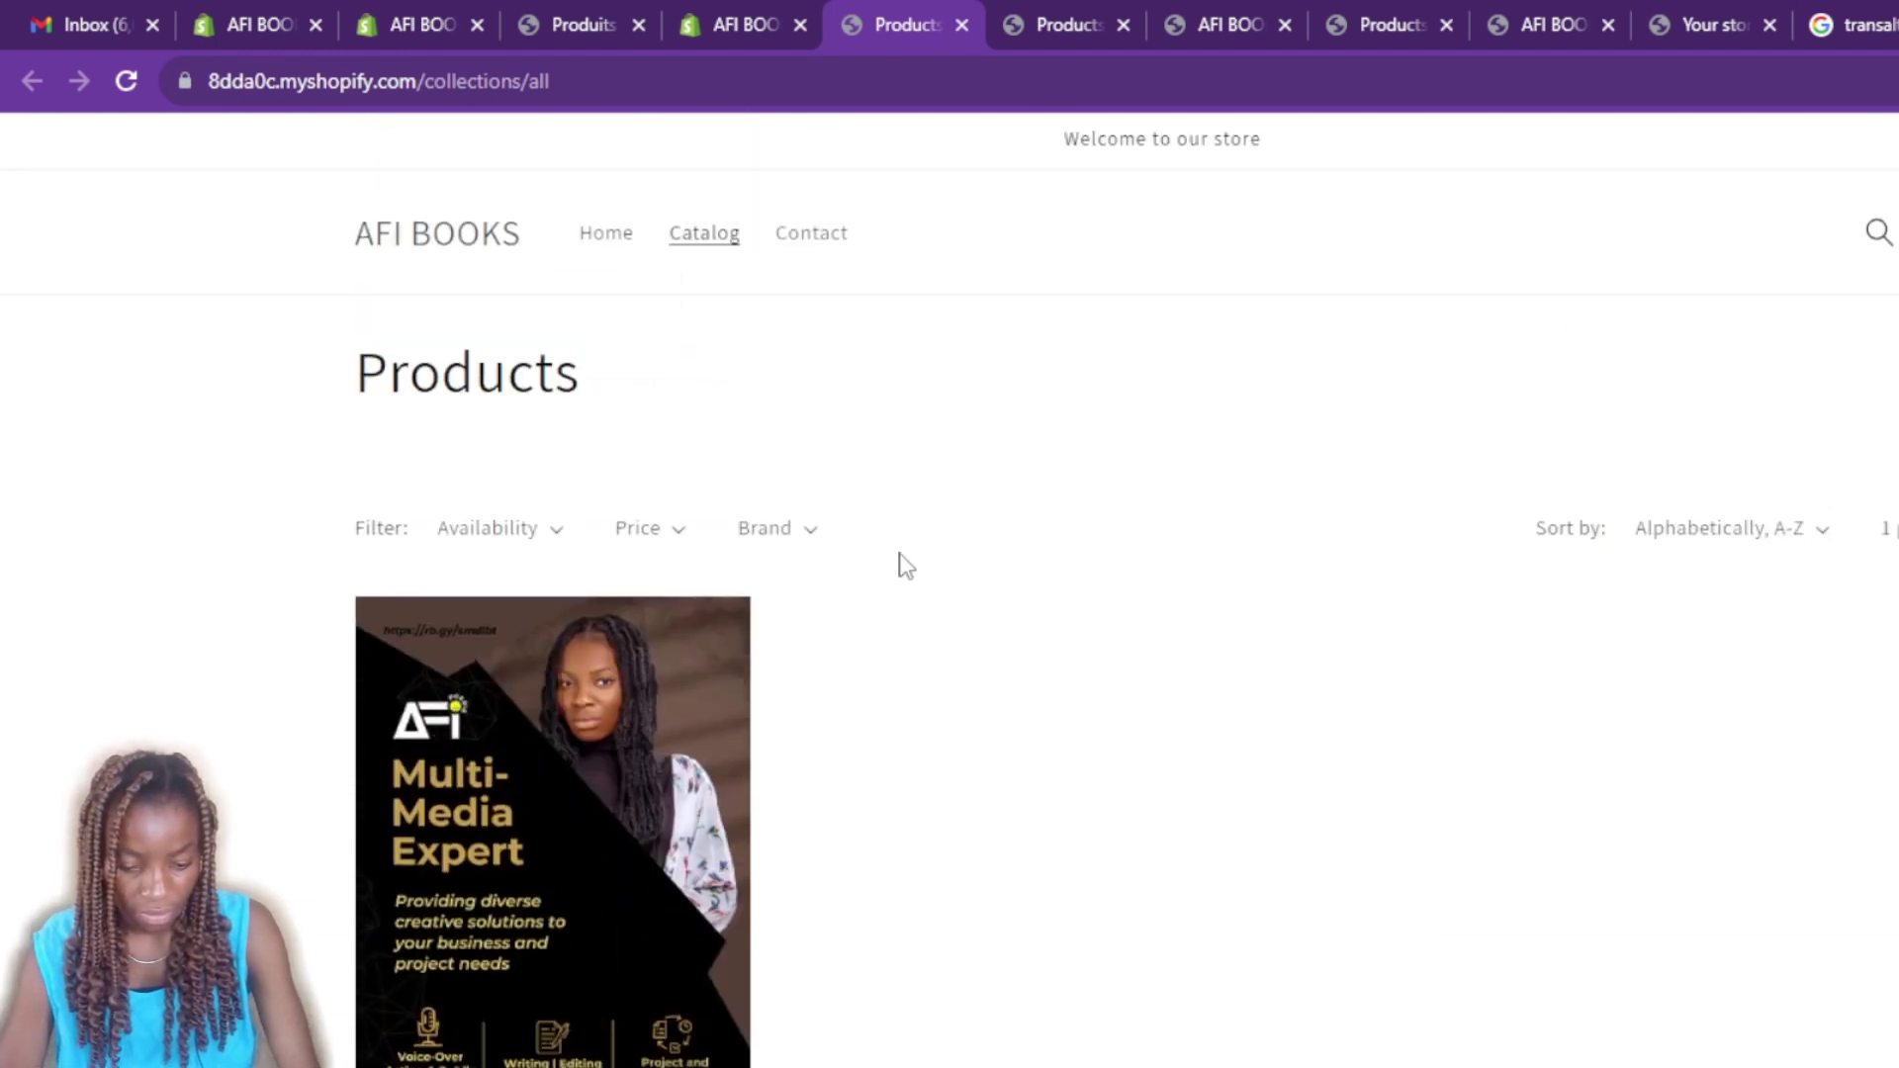
click(815, 534)
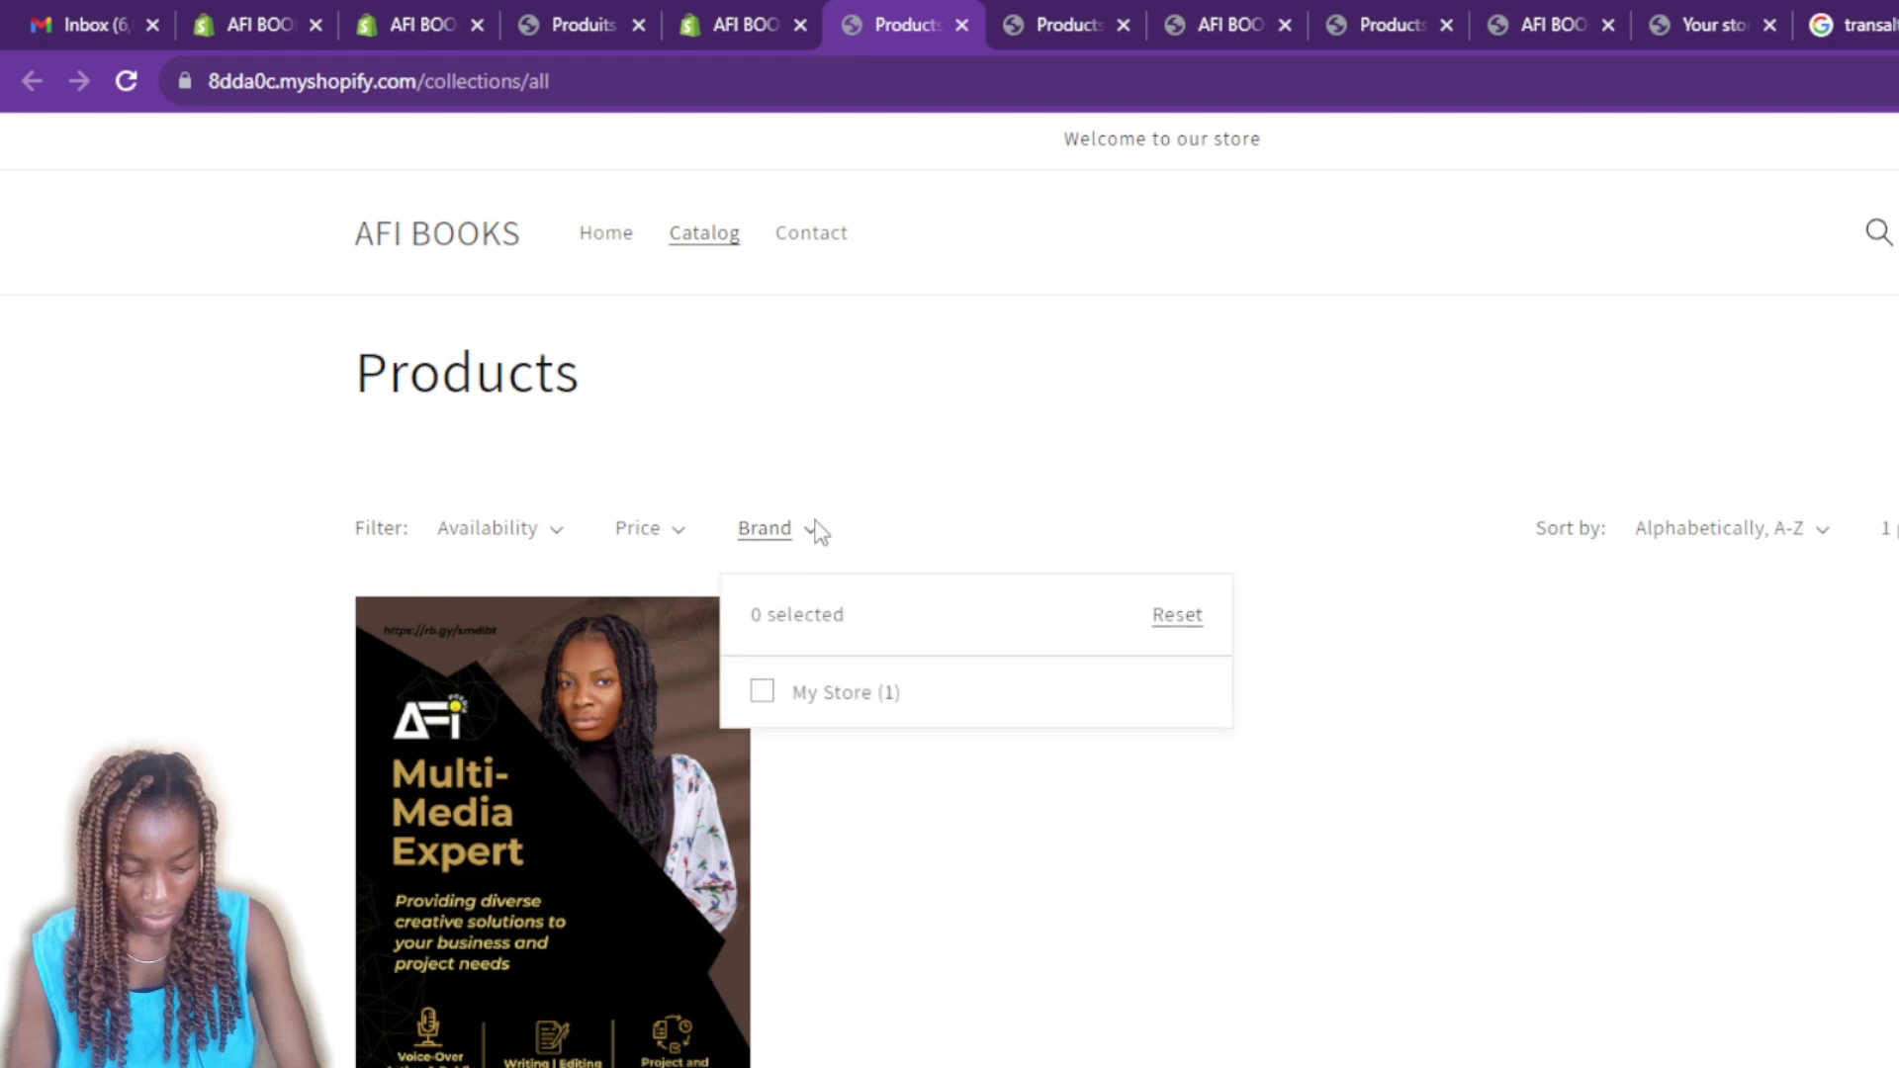
click(652, 537)
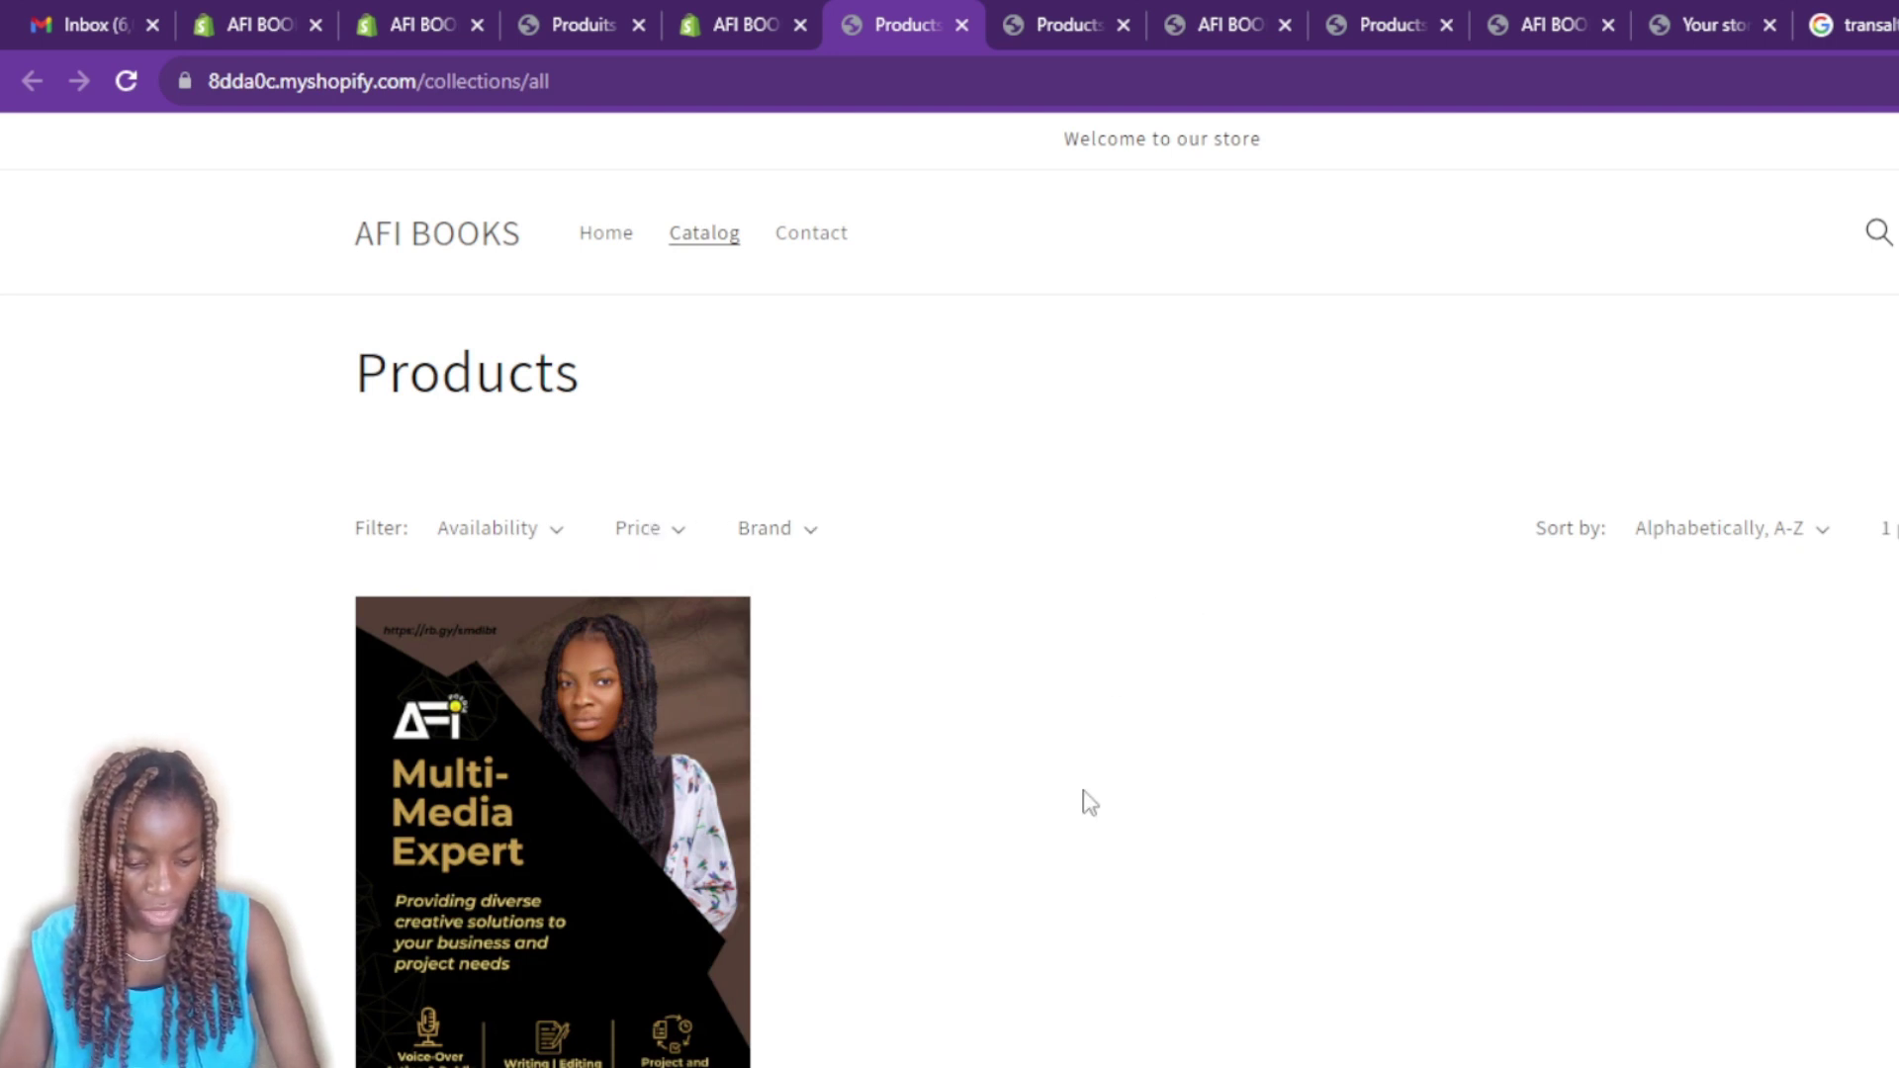